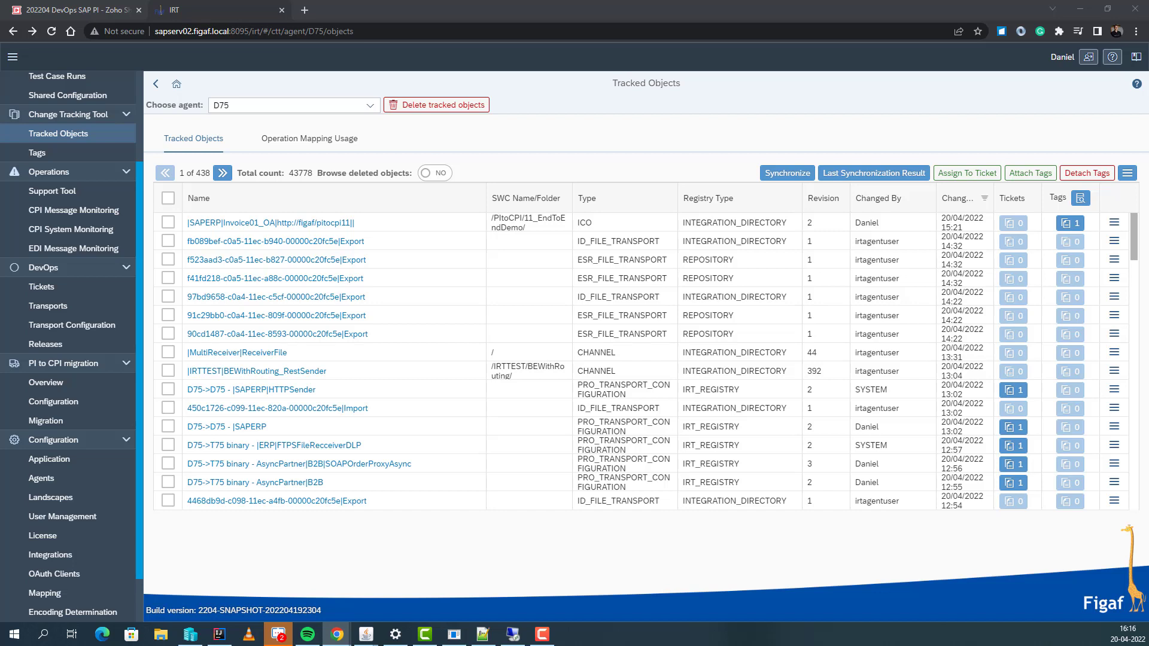
Compare revisions 1 and 2 of the |SAPERP|Invoice01_OA integration object and review the XML differences
click(295, 222)
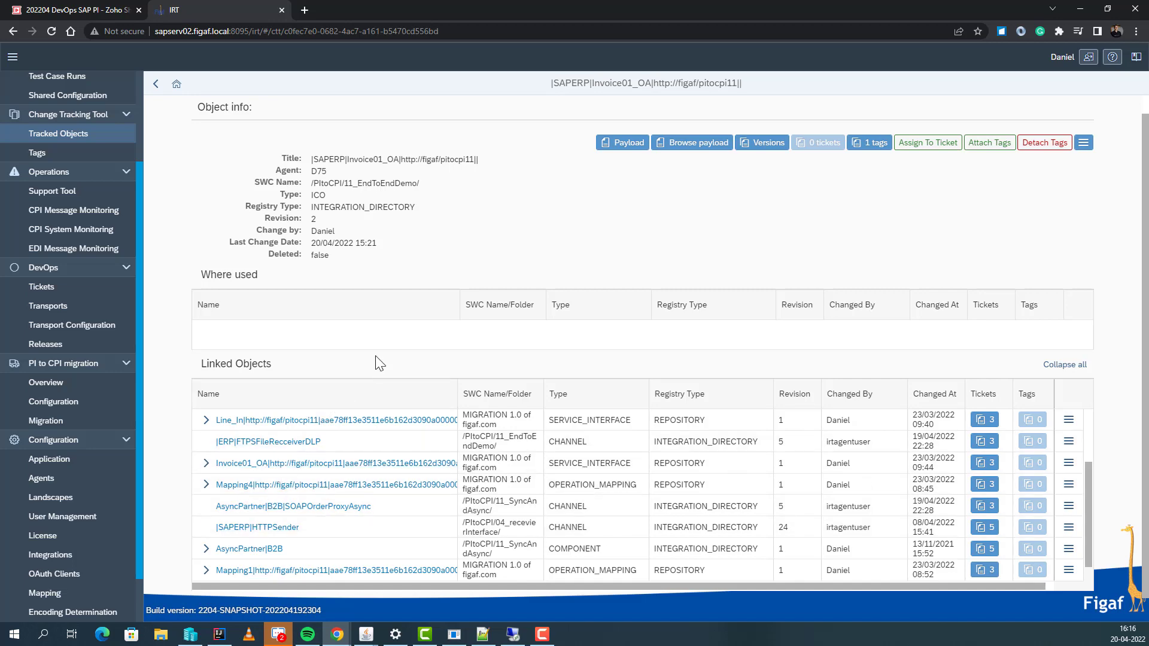
click(741, 144)
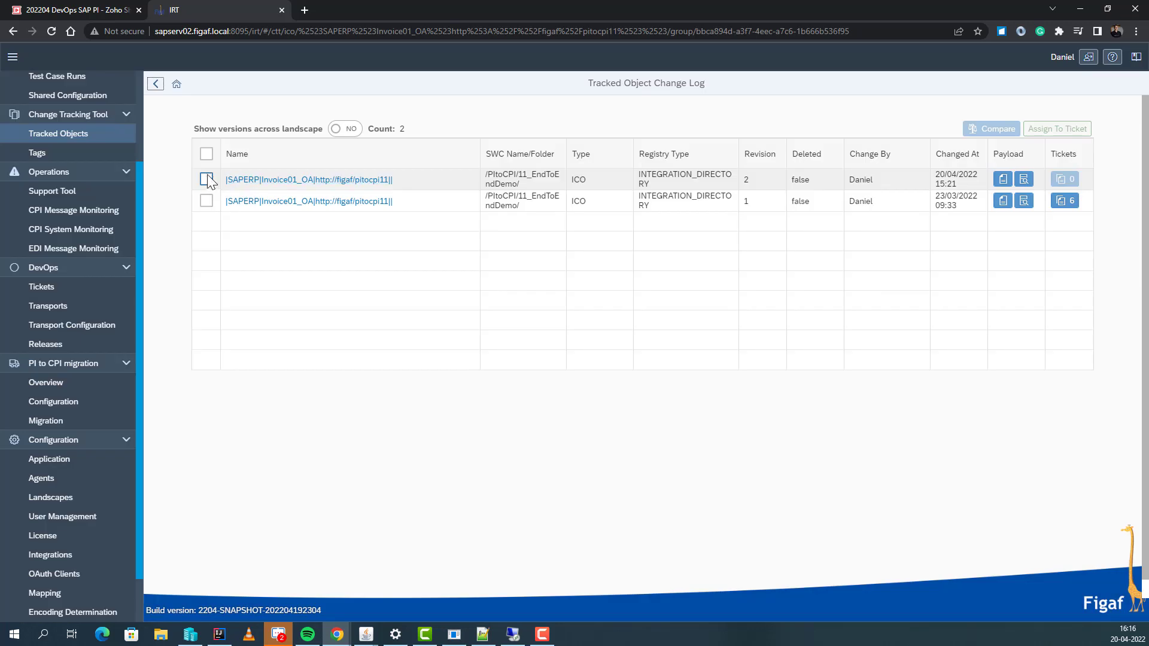
click(206, 180)
click(206, 200)
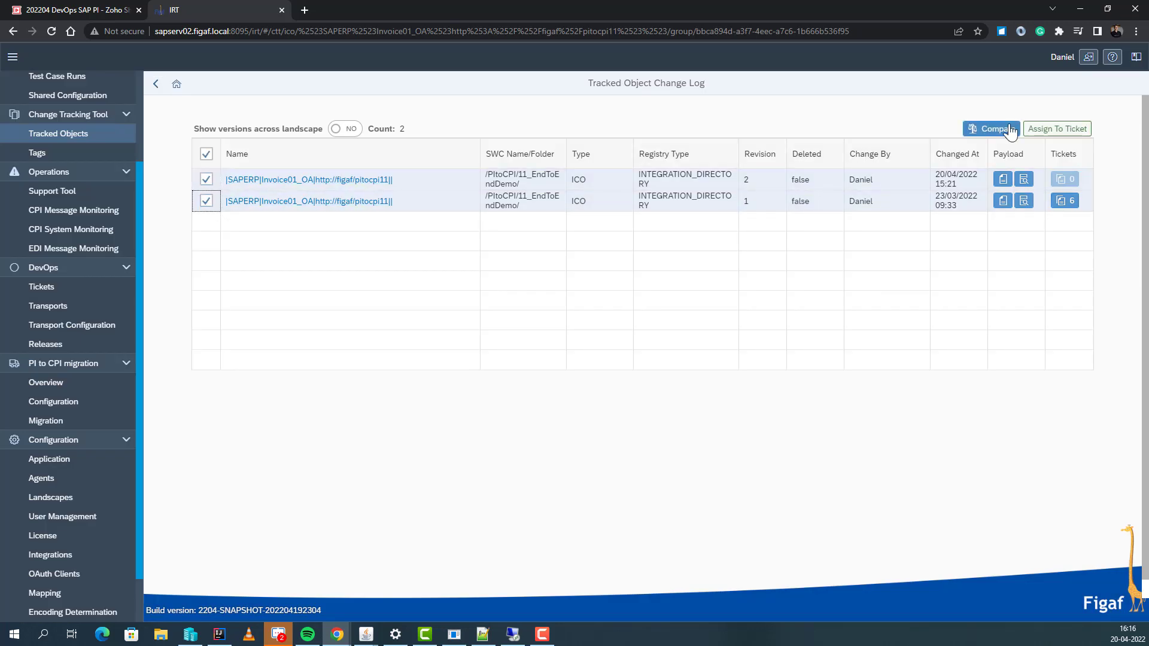
click(991, 127)
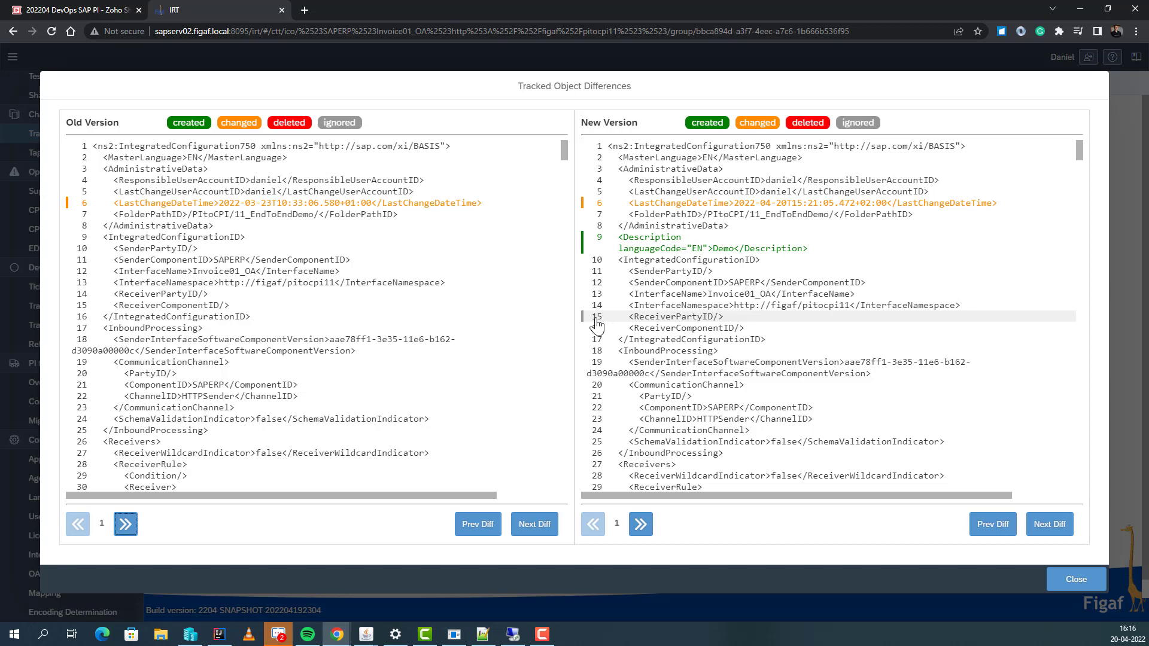
scroll(317, 371, down, 4)
scroll(455, 380, up, 3)
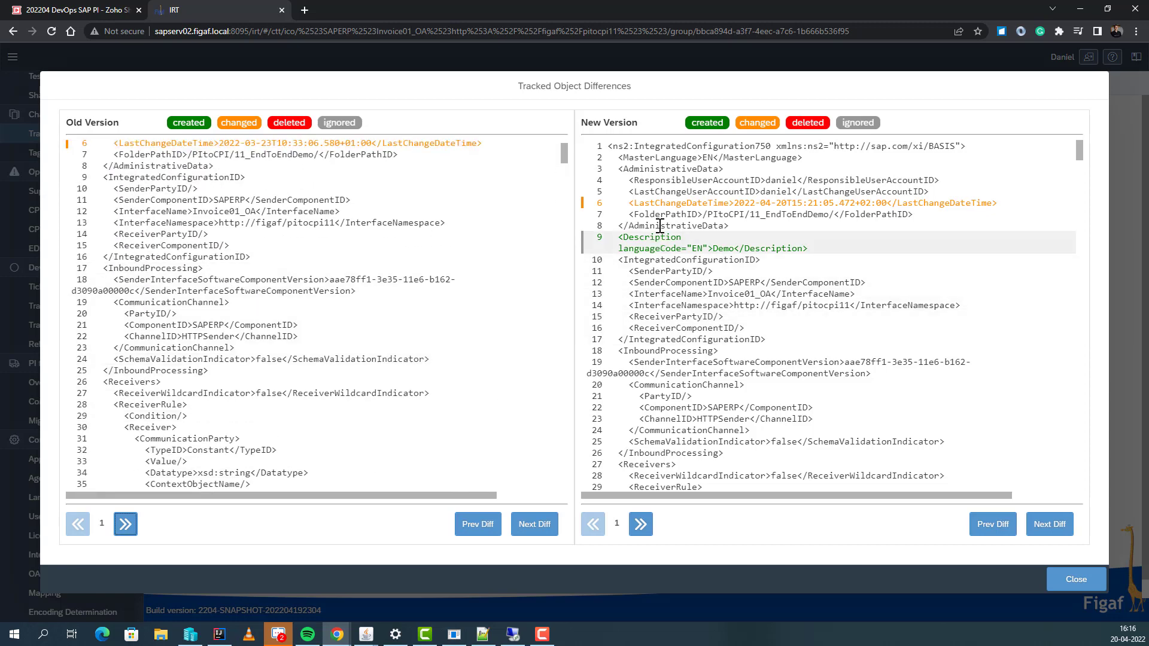
scroll(333, 290, up, 2)
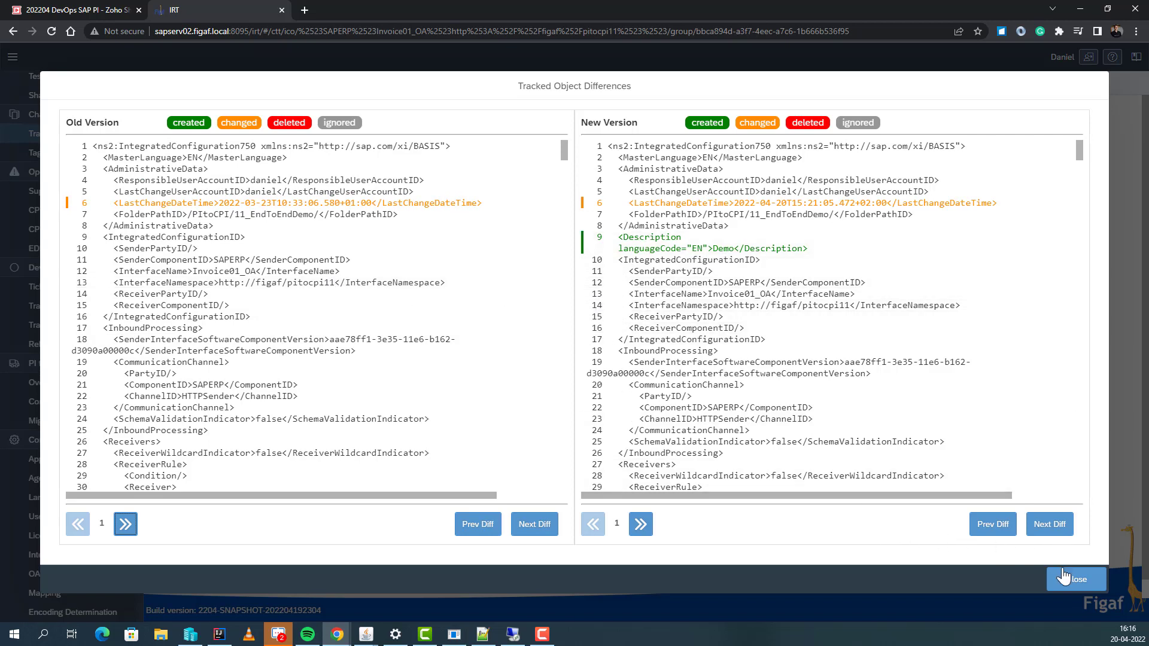
click(1075, 579)
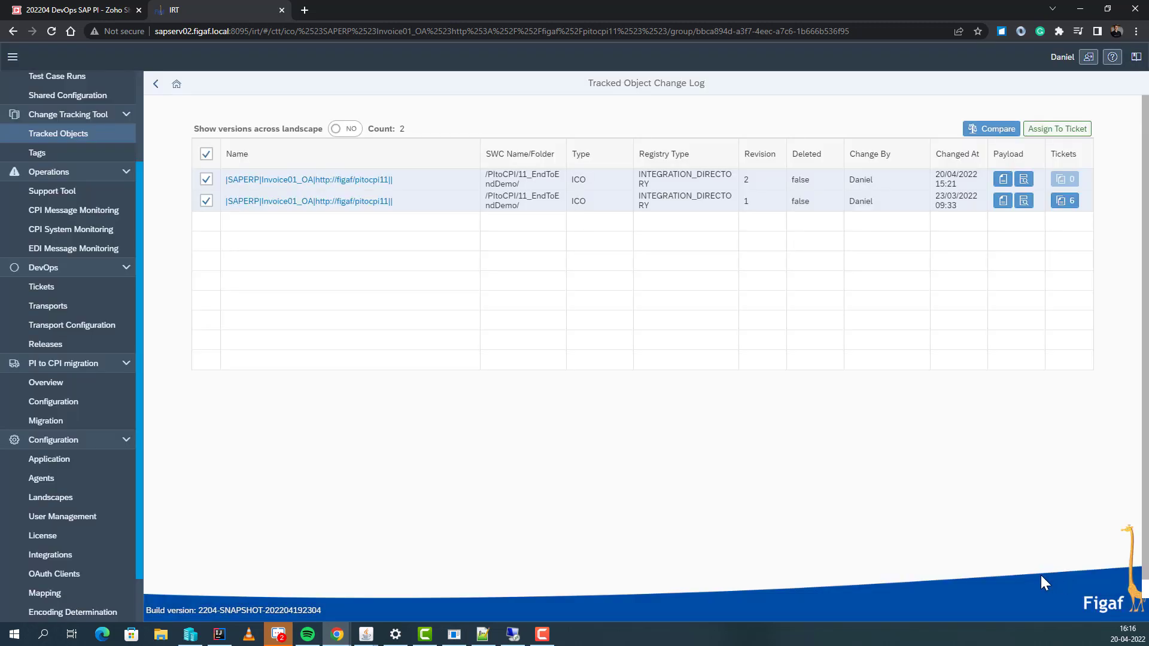
Return to the tracked objects list and start a new ticket for the |SAPERP|Invoice01_OA object, titled "DemoWebinar202204 PI"
click(156, 84)
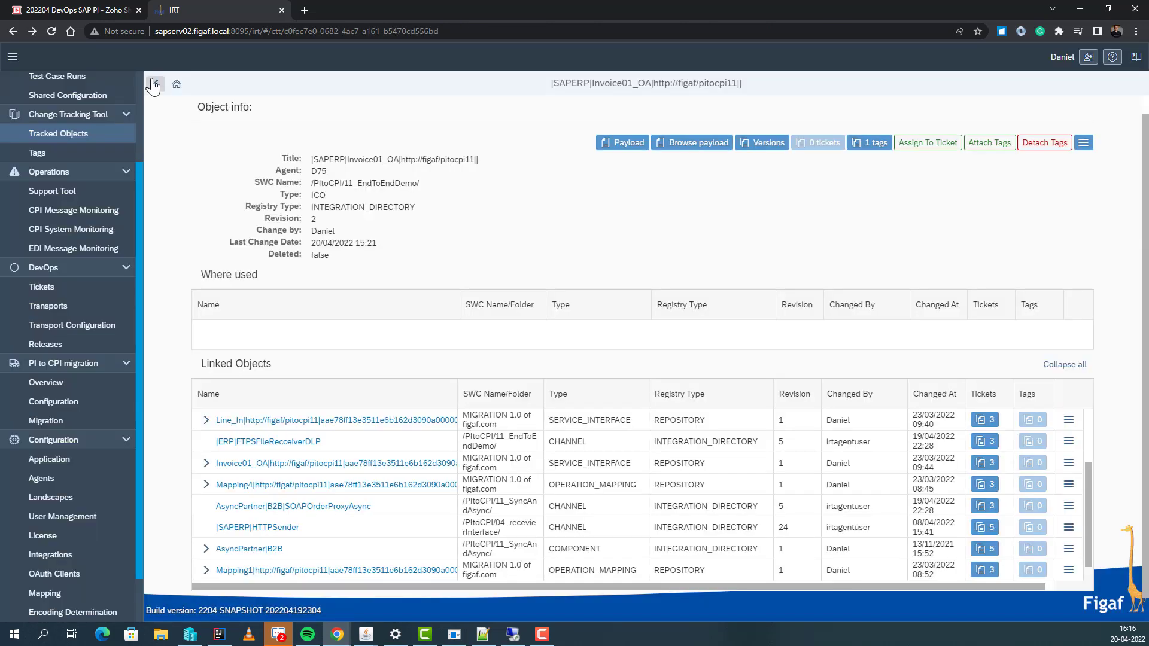
click(154, 85)
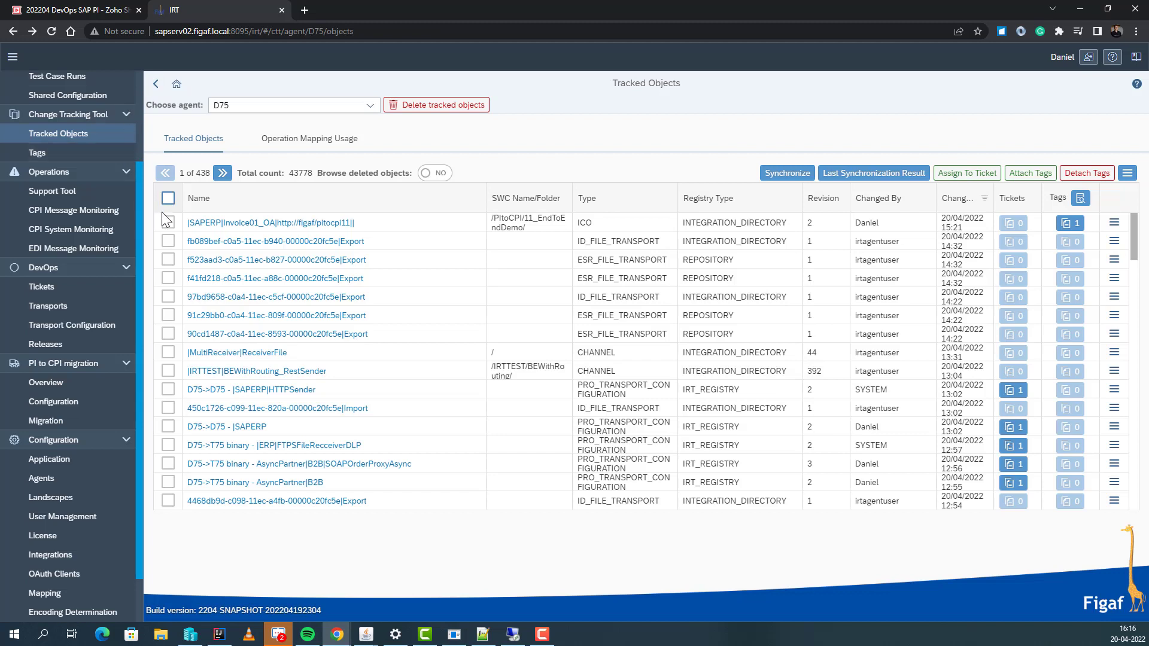
click(167, 222)
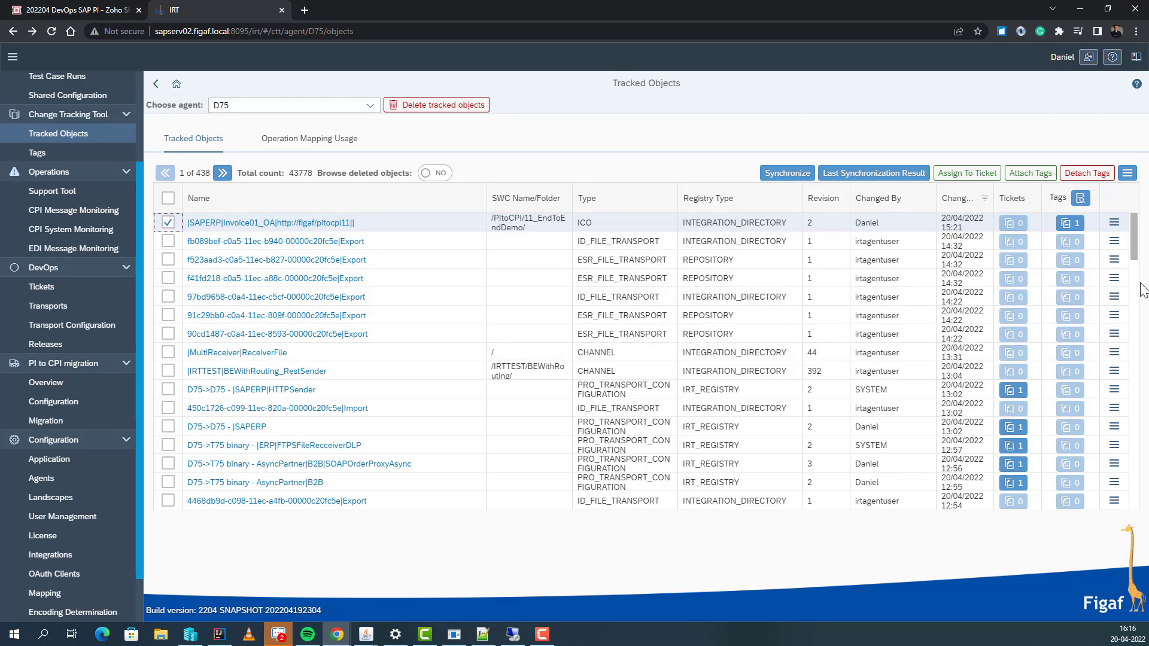
click(990, 175)
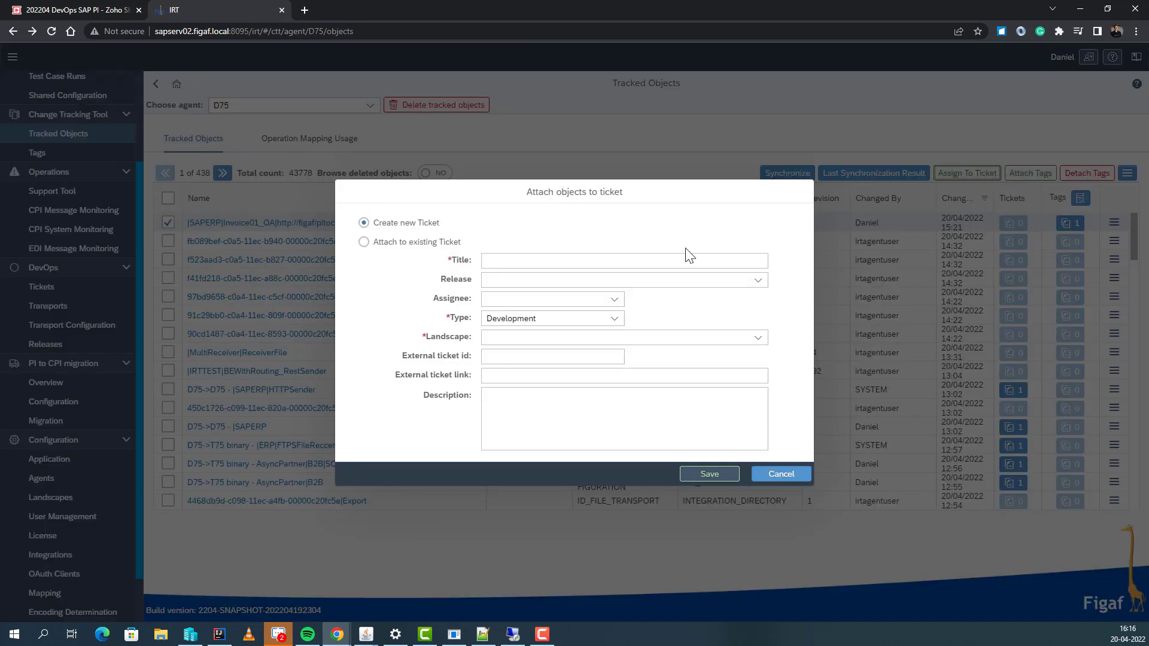
click(630, 261)
text(Demo)
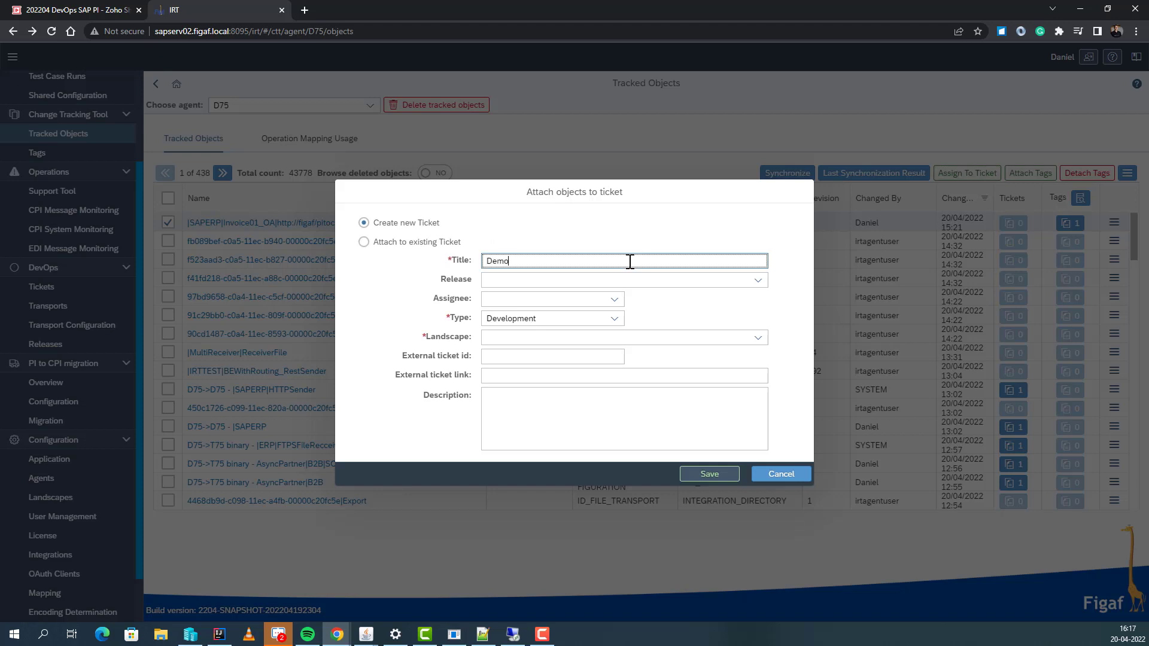
text(Webinar202204 PI)
key(ctrl+a)
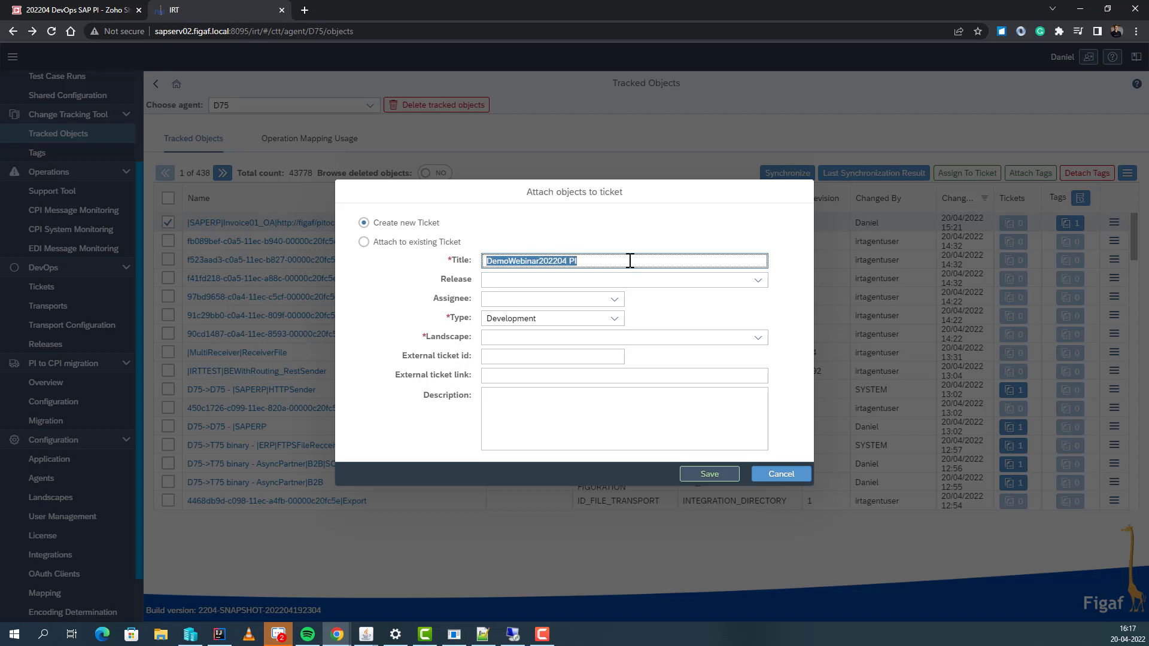
Set the new ticket's landscape to "D75->T75 binary" and its external ticket id to "jira-23532", and save the ticket
click(758, 337)
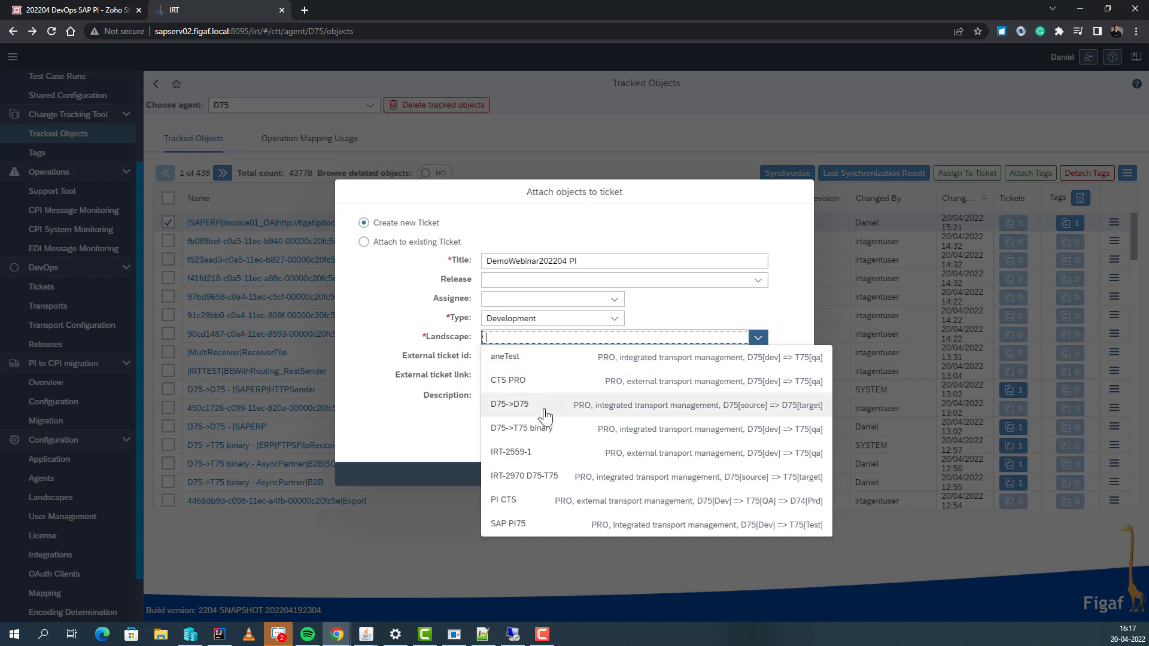
click(514, 435)
click(515, 355)
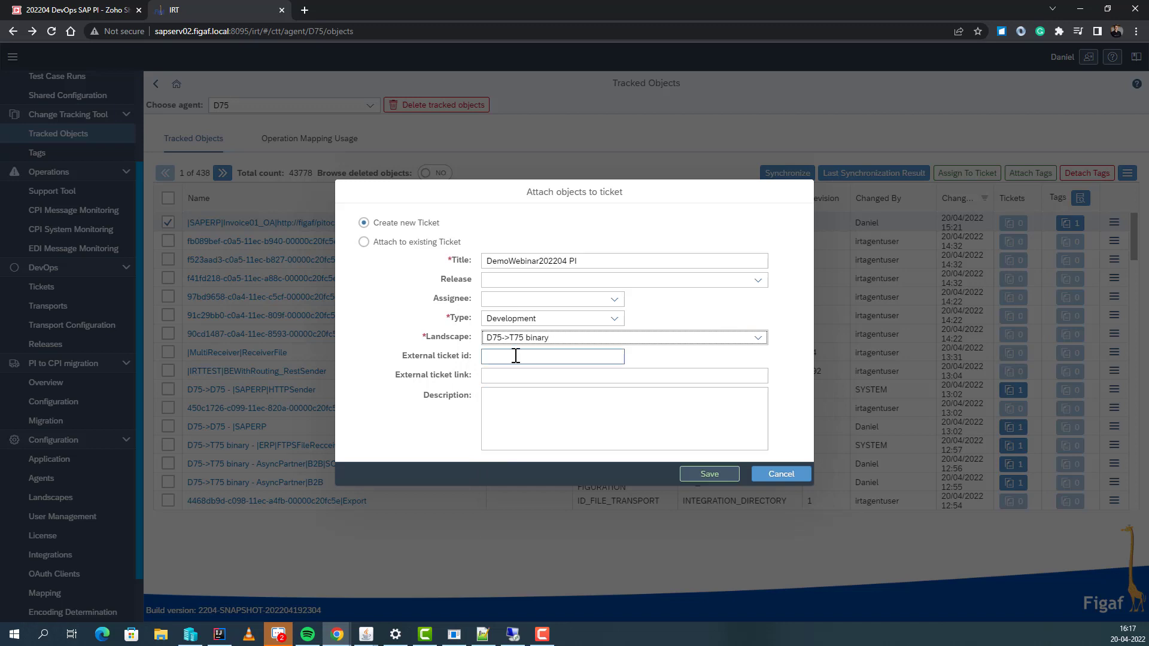
text(jita-23532)
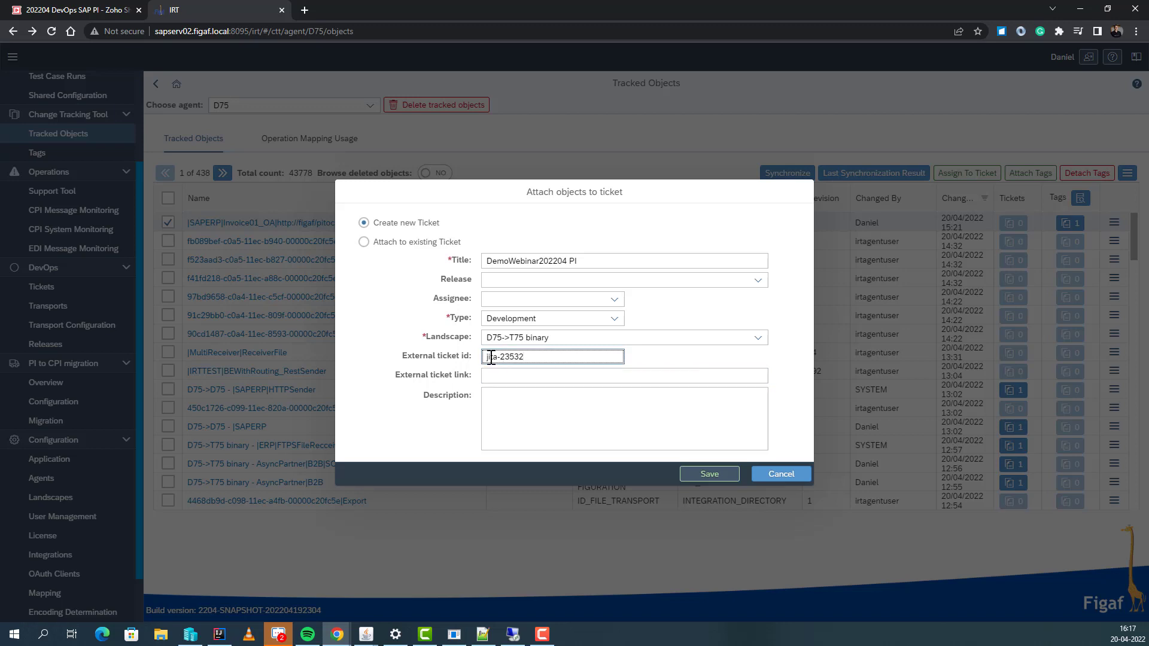
drag(491, 357, 488, 357)
key(BackSpace)
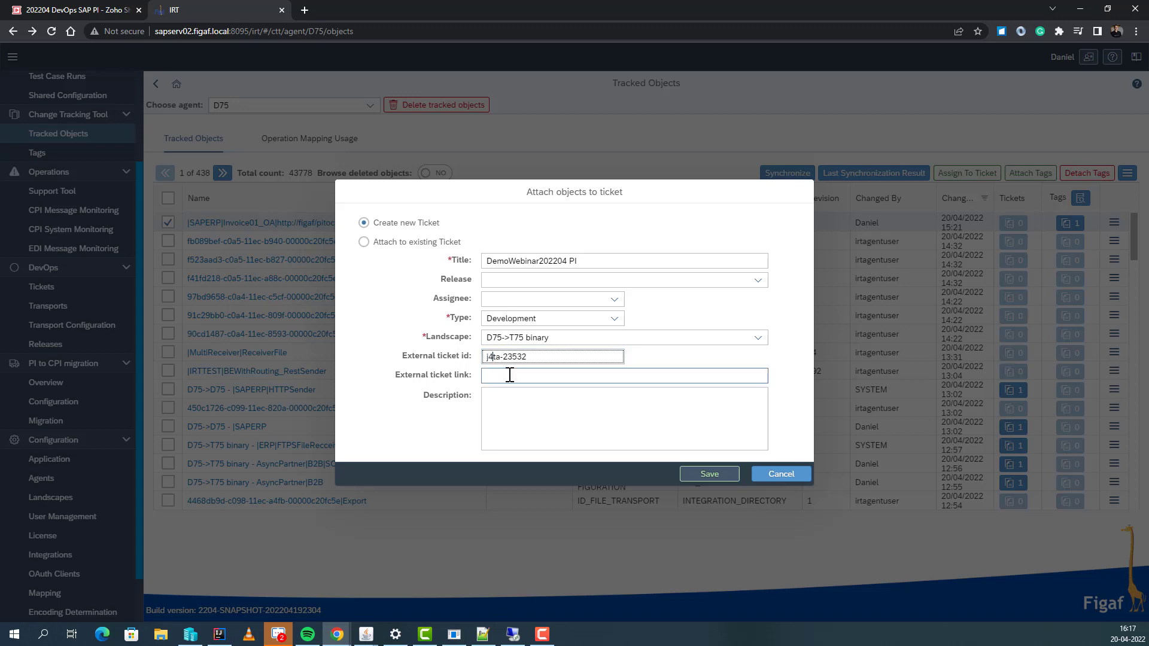
text(ir)
key(Delete)
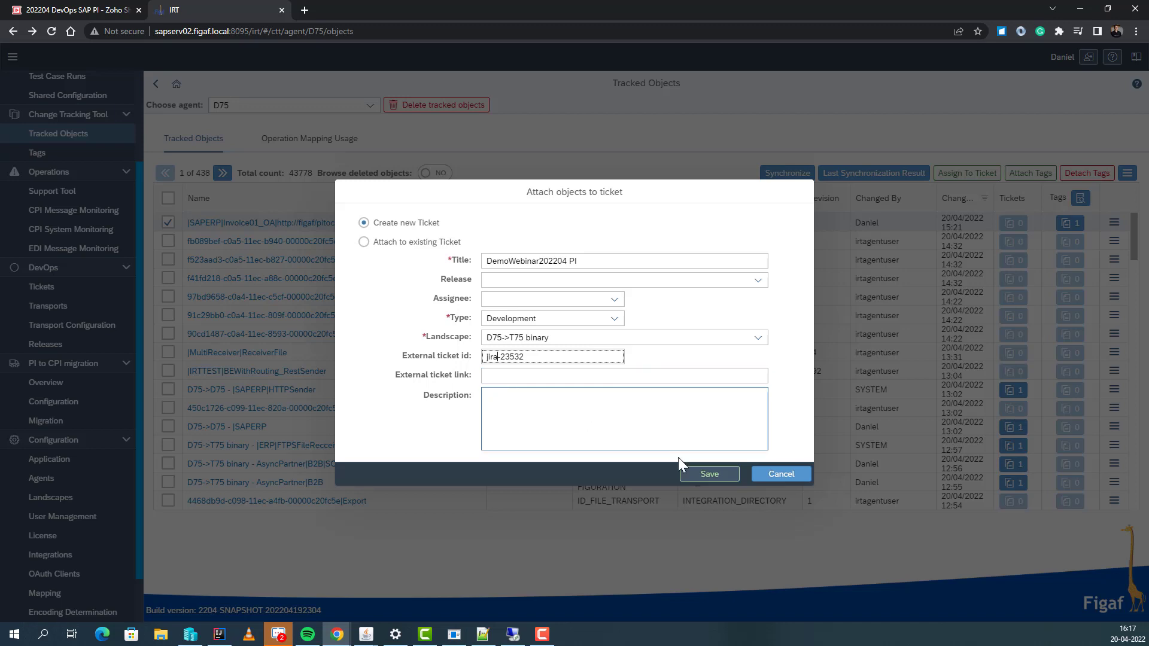
click(709, 473)
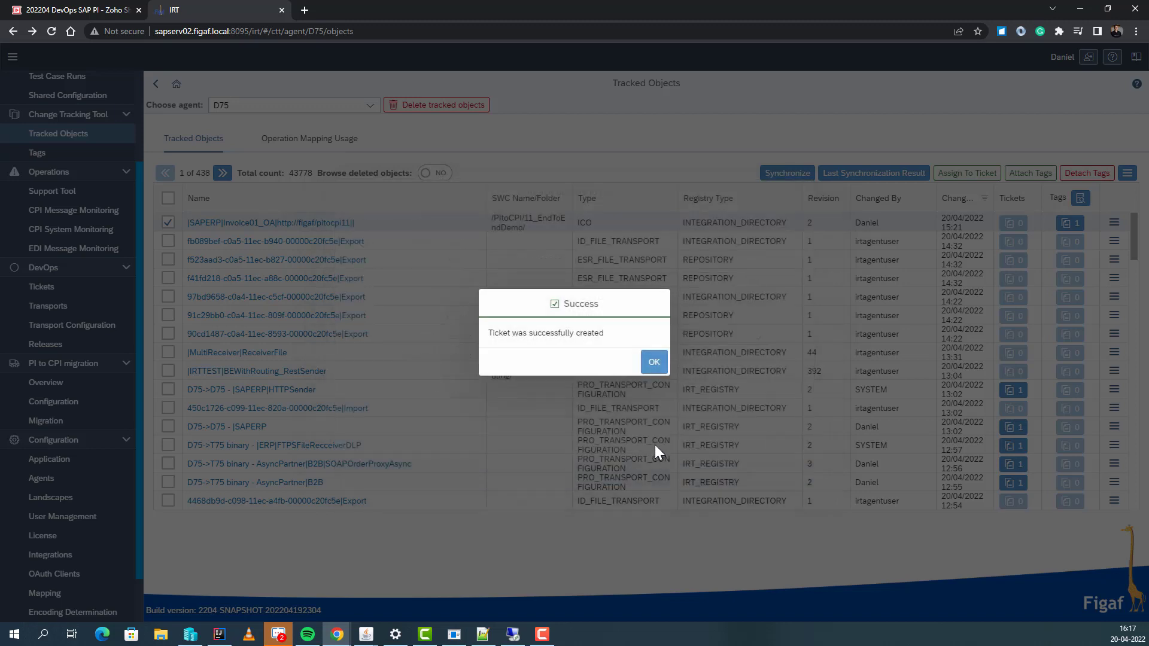
click(654, 361)
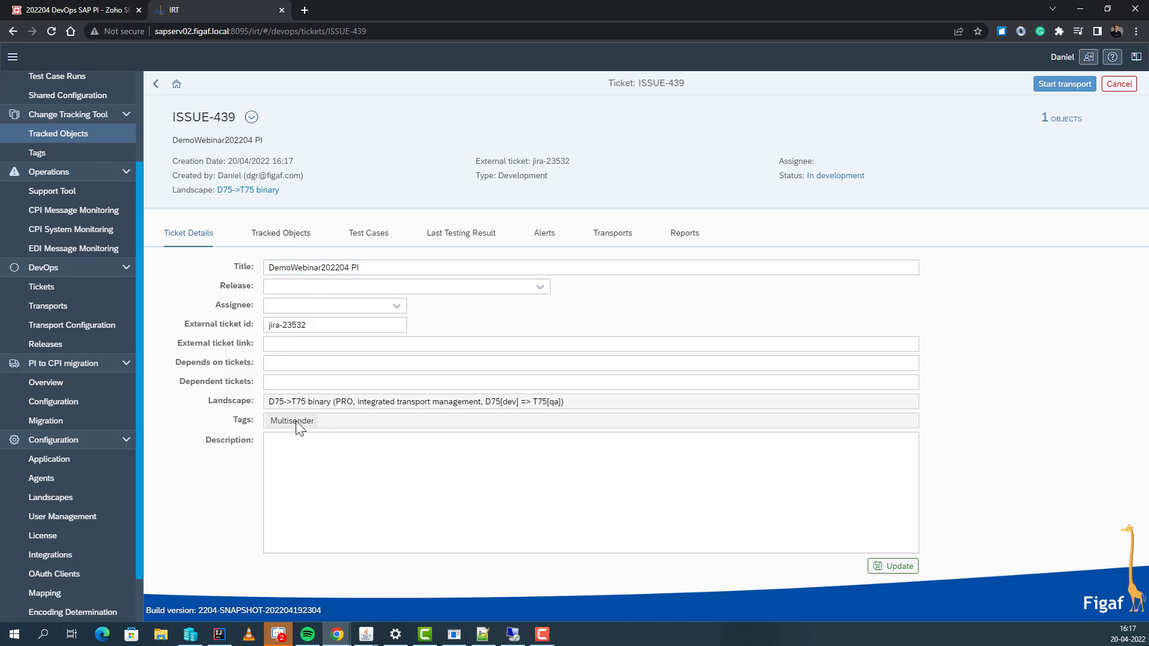
Attach all dependent objects of the |SAPERP|Invoice01_OA object to the ticket
click(275, 234)
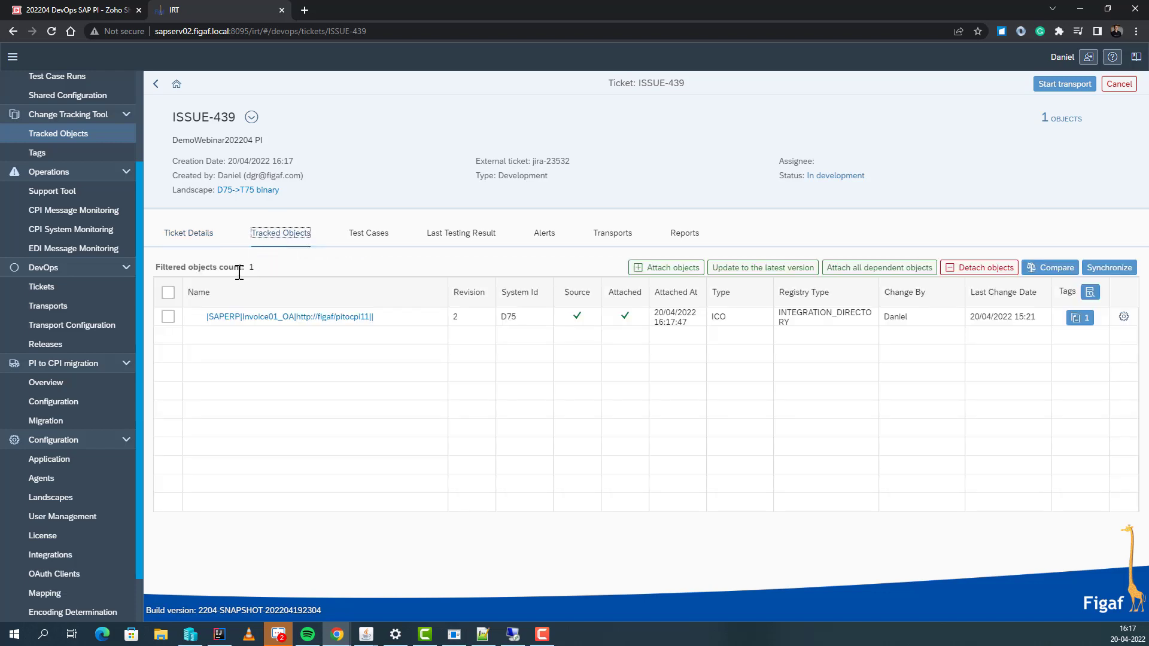
click(168, 317)
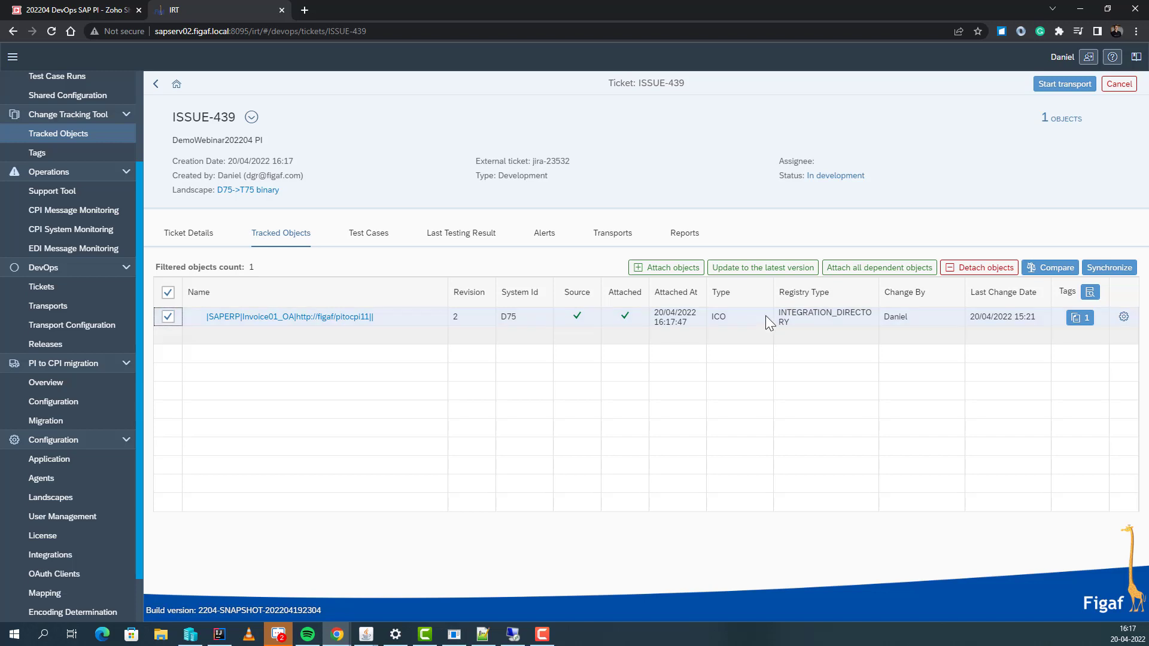
click(844, 270)
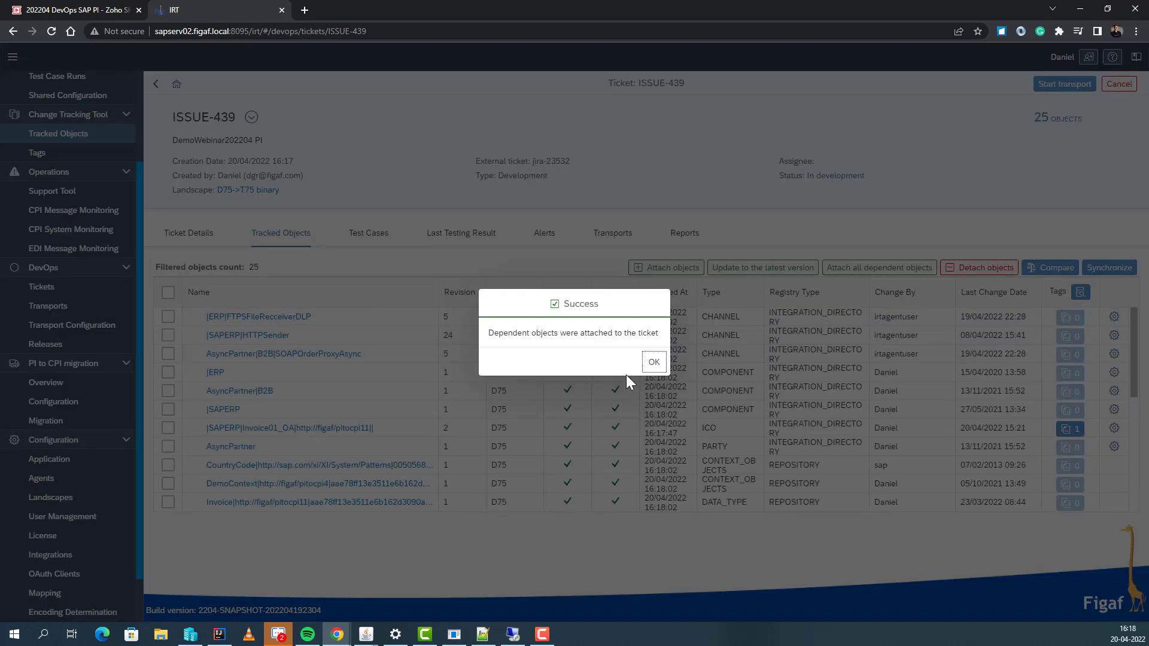
click(654, 362)
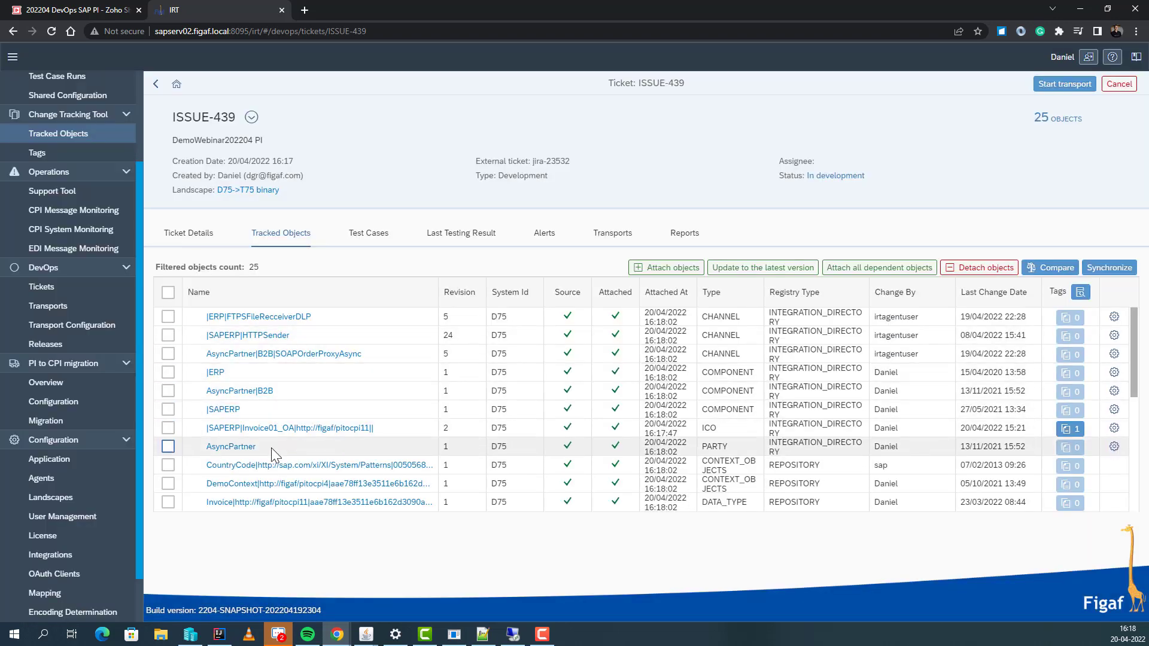
Detach the SAP CountryCode context object from the ticket with the Detach Only option, keeping its link
scroll(270, 479, down, 1)
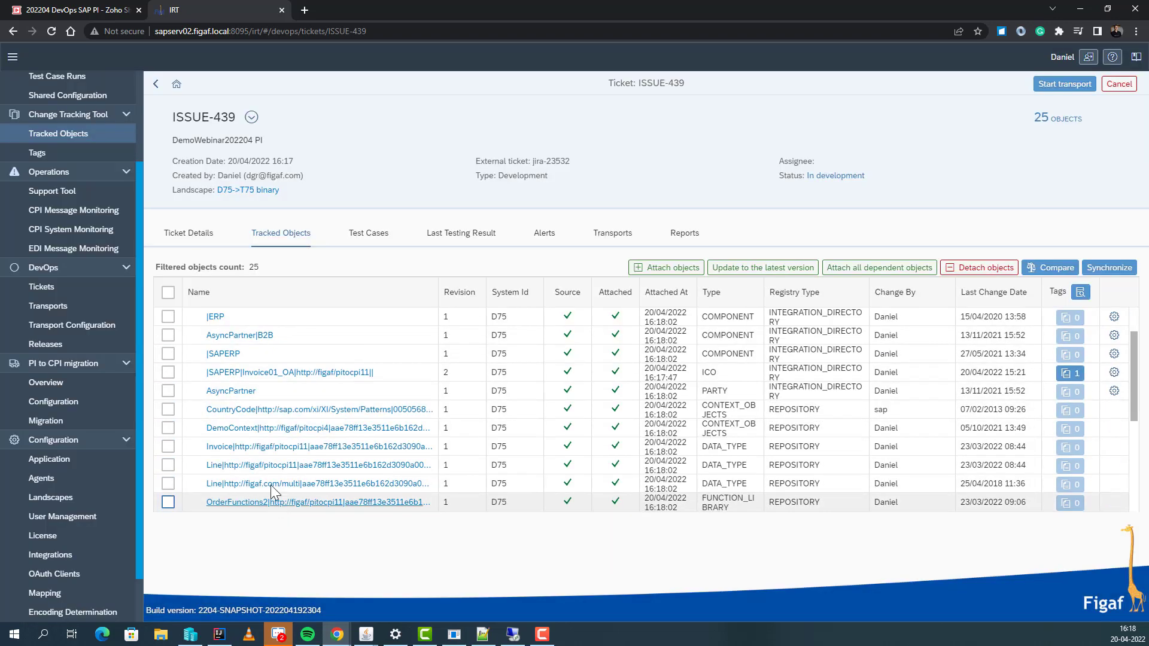
click(163, 412)
click(980, 268)
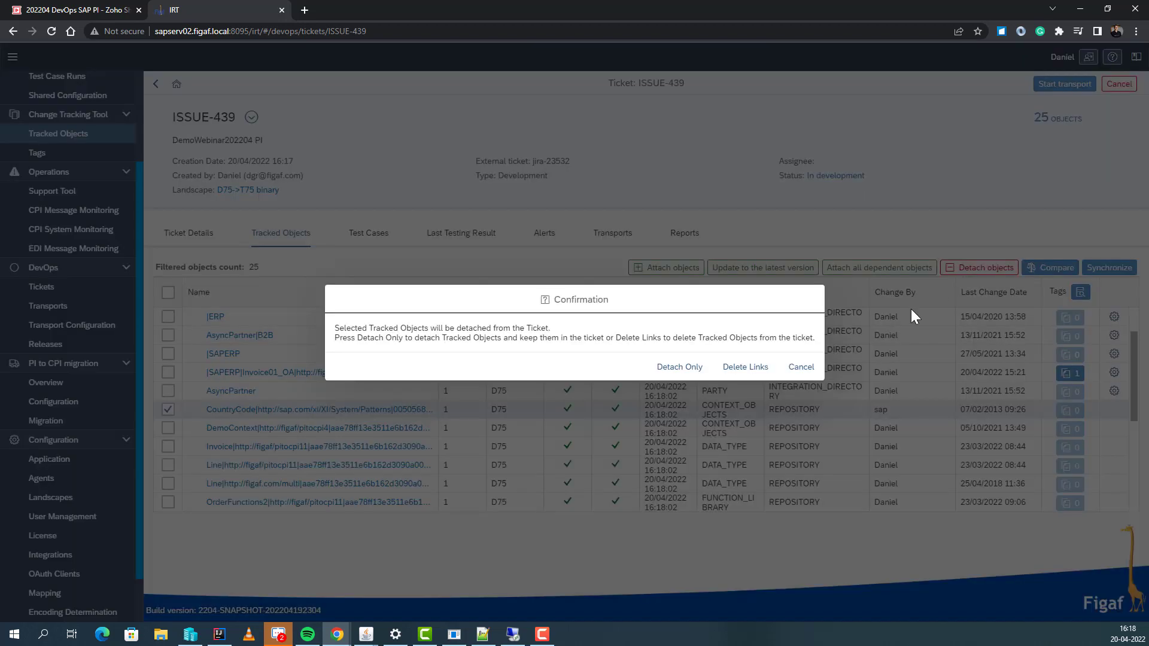
click(680, 367)
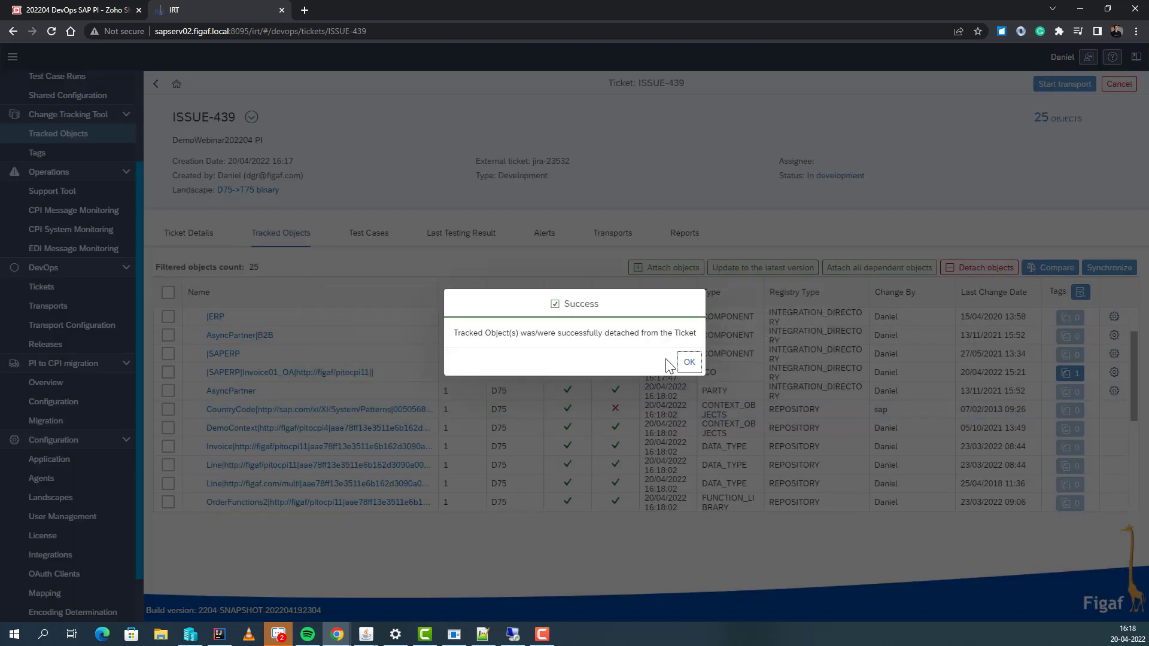
click(685, 363)
Detach the INVOIC.INVOIC02 IDoc object from the ticket with the Detach Only option
scroll(403, 410, down, 3)
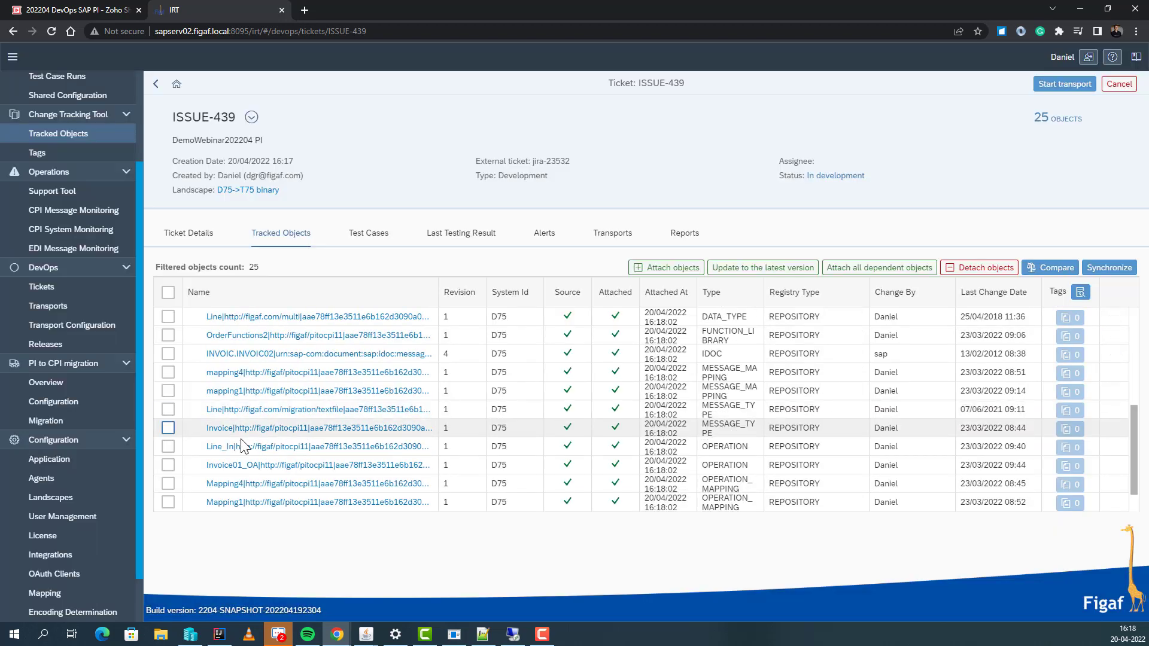
scroll(259, 430, down, 2)
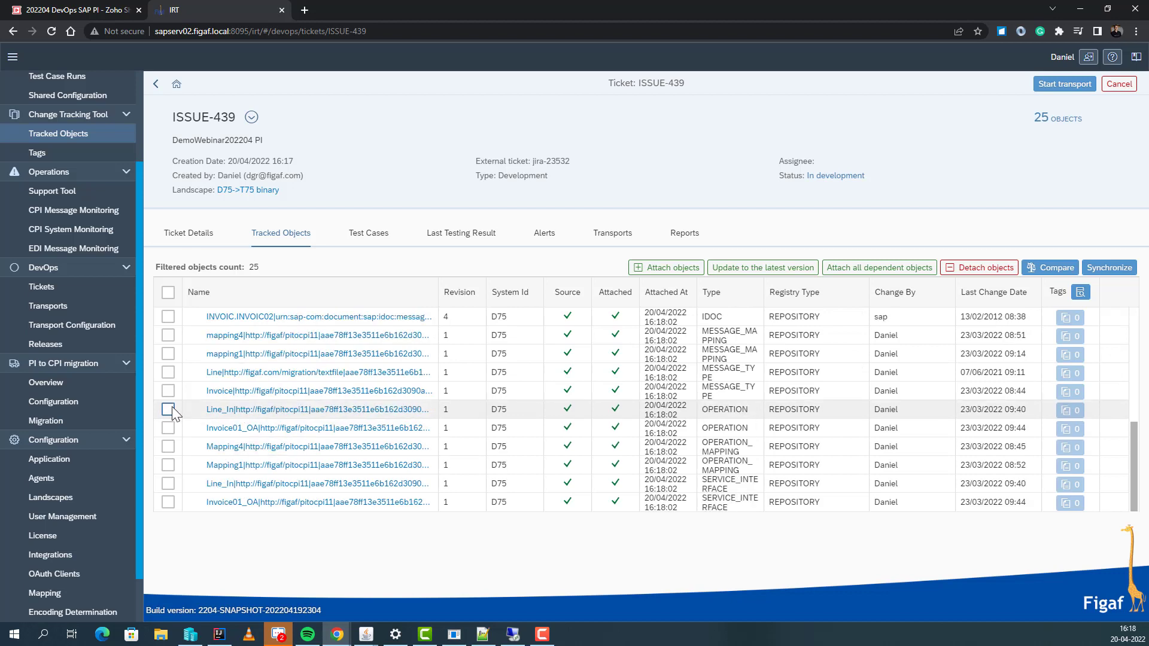
scroll(171, 395, up, 1)
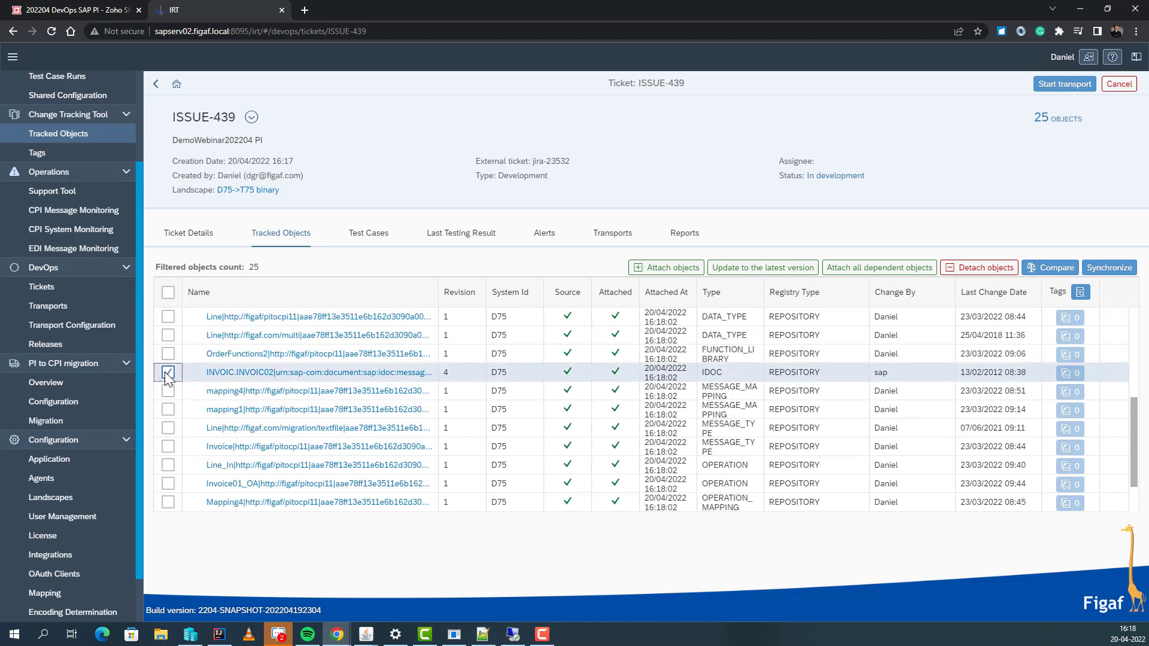
click(168, 373)
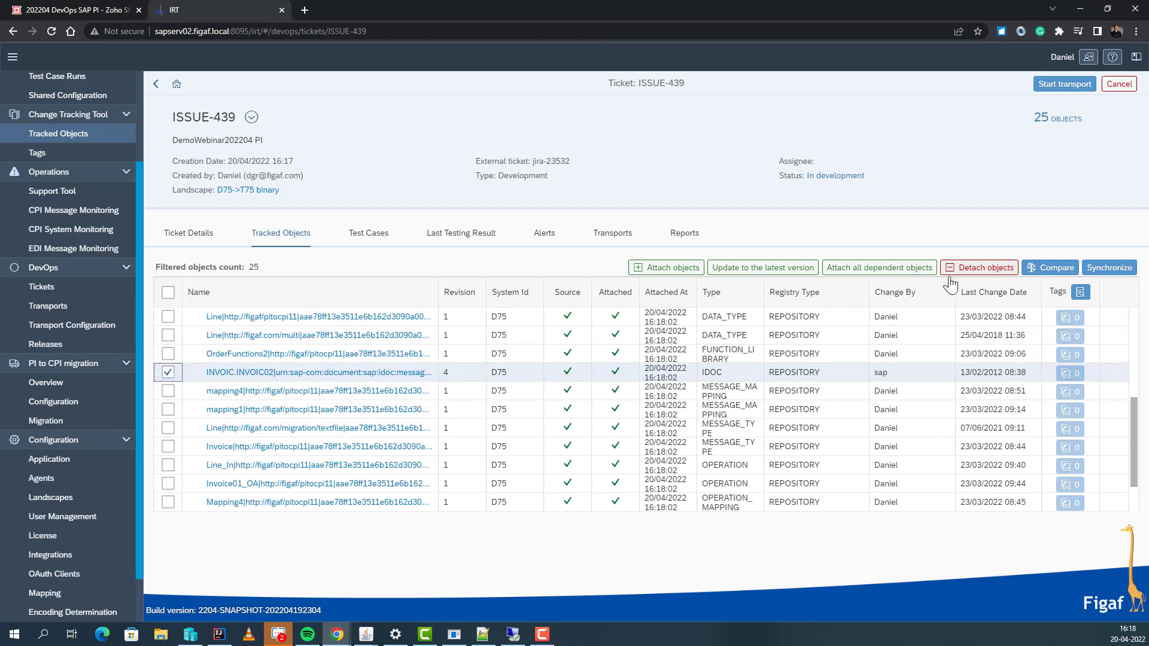
click(984, 268)
click(680, 367)
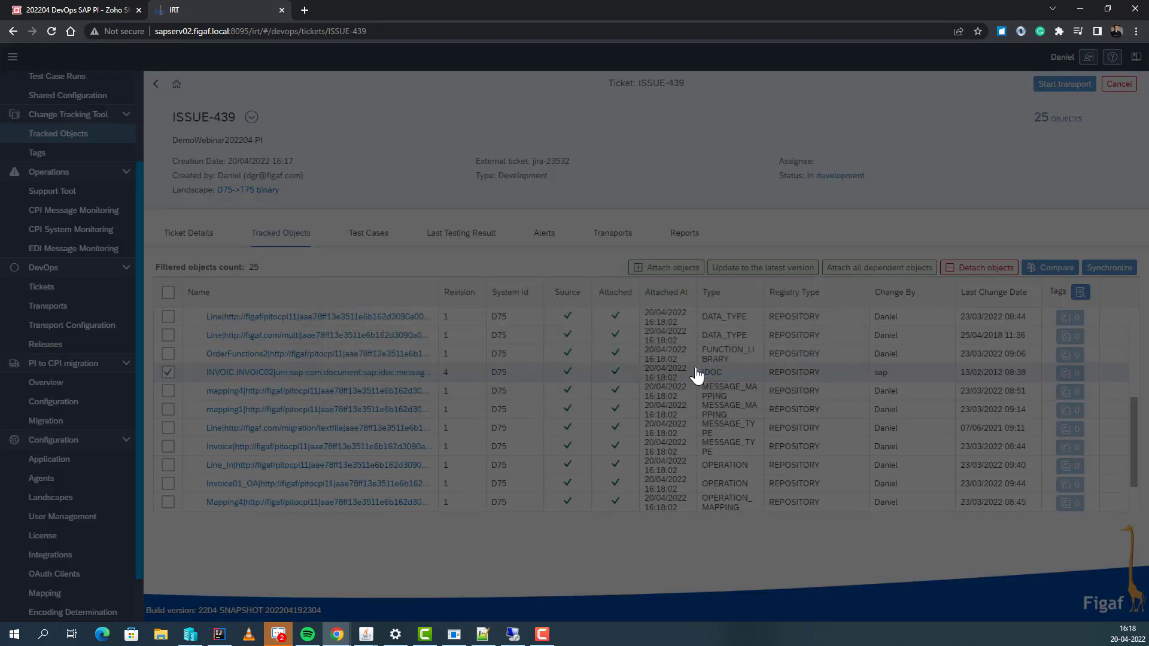
click(688, 365)
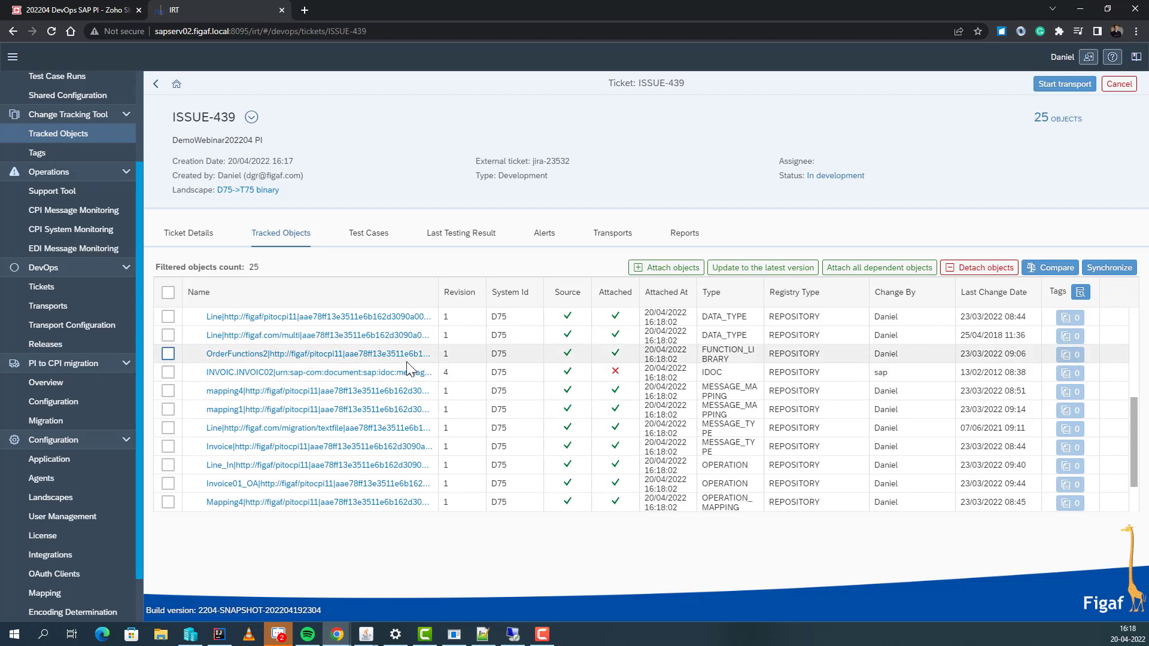
Assign the |SAPERP|Invoice01_OA regression test case created 23/03/2022 10:53 to the ticket from the related test cases recommended for adding
click(379, 239)
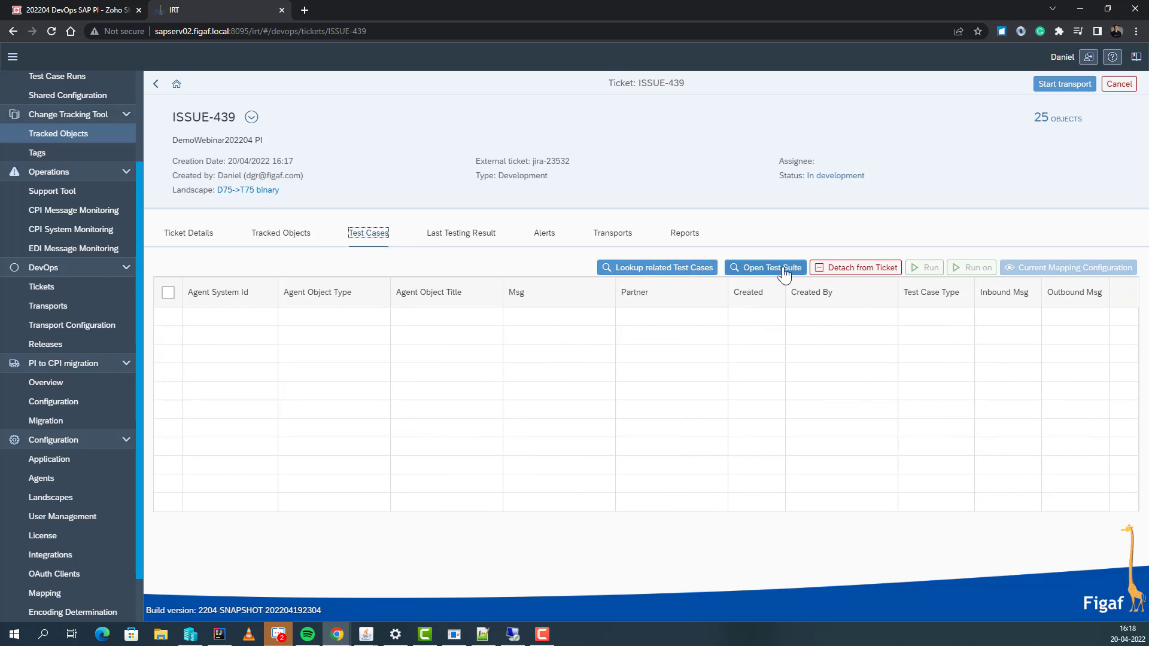
click(636, 268)
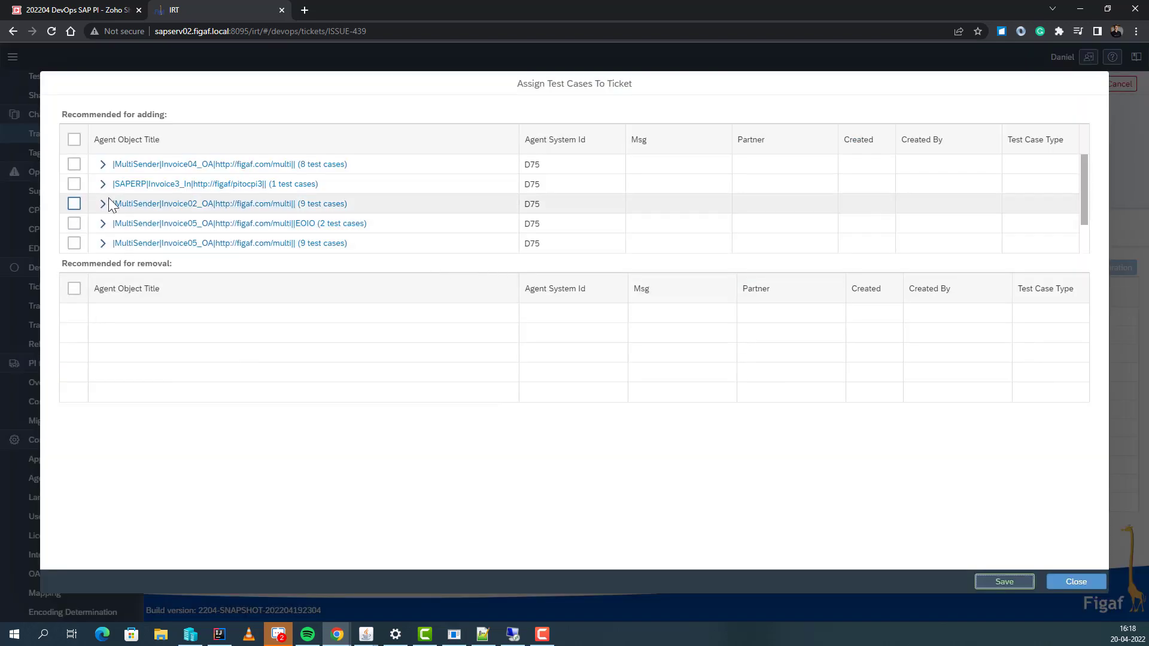
scroll(108, 188, down, 1)
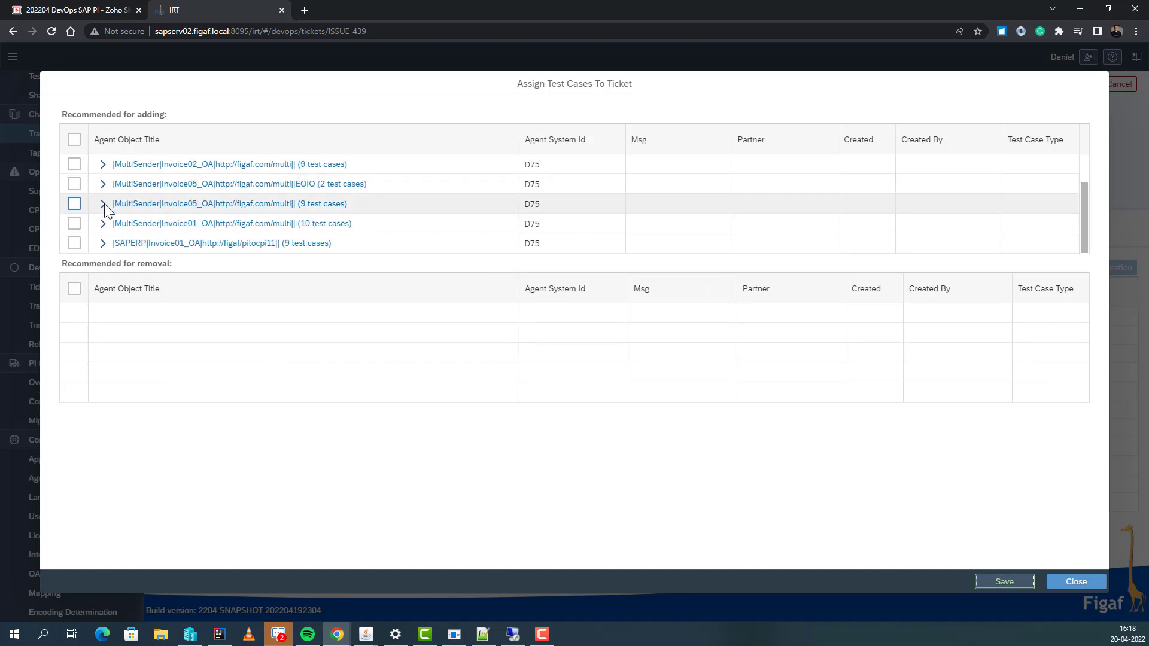
click(102, 243)
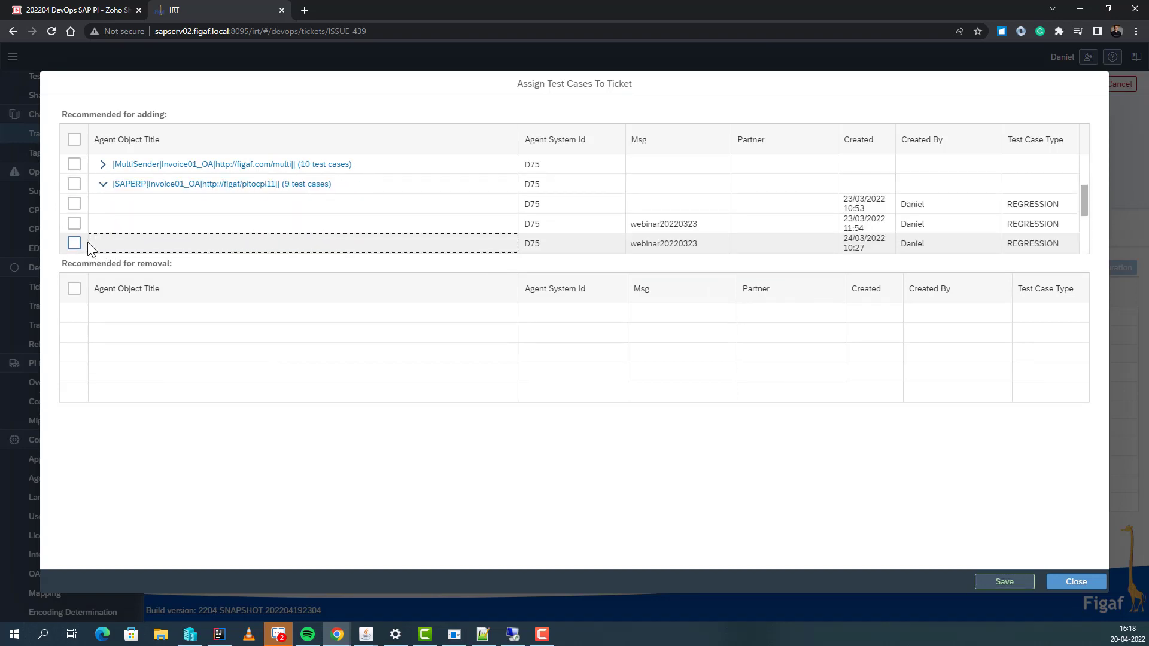
click(73, 203)
click(1000, 580)
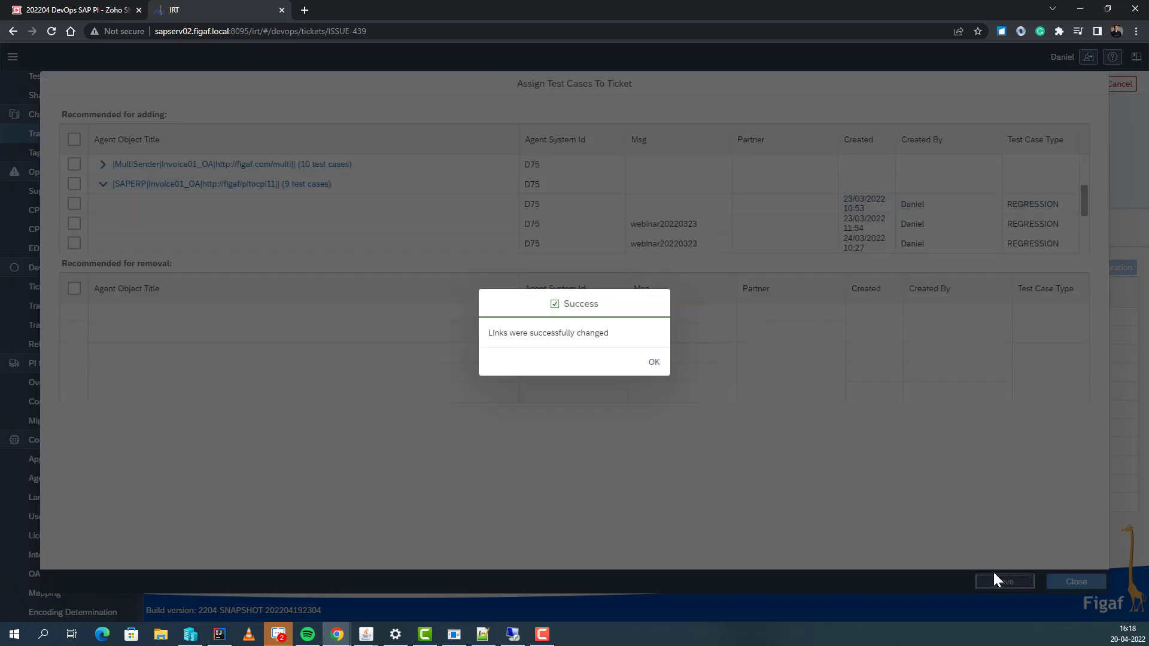
click(659, 362)
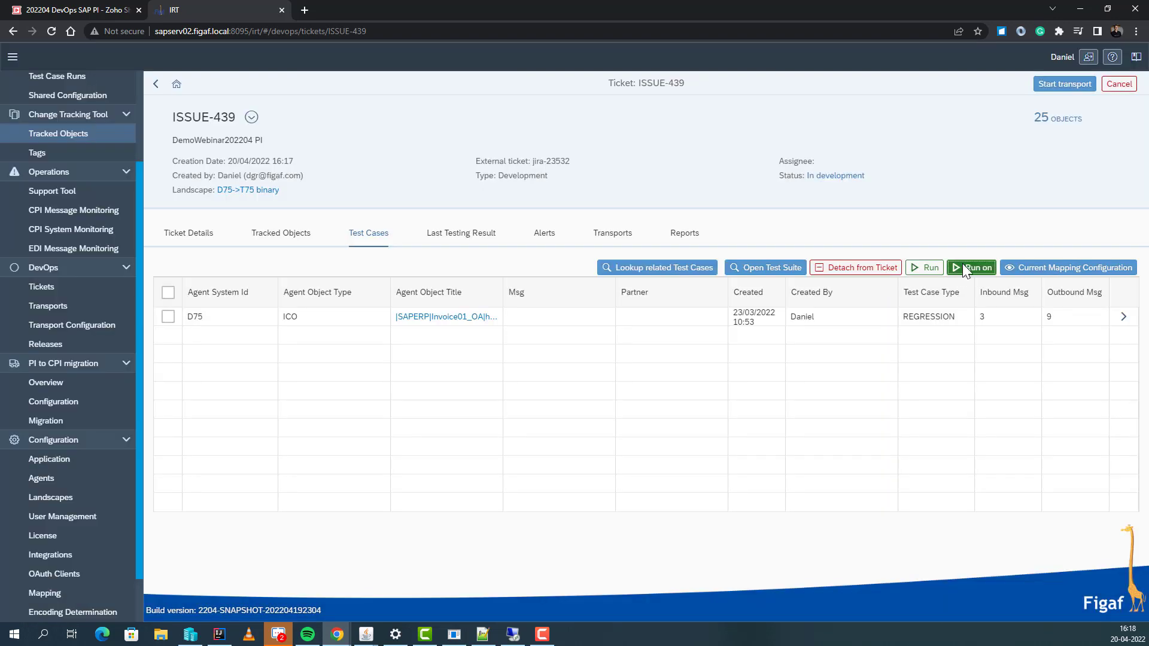
Run the ticket's test cases on the D75 system for the |SAPERP|Invoice01_OA object
click(964, 266)
click(598, 151)
click(598, 153)
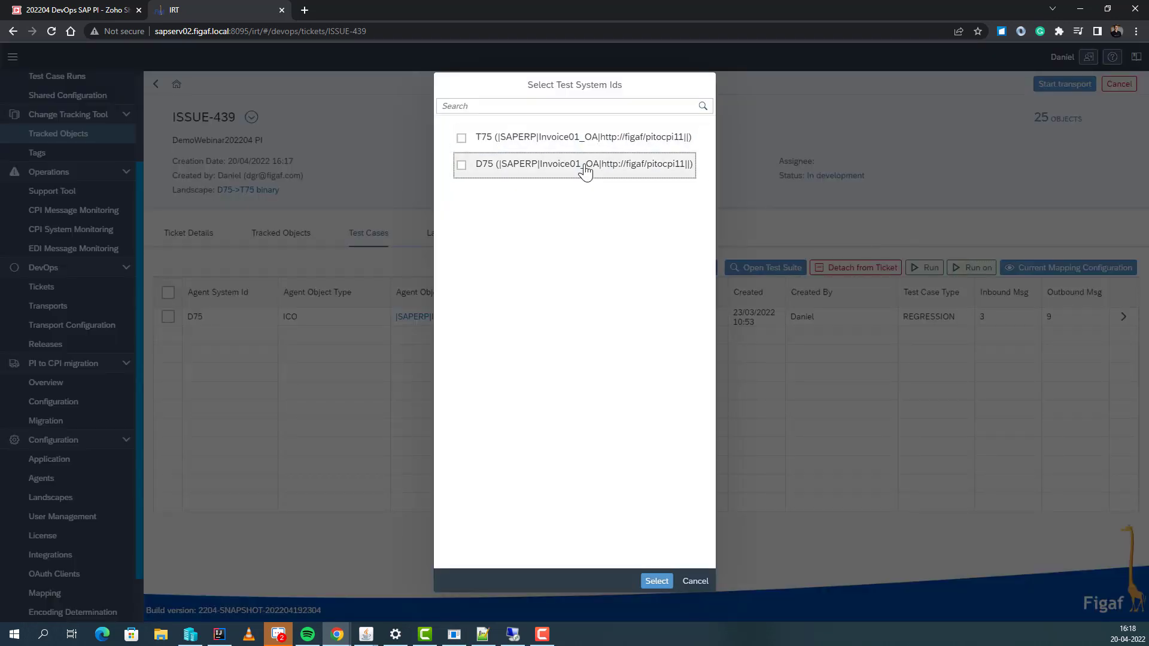
click(590, 180)
click(657, 581)
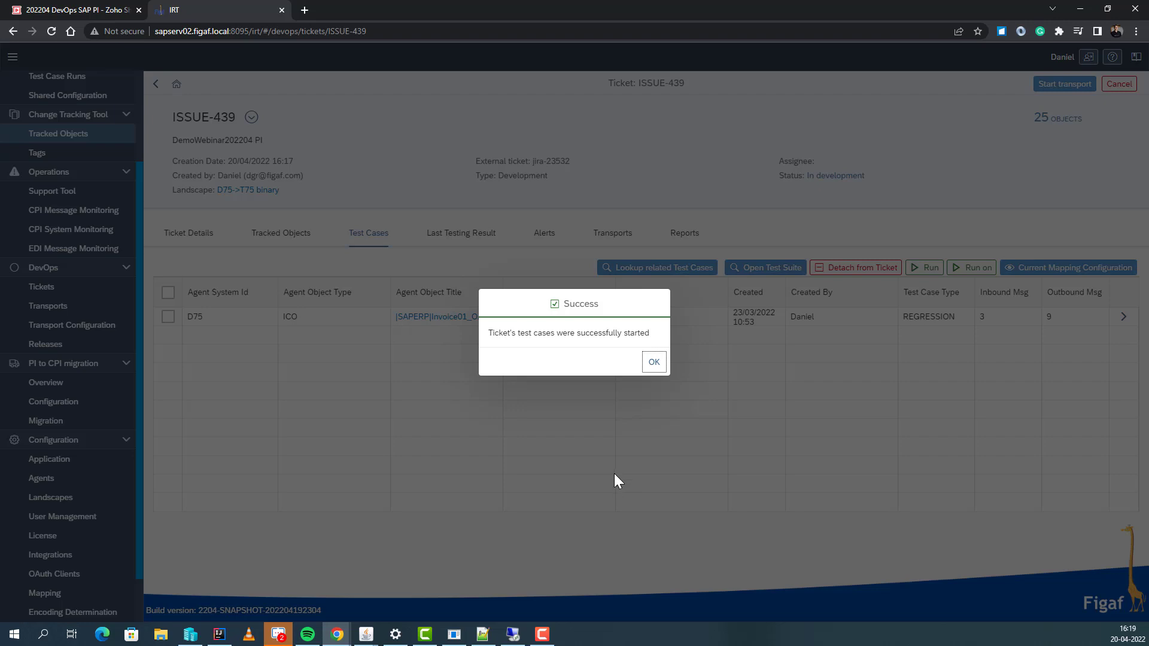
click(654, 363)
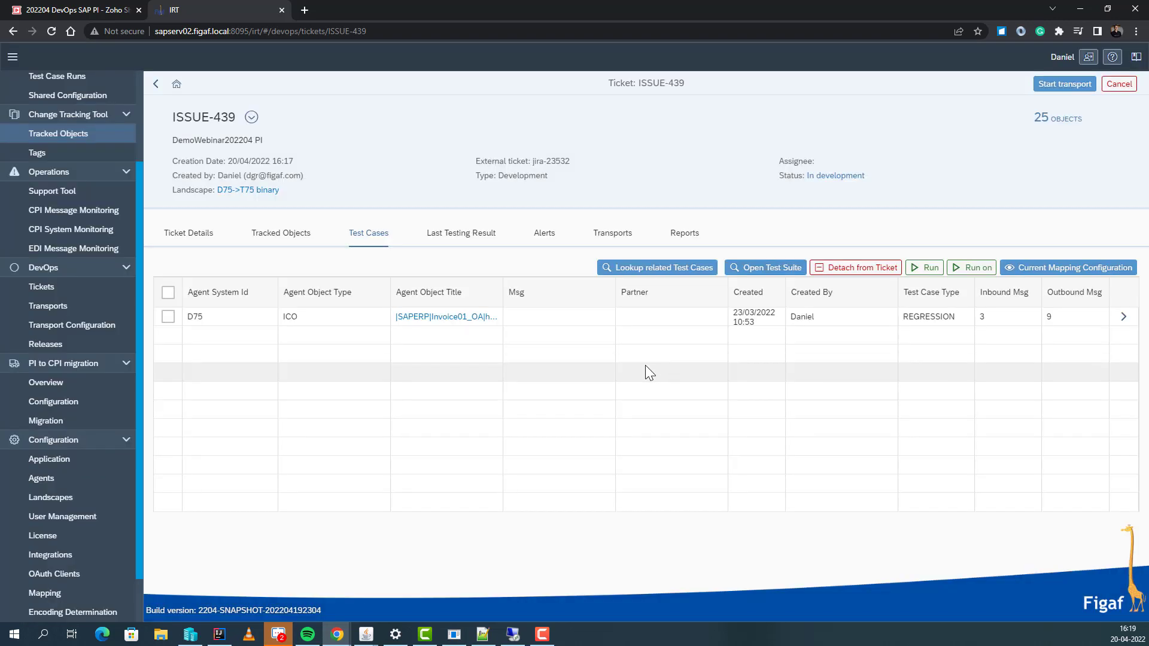
Review the latest test run's results and compare the expected and actual output of the first group's Line_In message with order 32
click(450, 235)
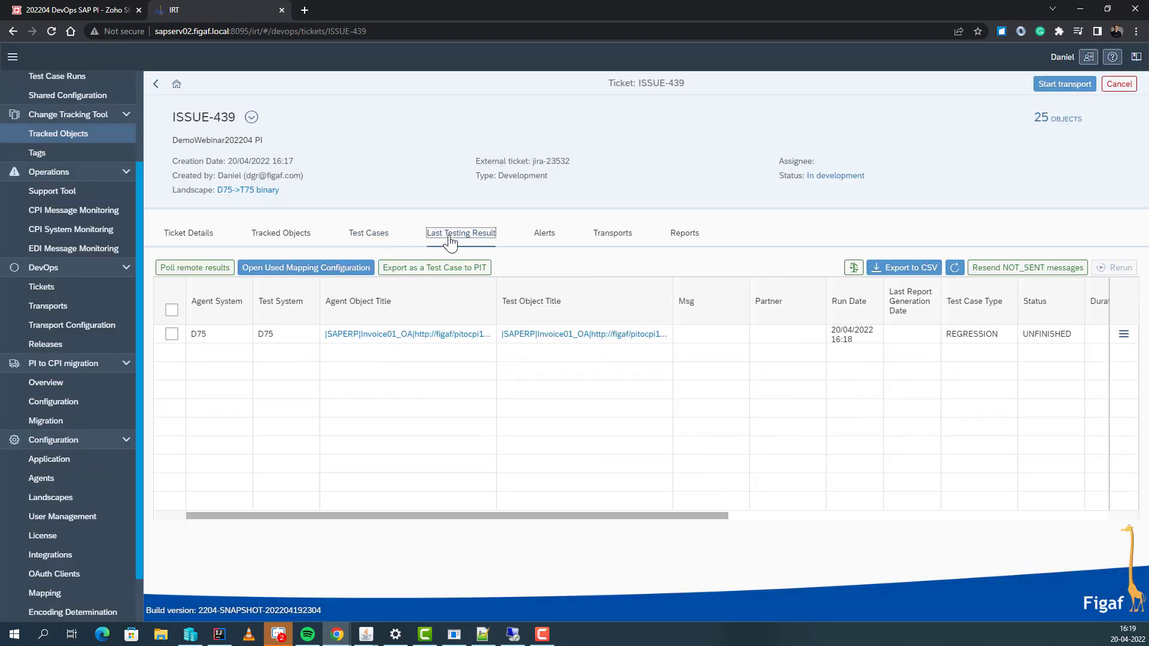
click(1130, 339)
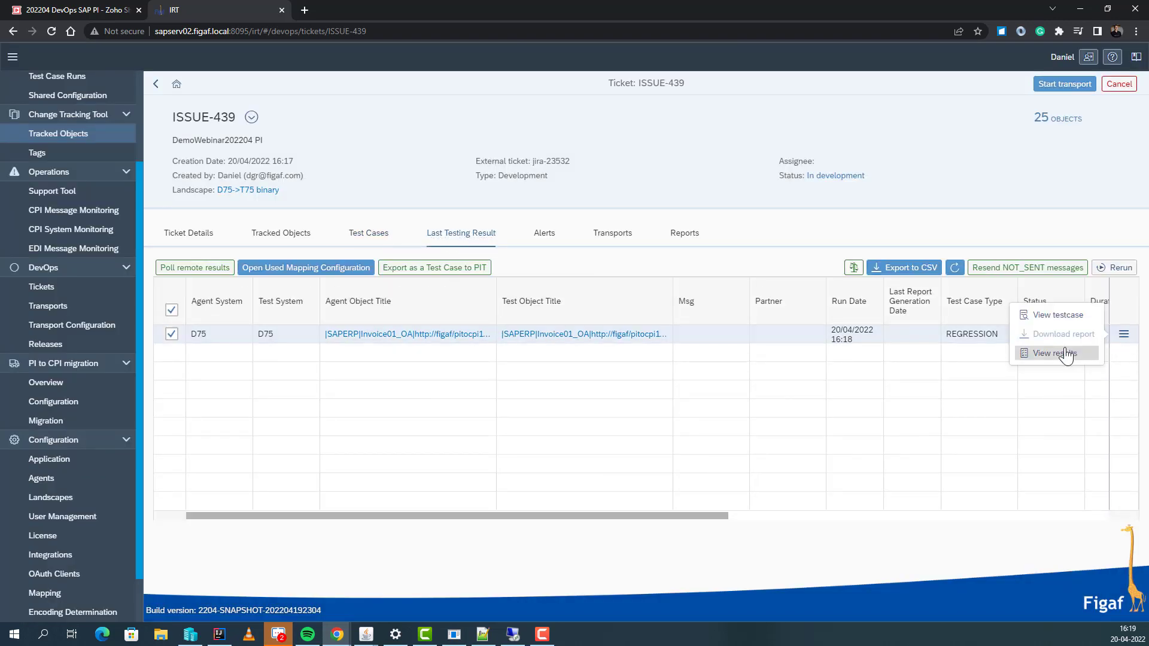
click(1061, 356)
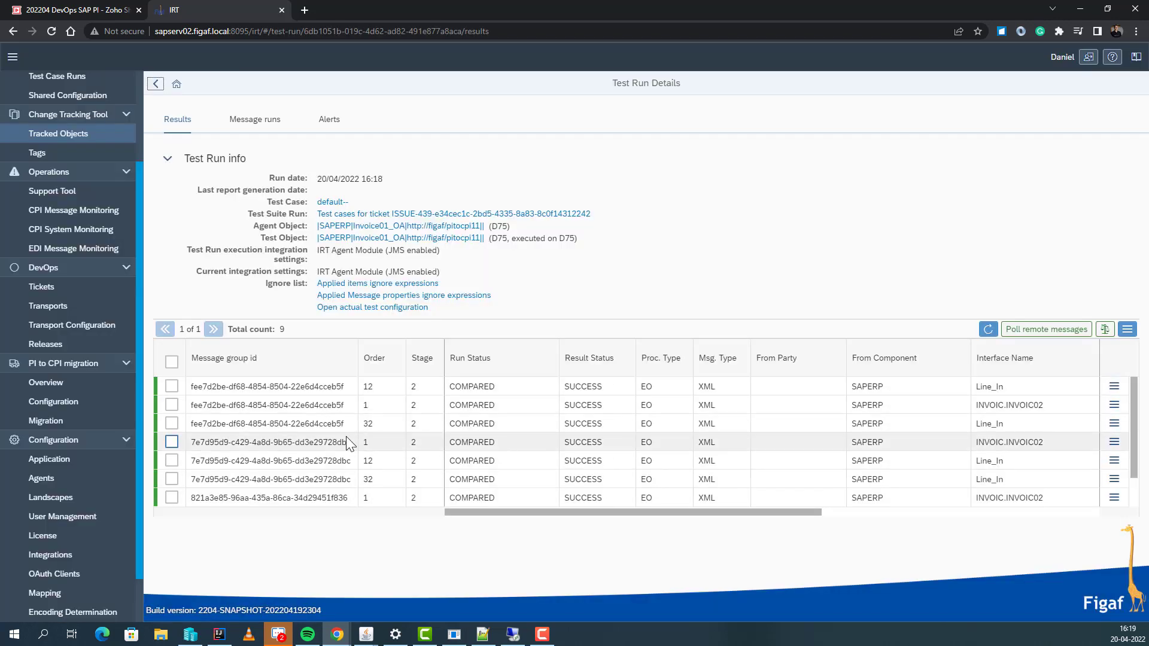
click(1114, 423)
click(1036, 425)
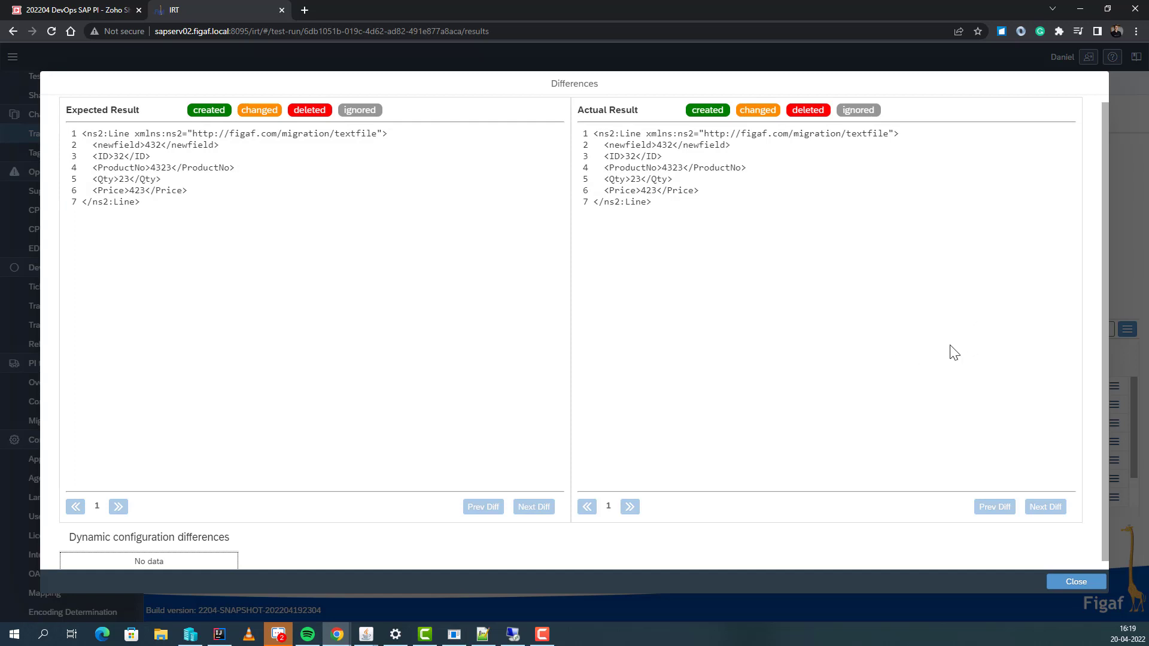
click(1076, 582)
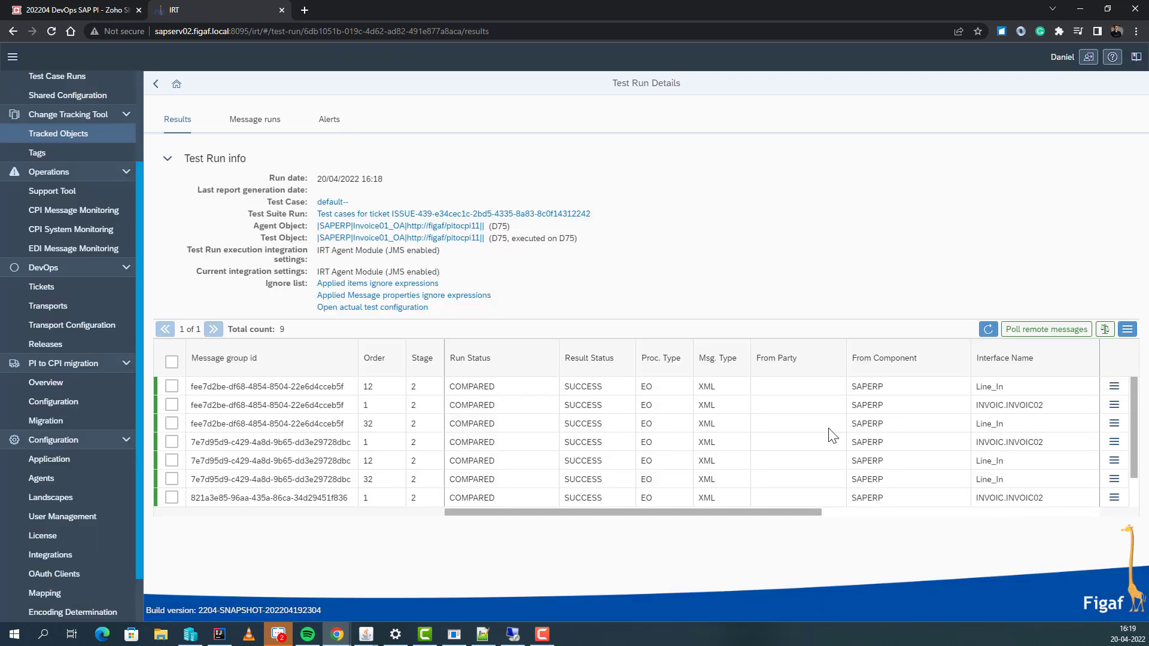
click(155, 86)
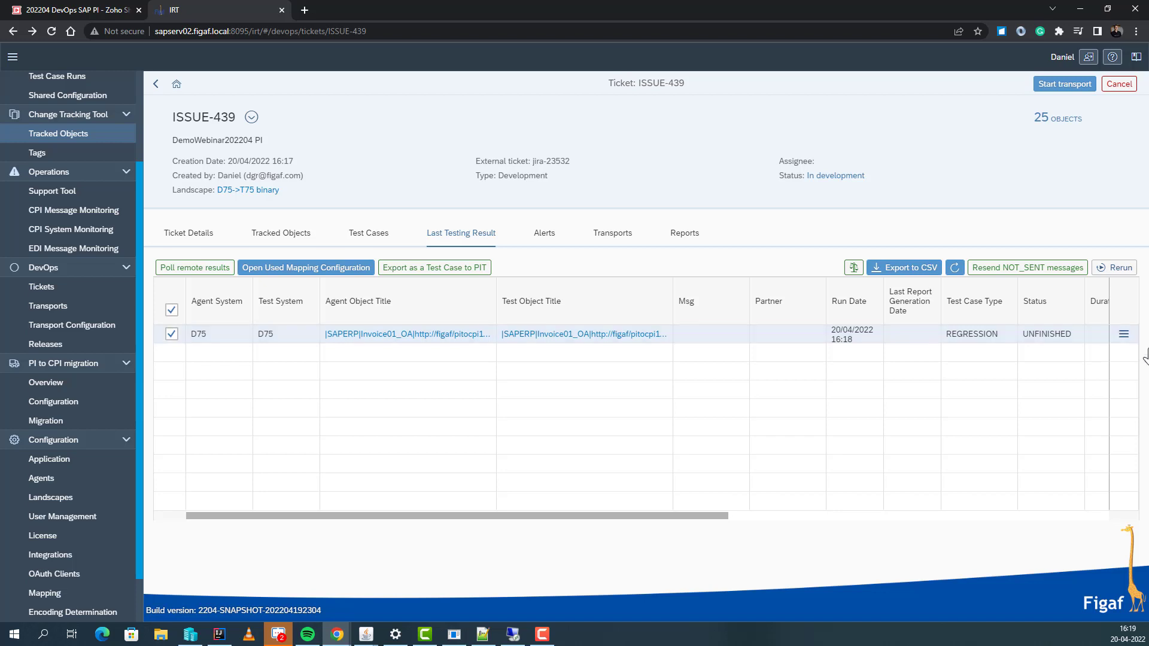
Start the transport for the ticket from its transport overview
click(609, 242)
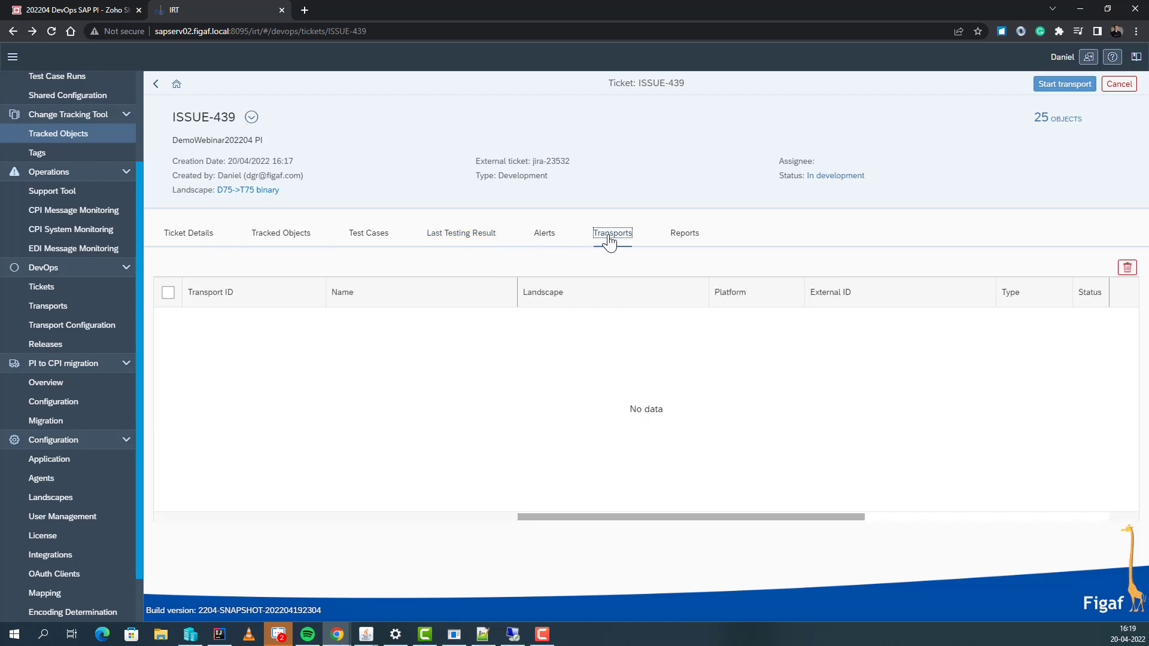
click(1042, 89)
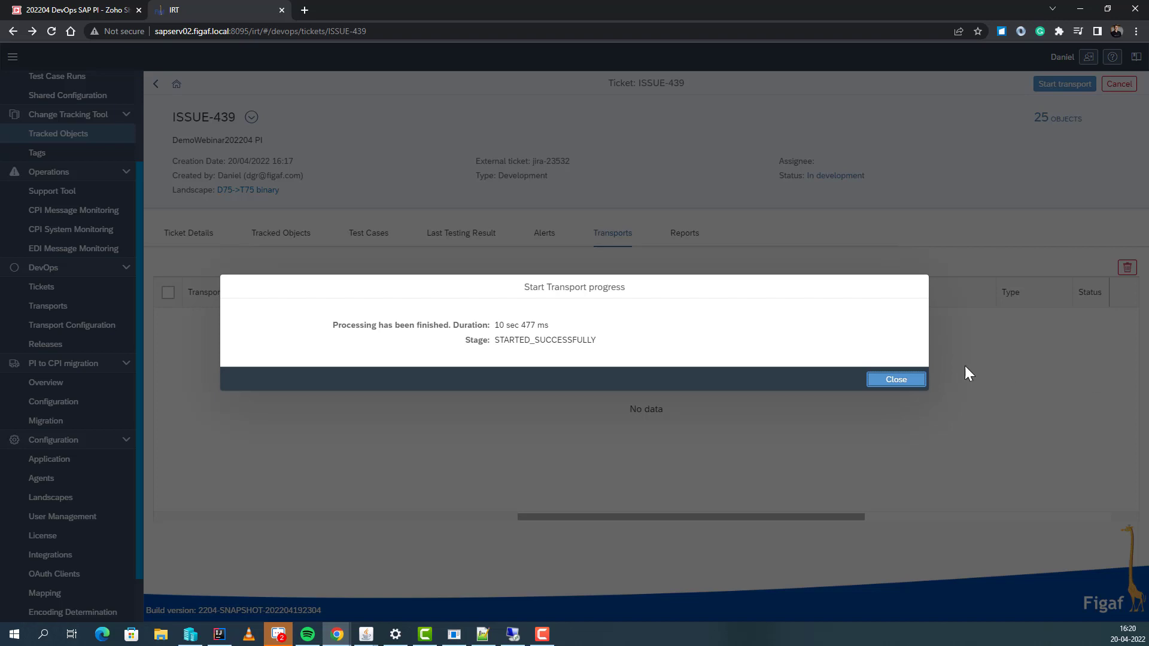
click(875, 379)
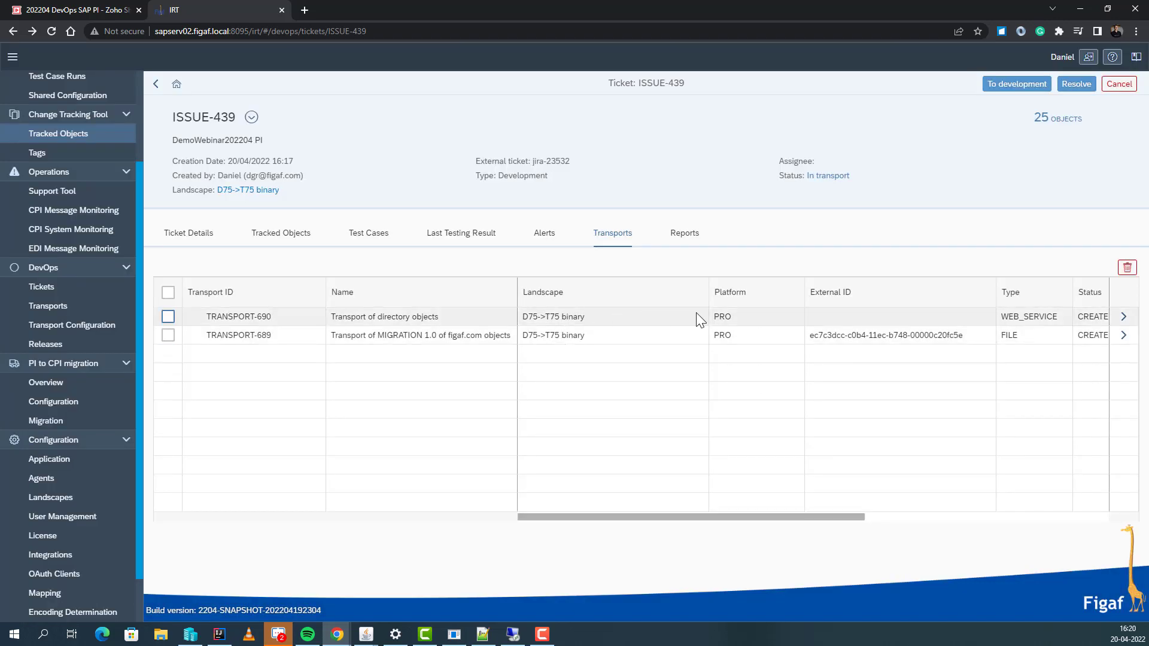
Inspect the items of the MIGRATION 1.0 of figaf.com transport and compare message mapping mapping1 with its existing T75 version
click(1126, 339)
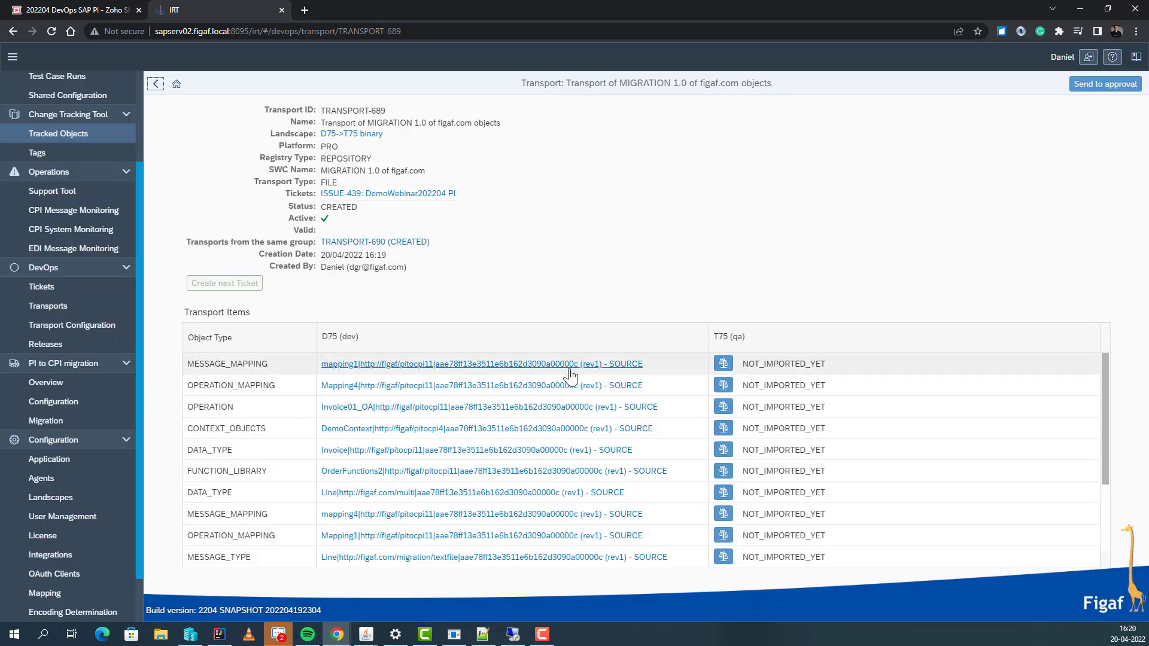
click(723, 364)
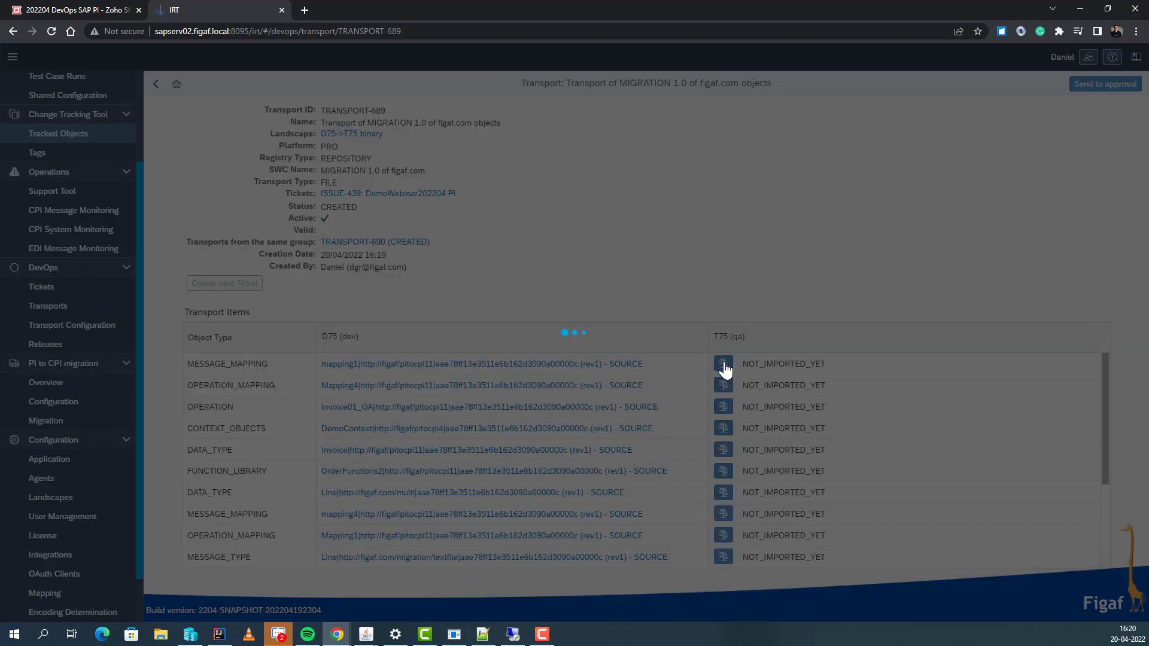
click(541, 529)
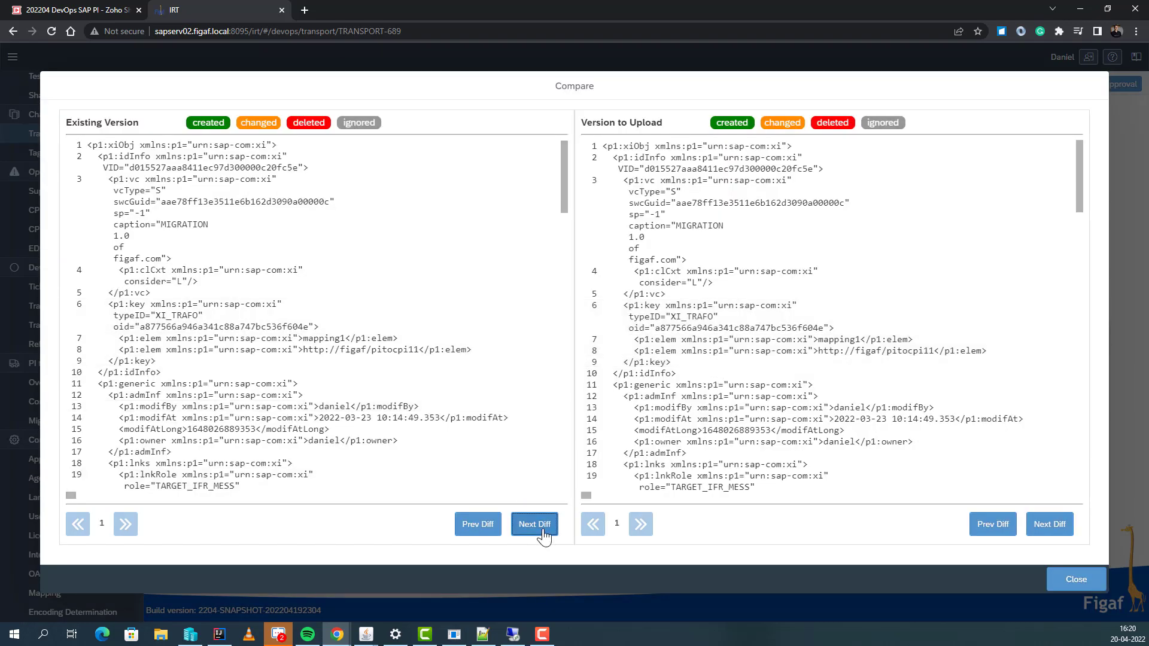
click(541, 529)
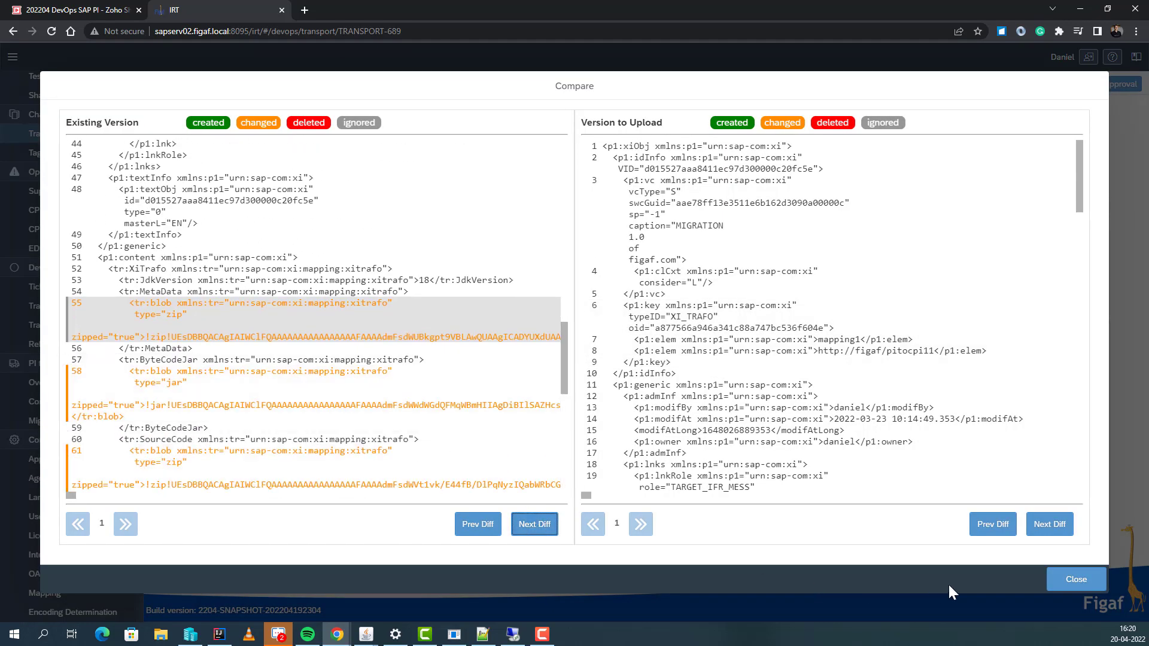
click(1071, 581)
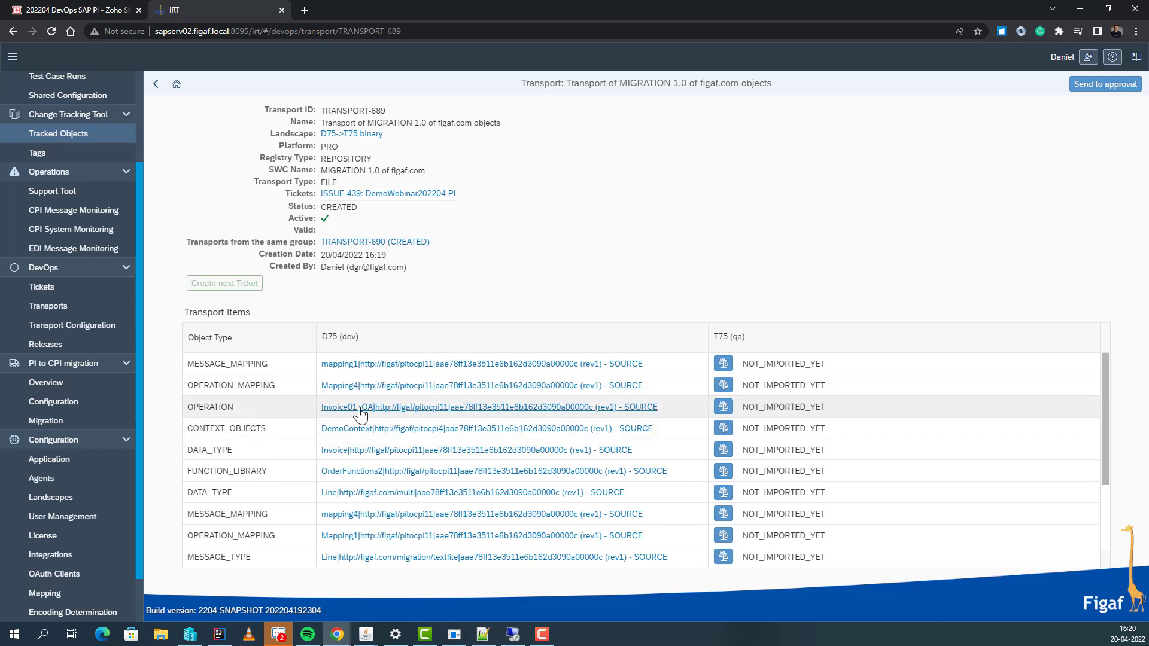
scroll(343, 412, down, 3)
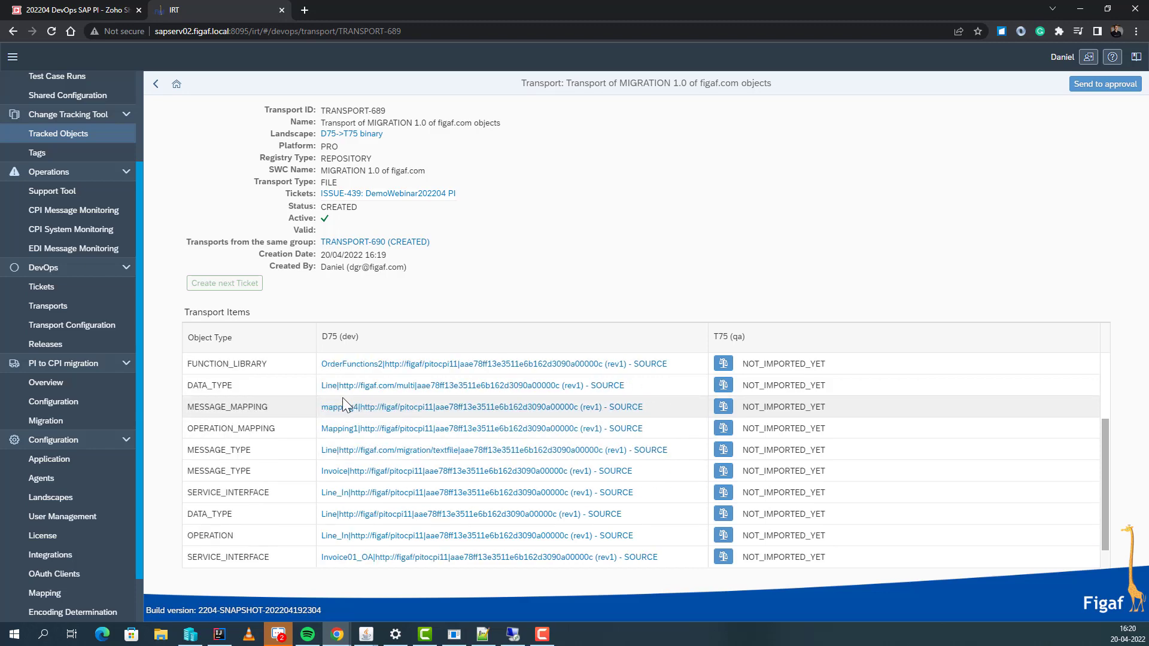
scroll(342, 412, up, 3)
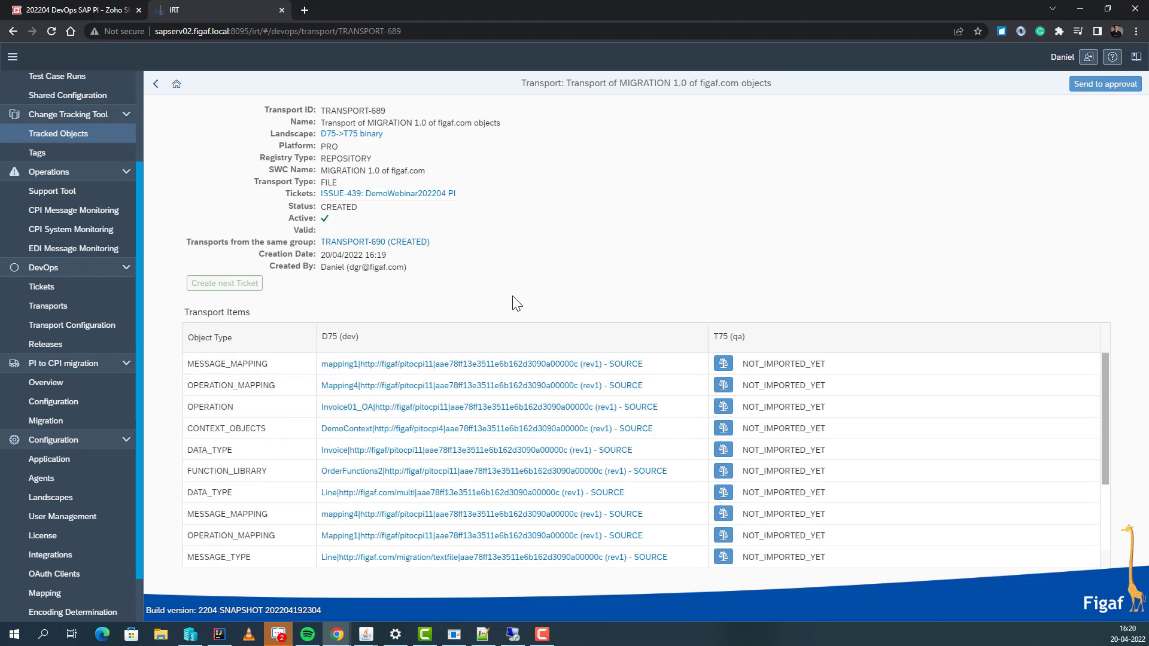
Send the MIGRATION 1.0 of figaf.com objects transport to approval and approve it without a comment
click(1103, 84)
click(654, 362)
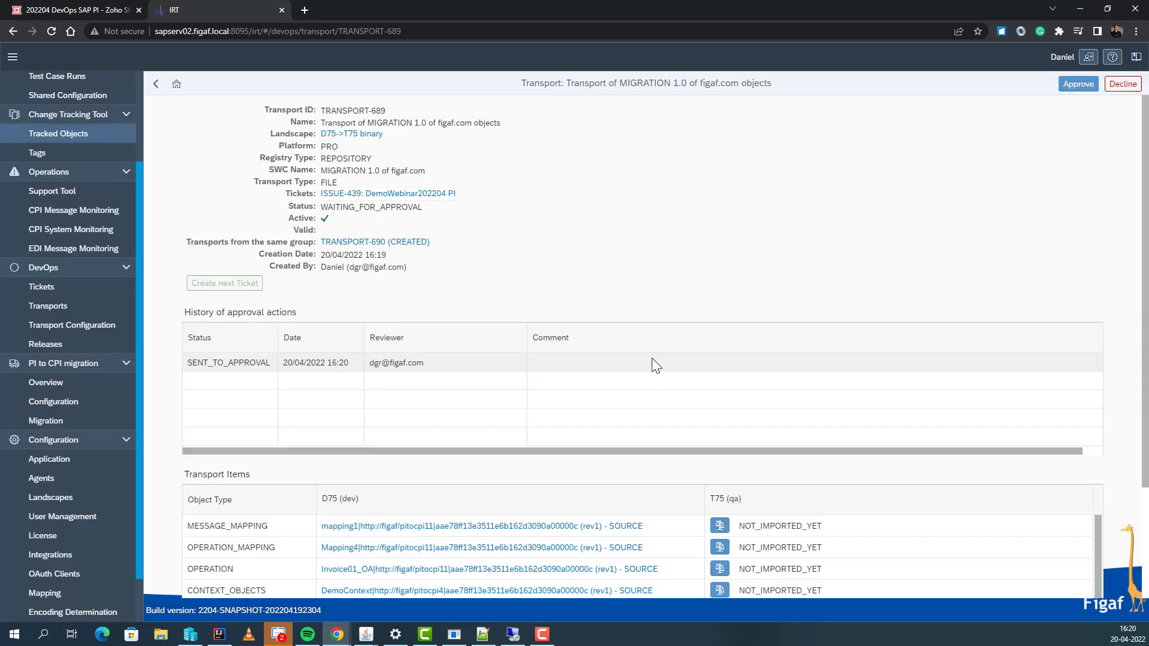
click(1069, 87)
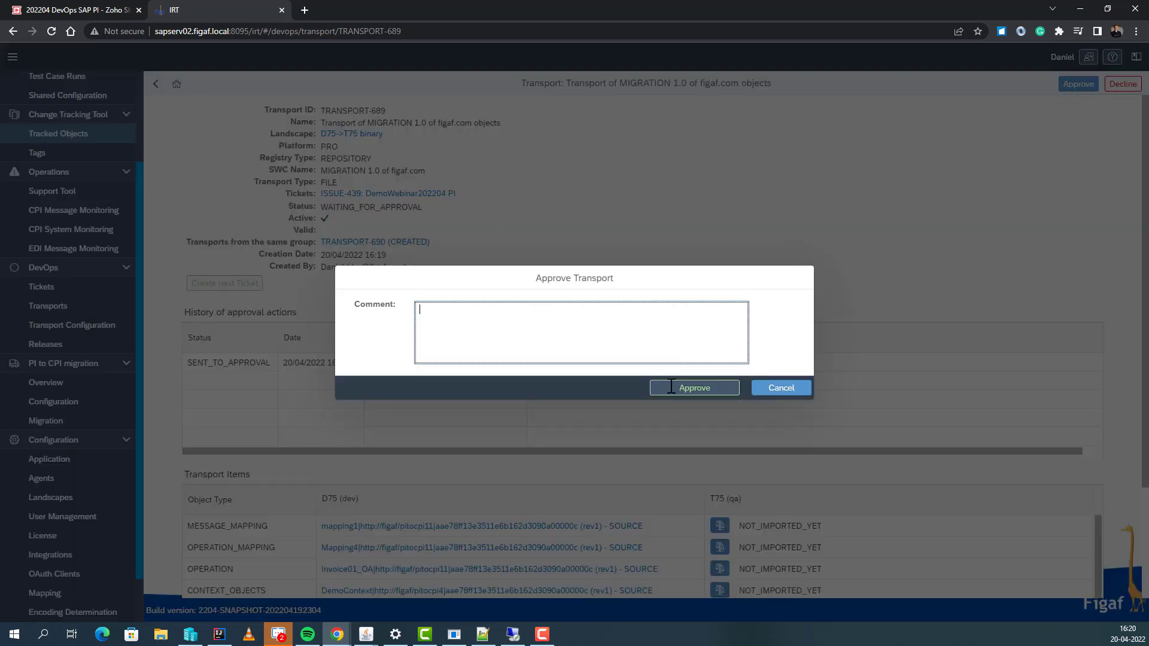
click(664, 389)
click(651, 367)
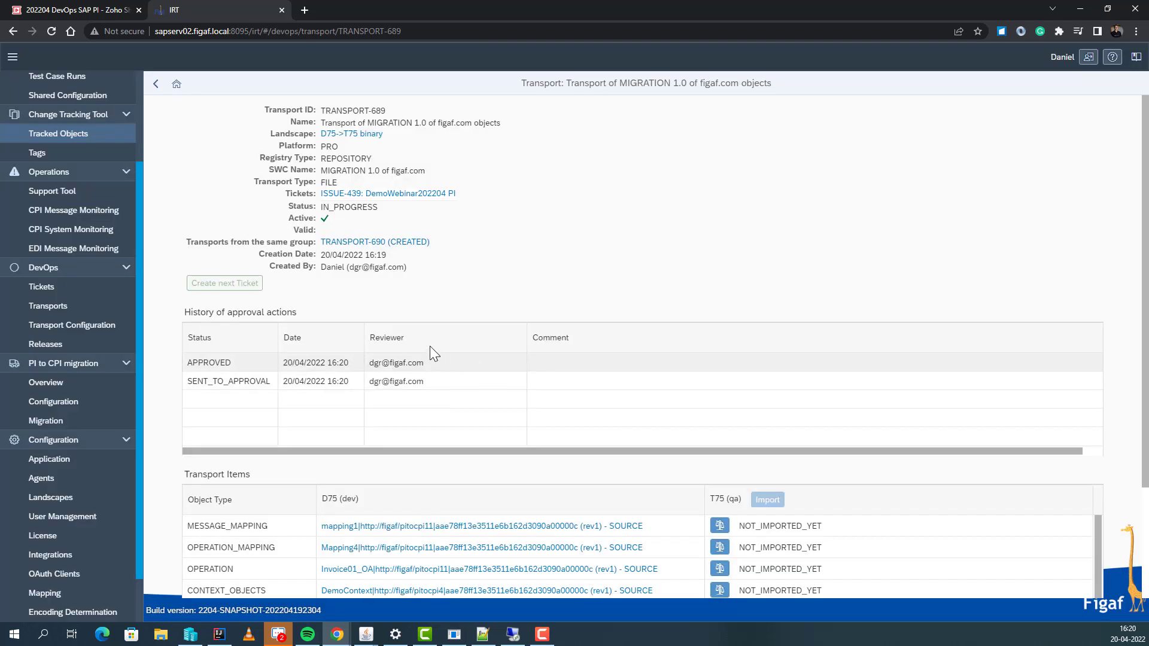
Open the related directory objects transport and view the transport configuration of the AsyncPartner|B2B|SOAPOrderProxyAsync channel
click(379, 243)
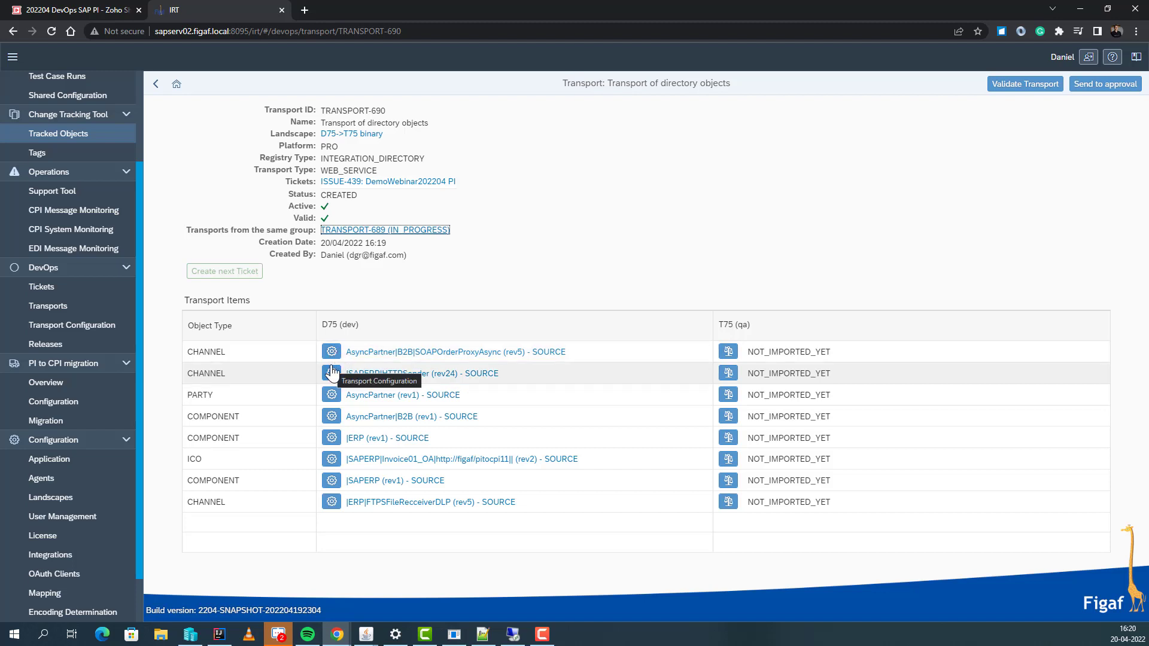
click(333, 357)
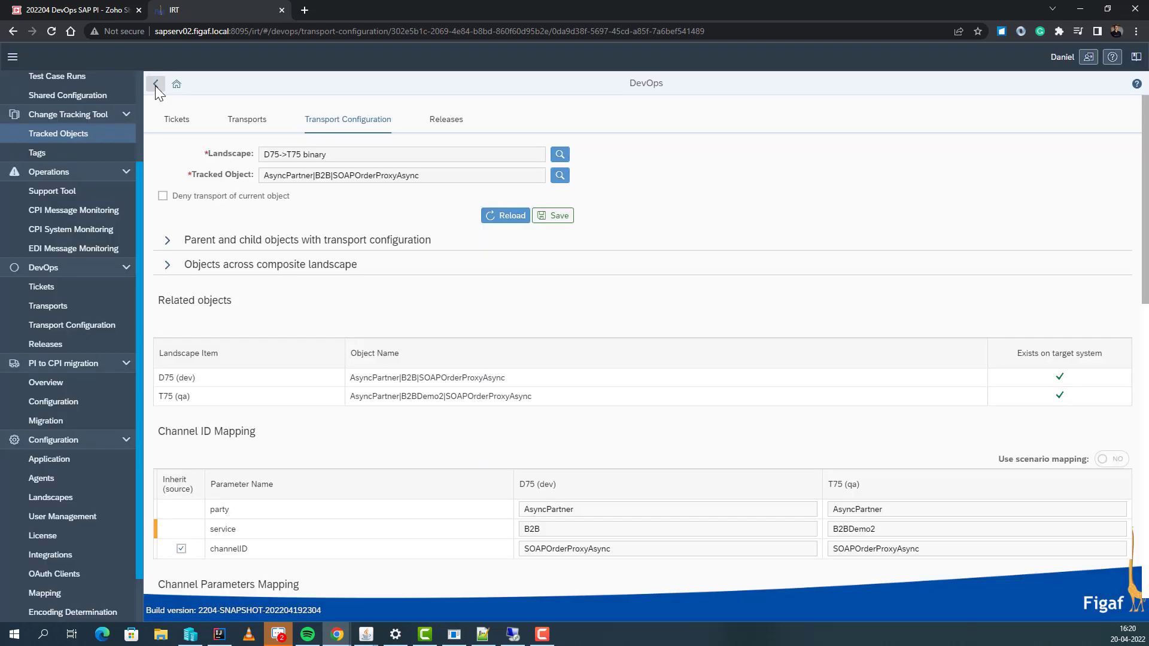
click(156, 85)
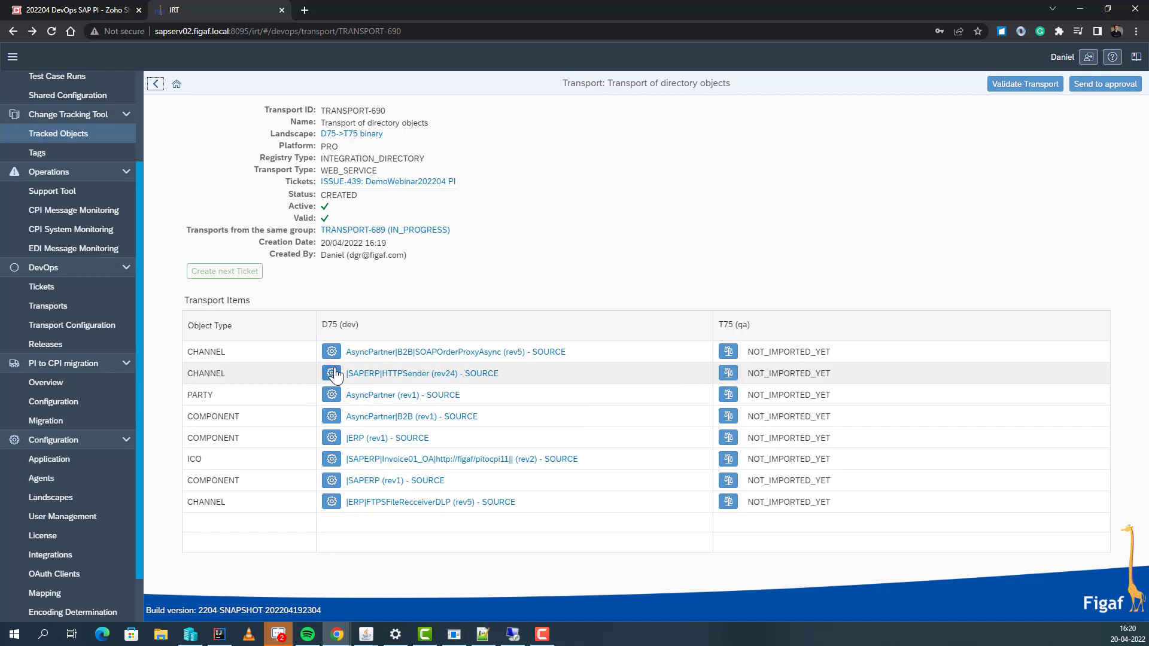
Set the T75 service name of the AsyncPartner|B2B component to B2BDemo4 in its transport configuration and save it
click(332, 418)
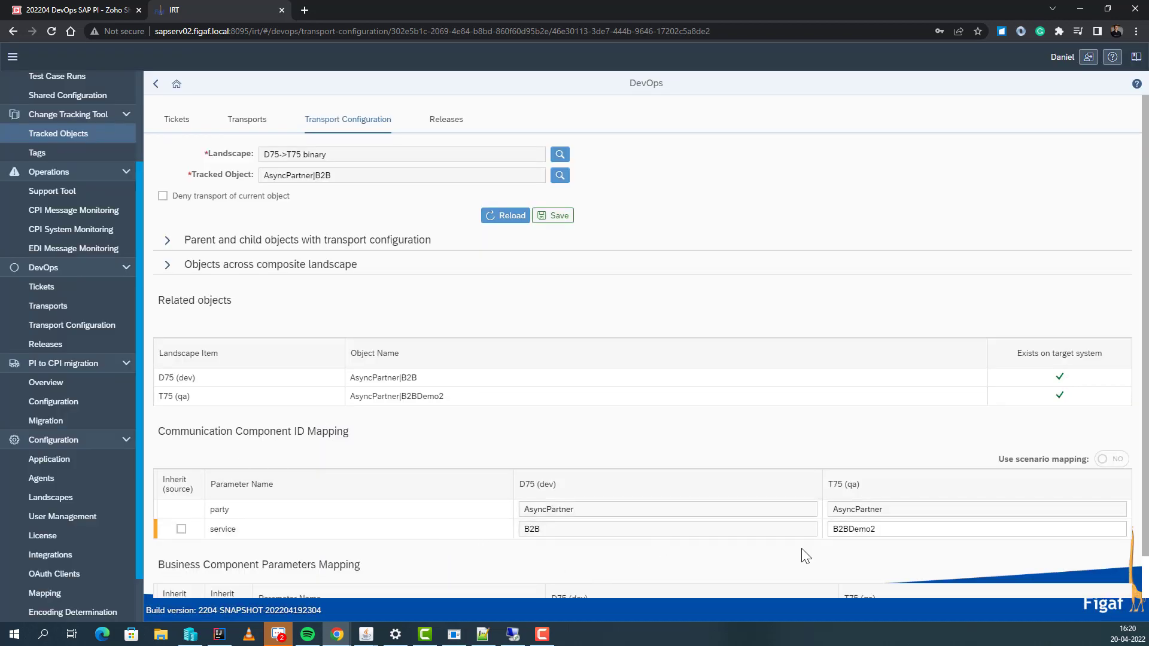
drag(881, 533, 869, 531)
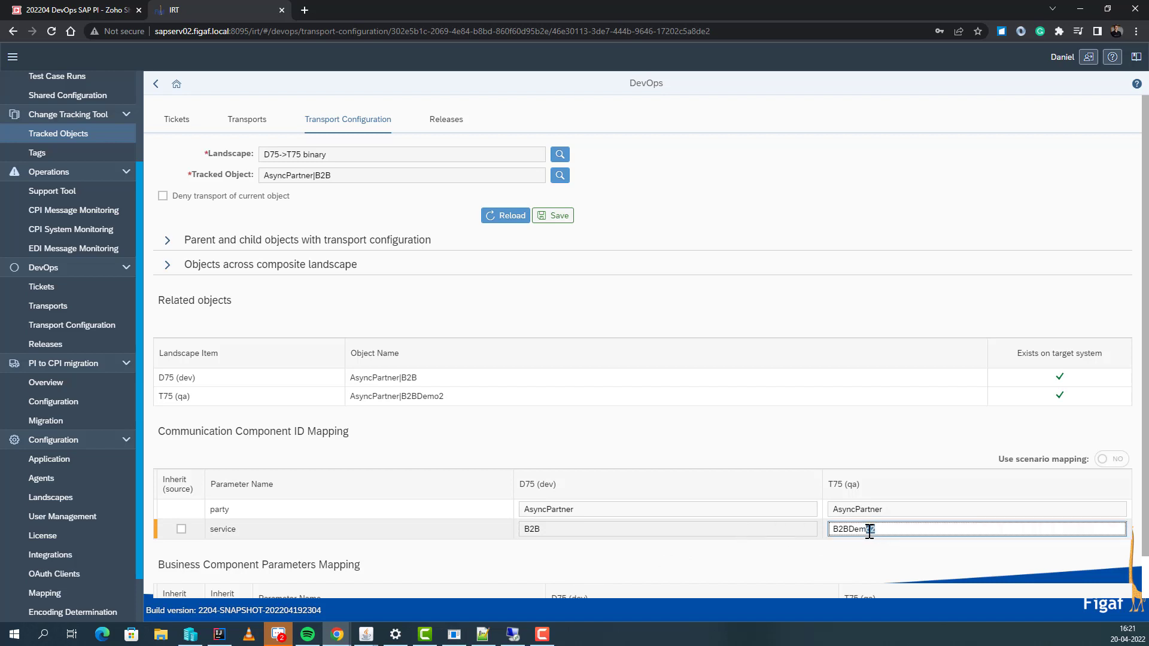
click(874, 532)
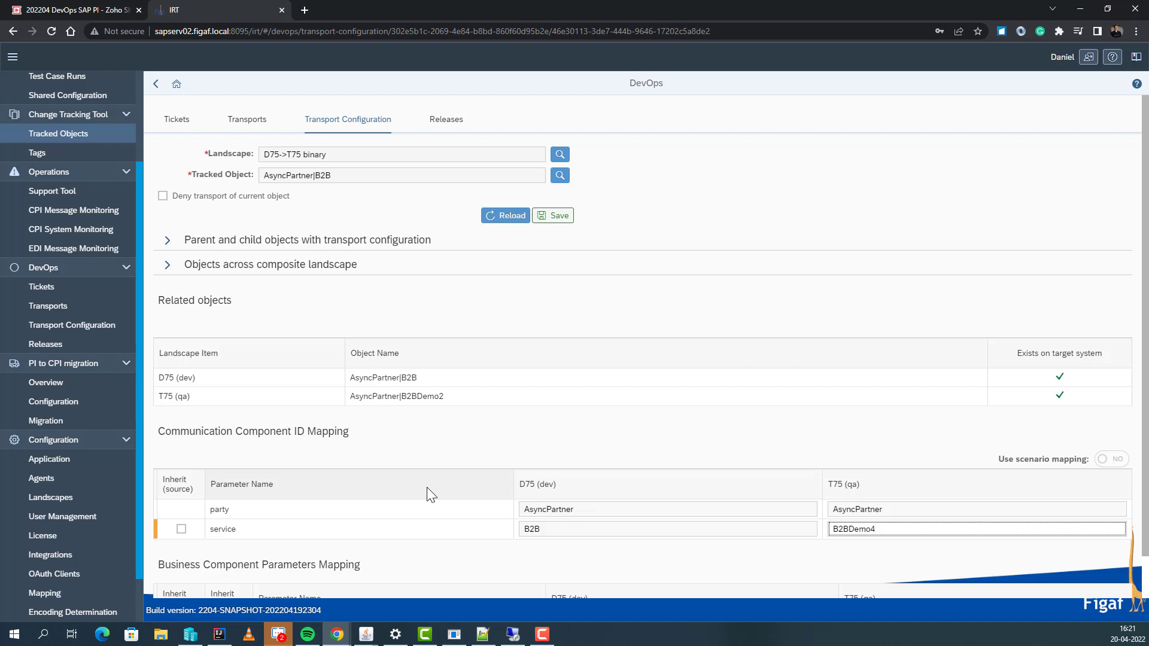
click(544, 216)
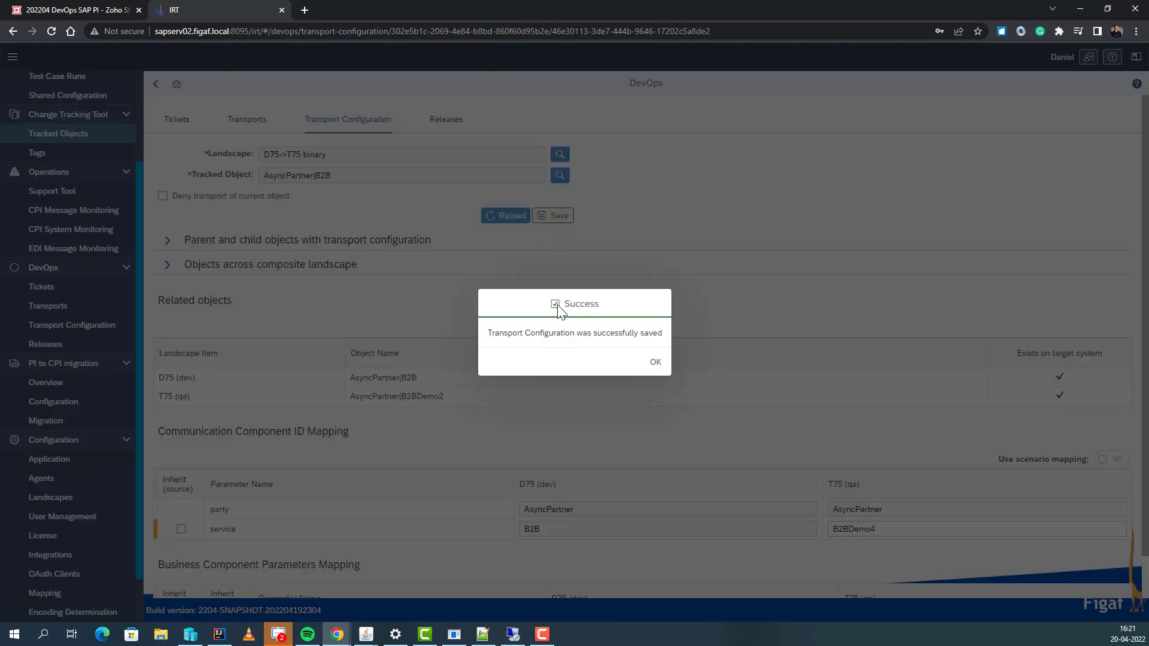
Open the transport configuration of the AsyncPartner|B2B|SOAPOrderProxyAsync channel and filter its adapter specific attributes to all changed items
click(655, 362)
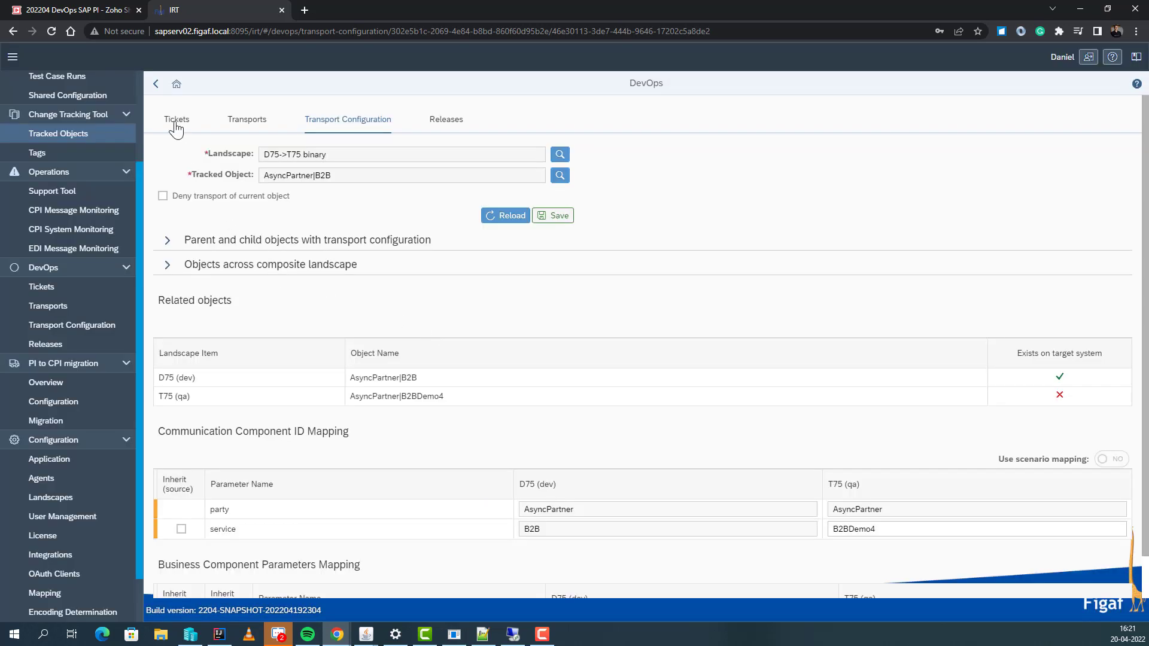
click(155, 84)
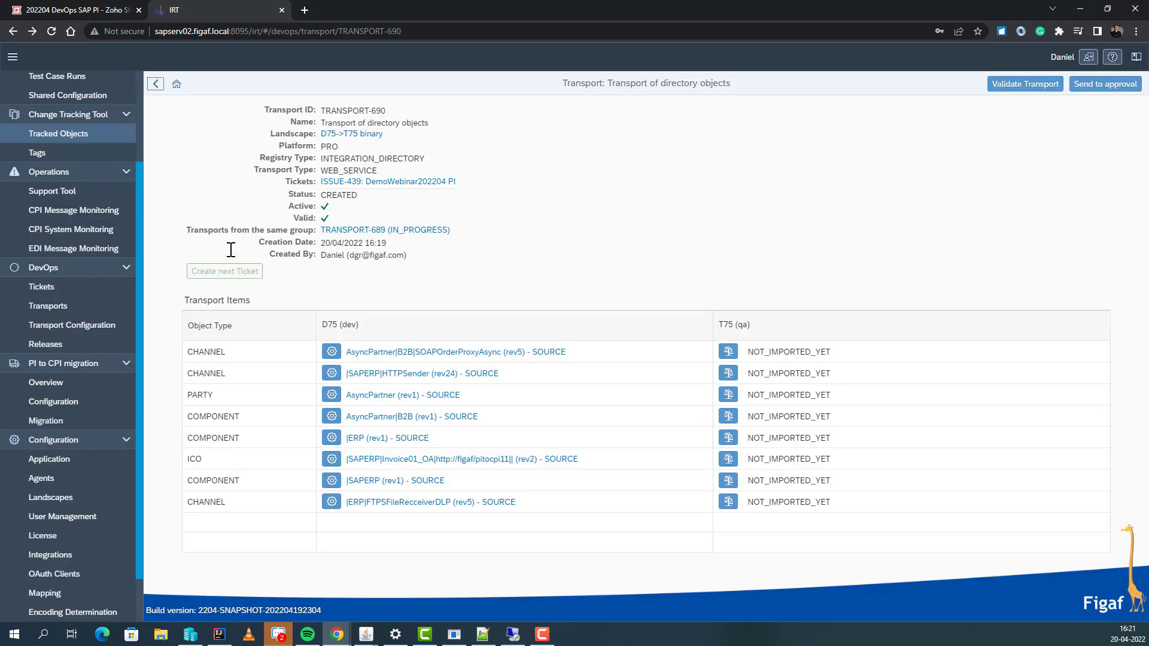
click(334, 347)
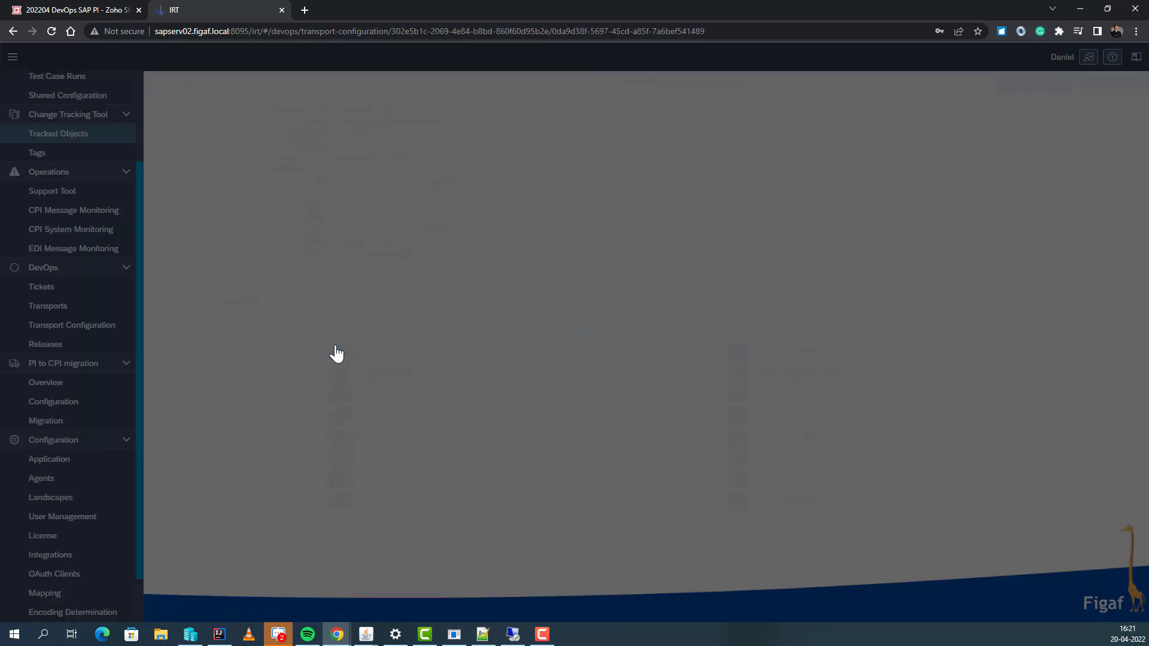
scroll(318, 372, down, 2)
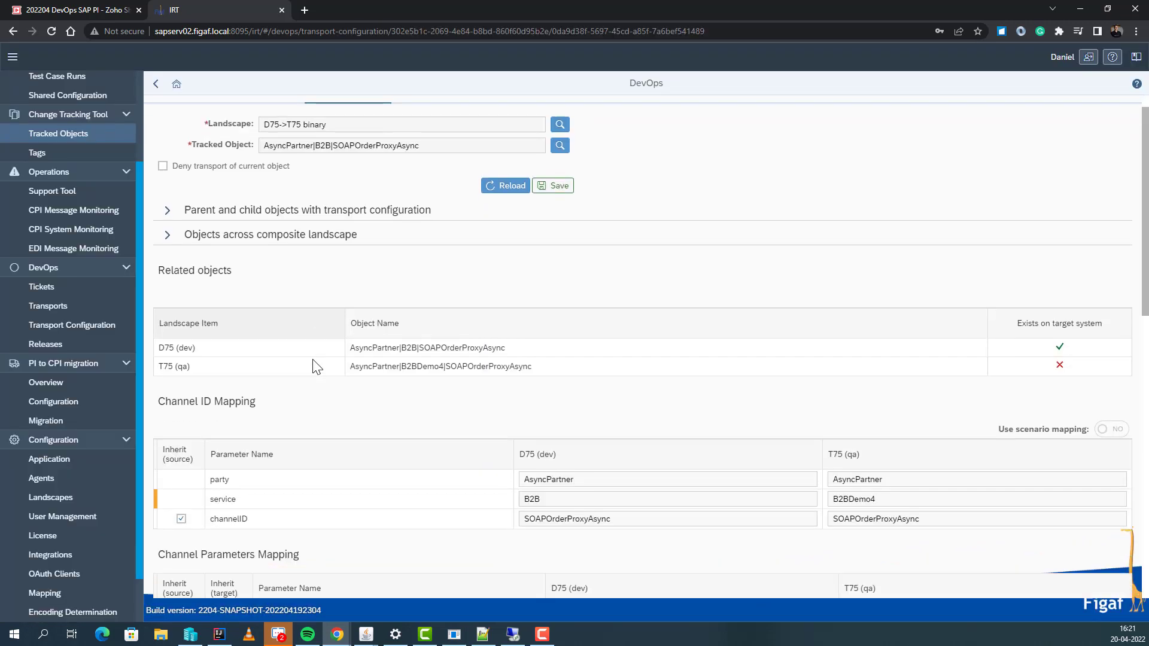
scroll(319, 372, down, 3)
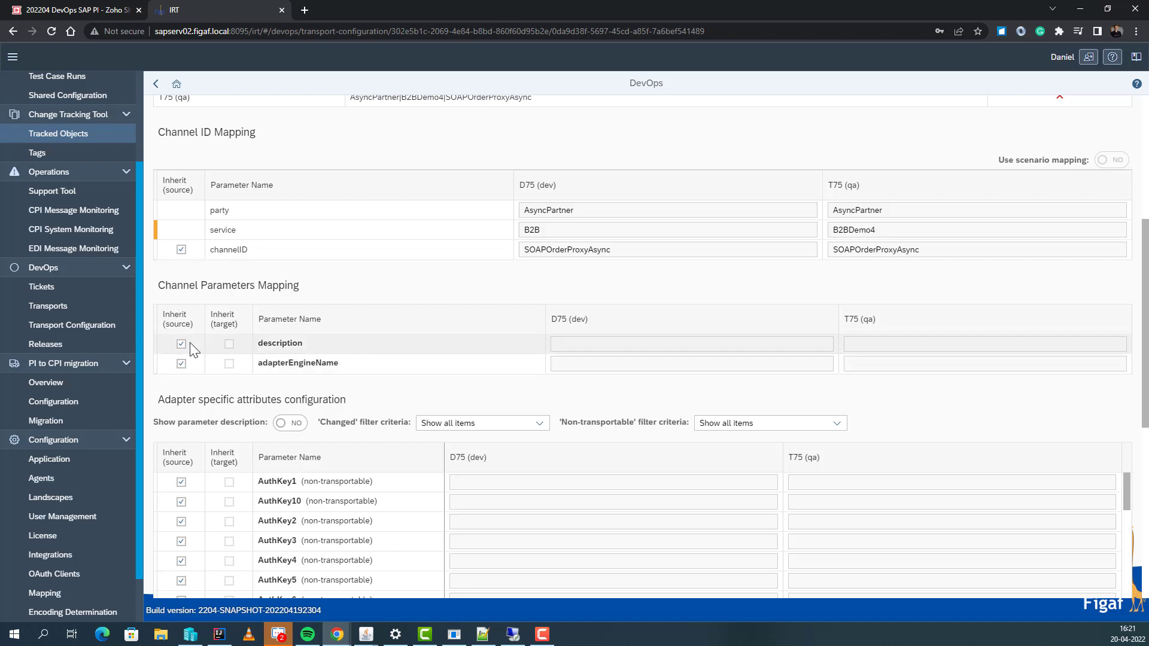
scroll(265, 345, down, 1)
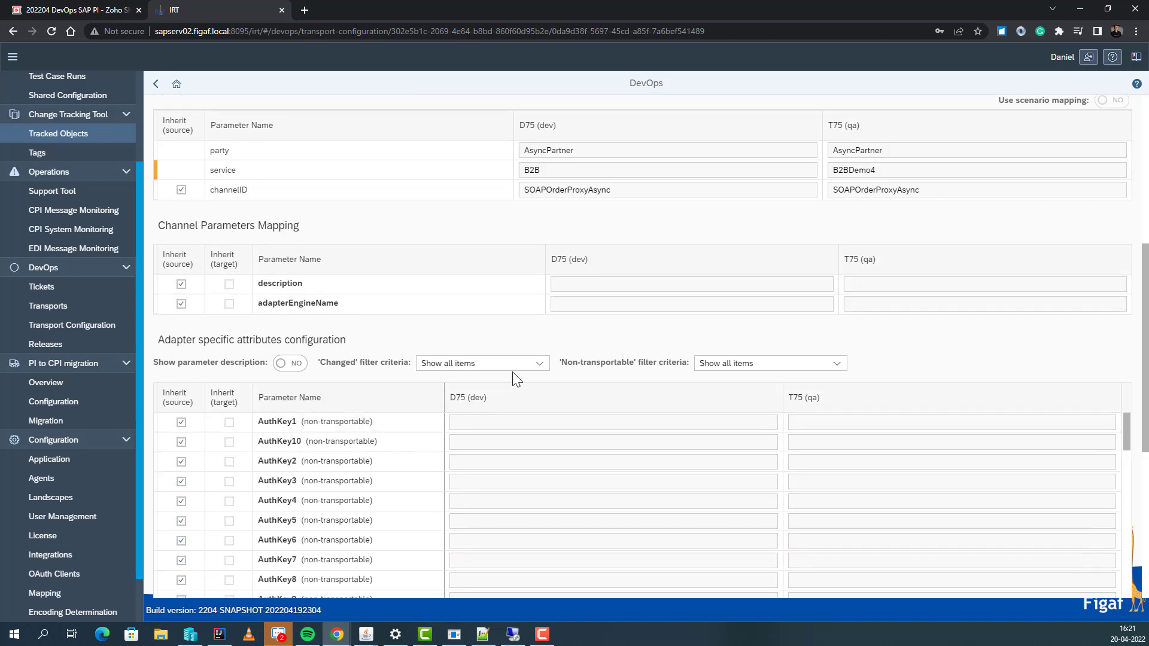
click(781, 364)
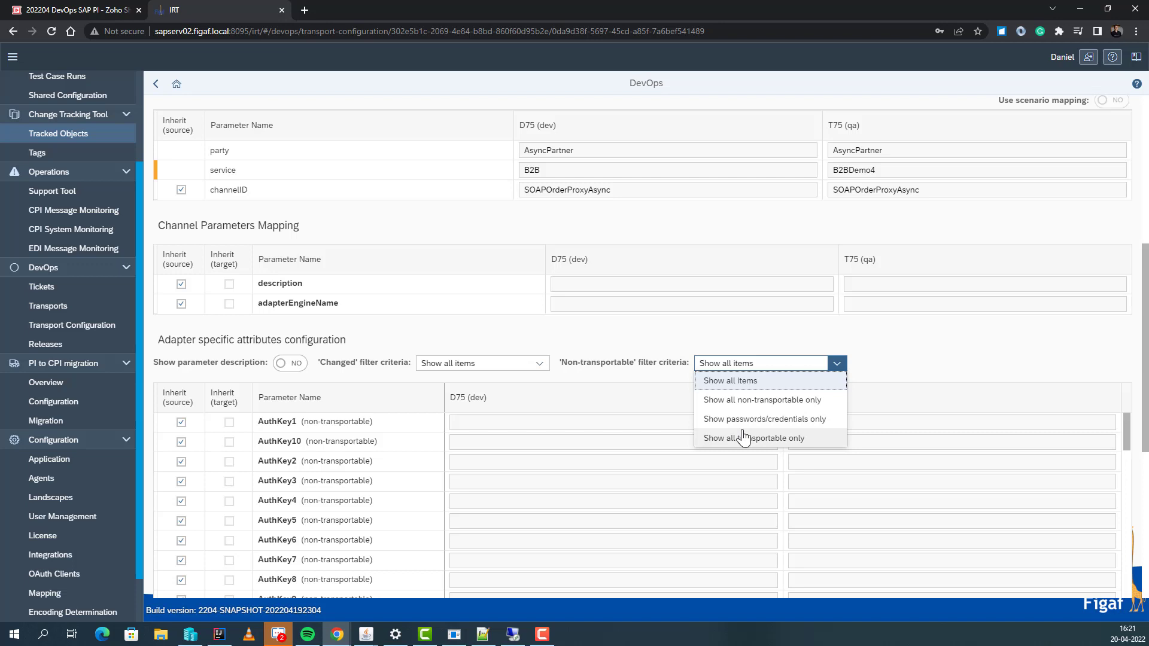
click(534, 365)
click(516, 399)
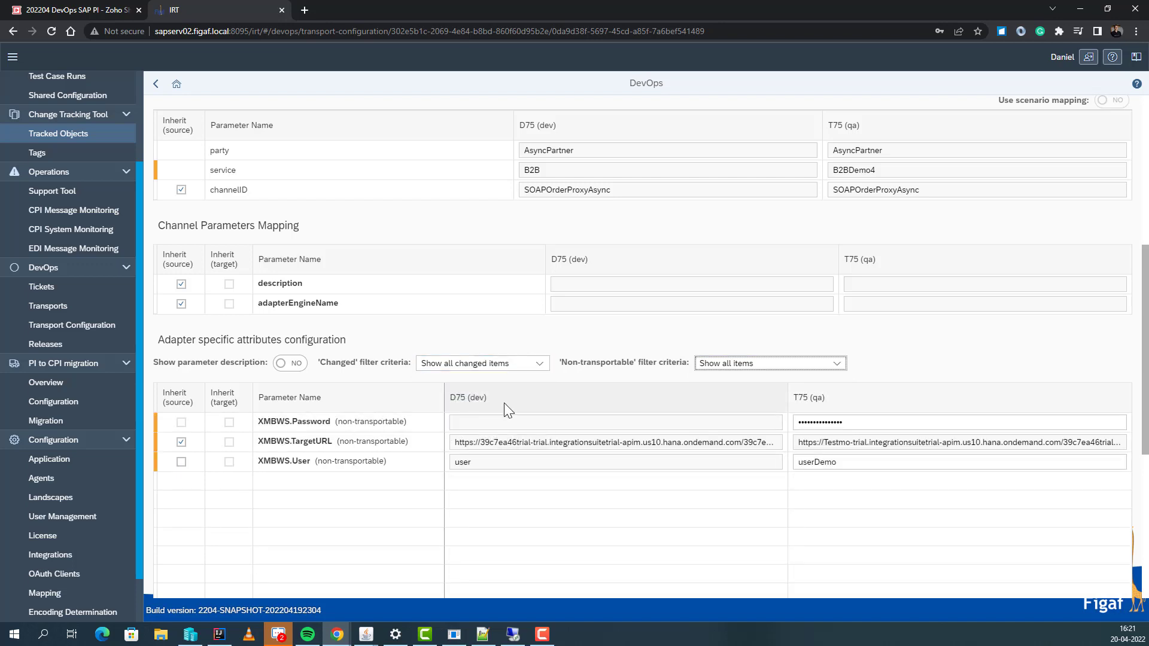
Set the T75 value of the channel's XMBWS.User attribute to userDemo2
click(855, 425)
click(852, 463)
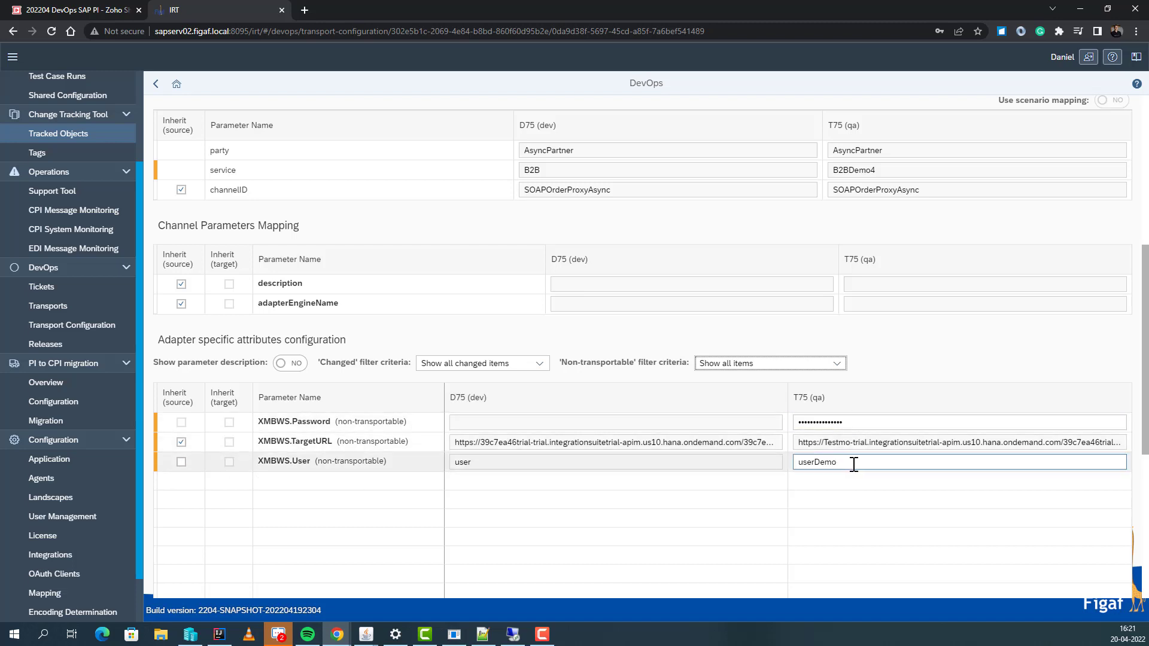
click(854, 465)
text(2)
click(830, 452)
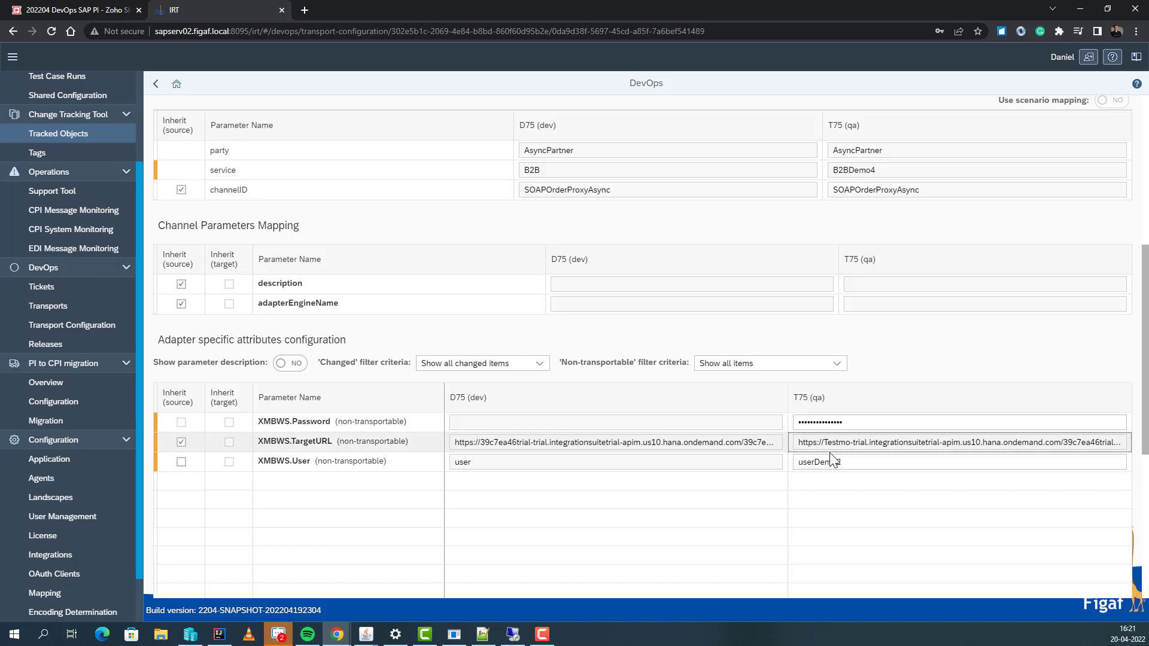
click(834, 462)
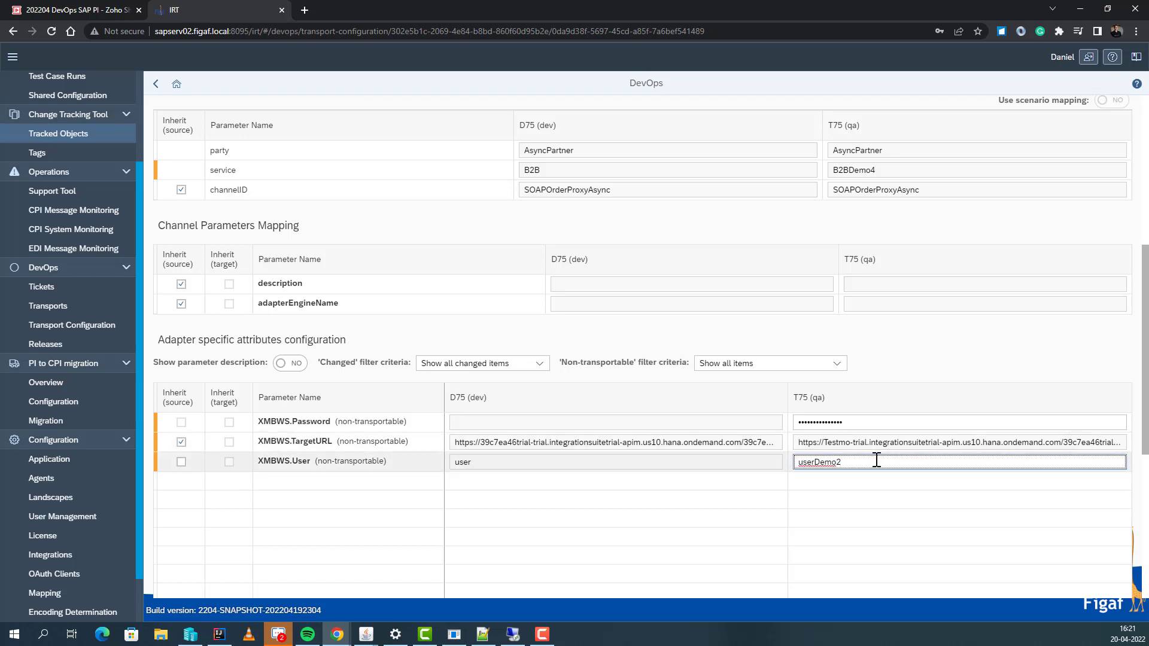
Compare the channel's D75 and T75 XMBWS.TargetURL values, save its transport configuration and return to the directory objects transport
drag(824, 443, 937, 443)
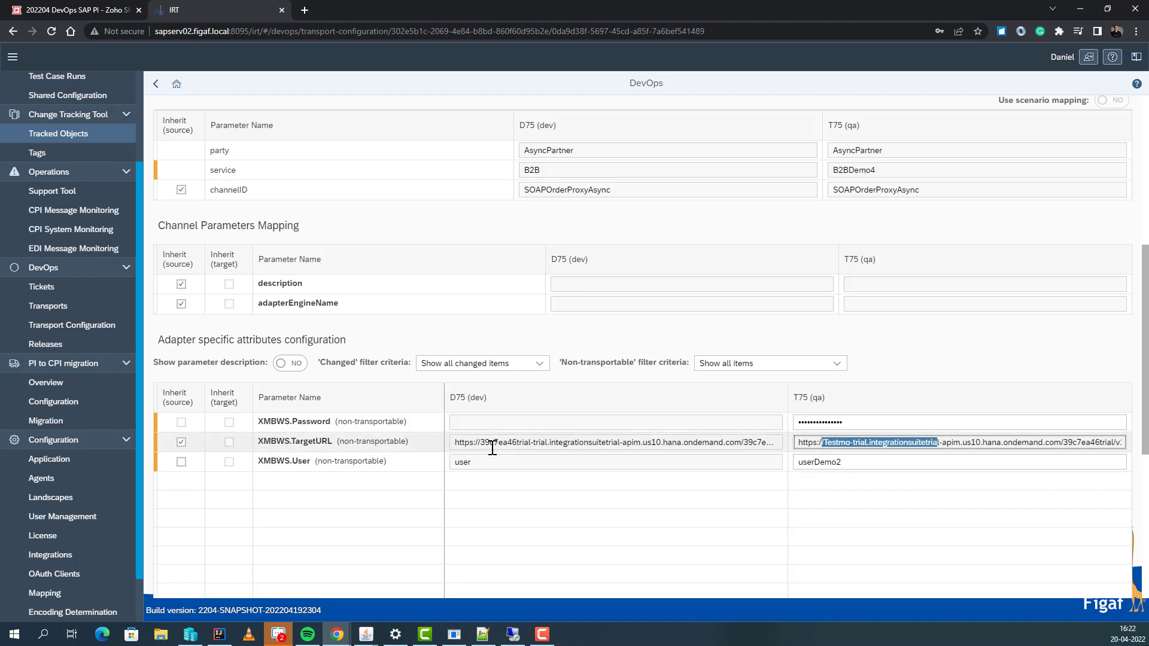
drag(490, 443, 693, 441)
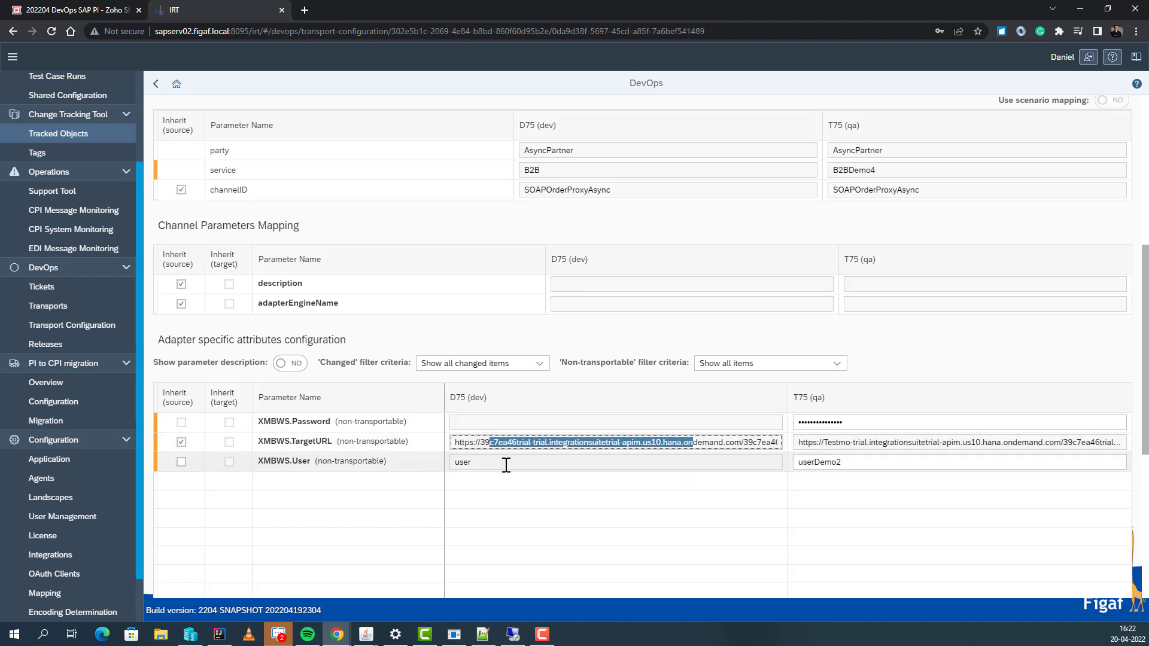
scroll(412, 422, up, 6)
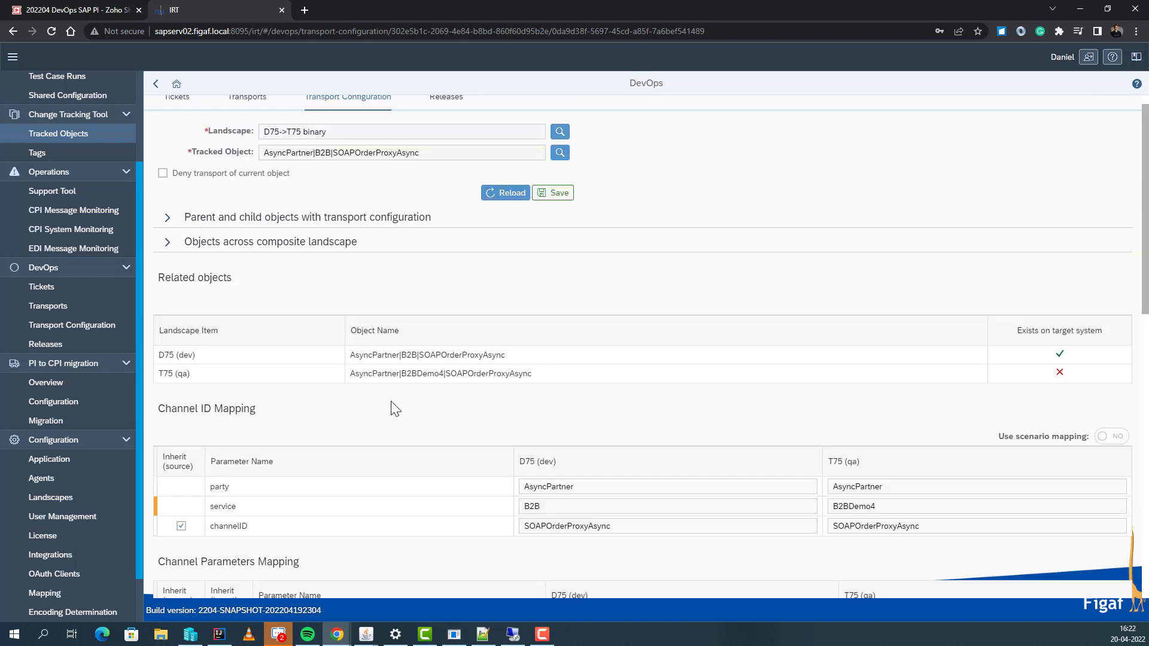
click(565, 214)
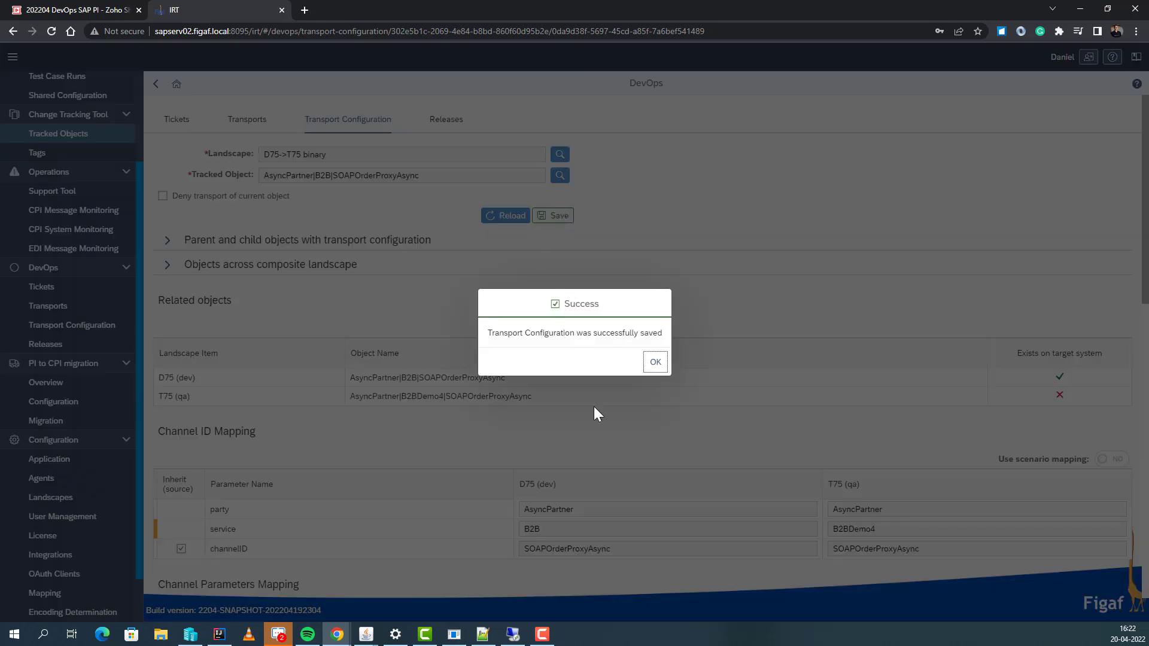
click(655, 362)
click(156, 84)
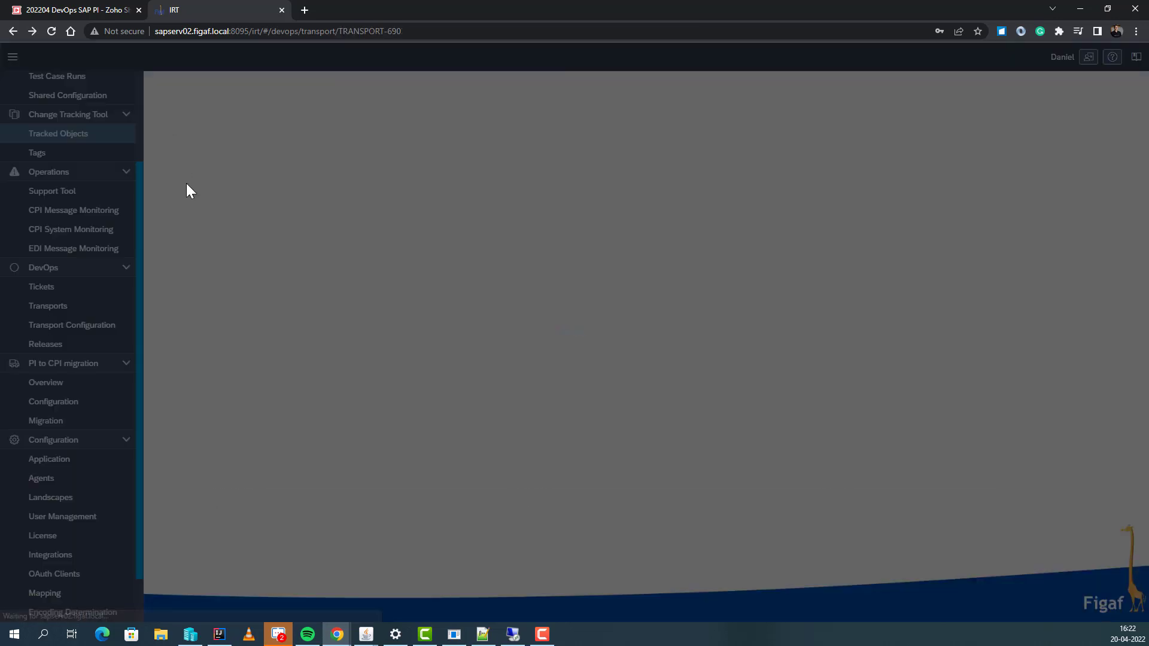
Examine the D75->T75 binary landscape's approval settings, successors, replacement strategy parameters and deny/allow criteria, and return to the directory objects transport
right_click(372, 139)
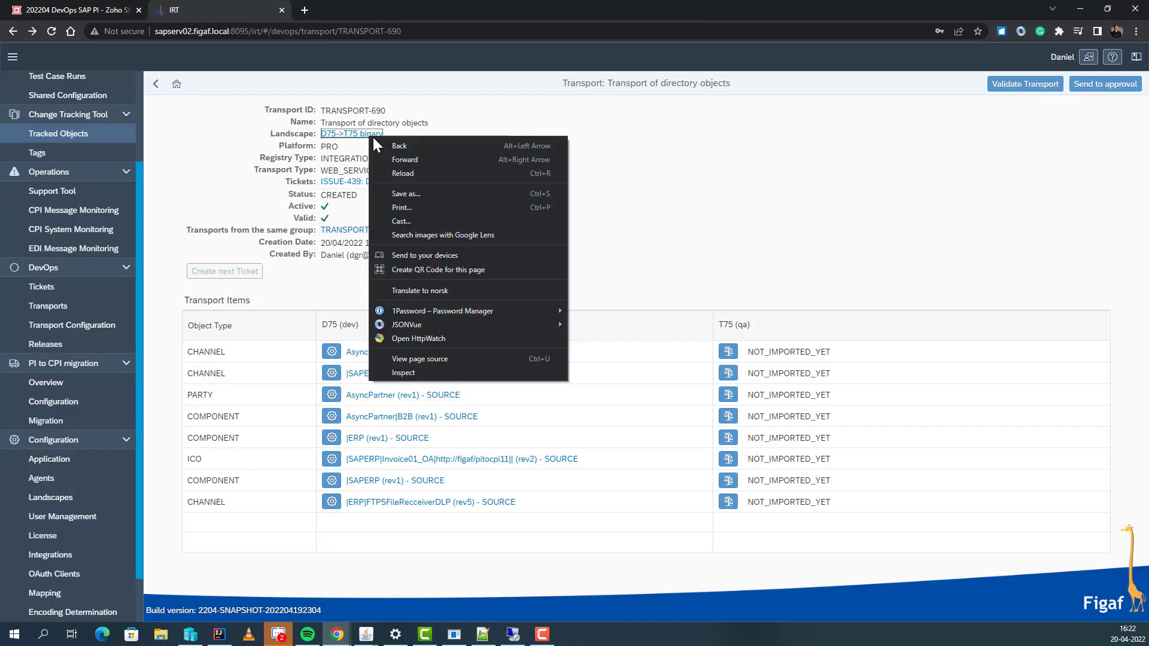
click(356, 135)
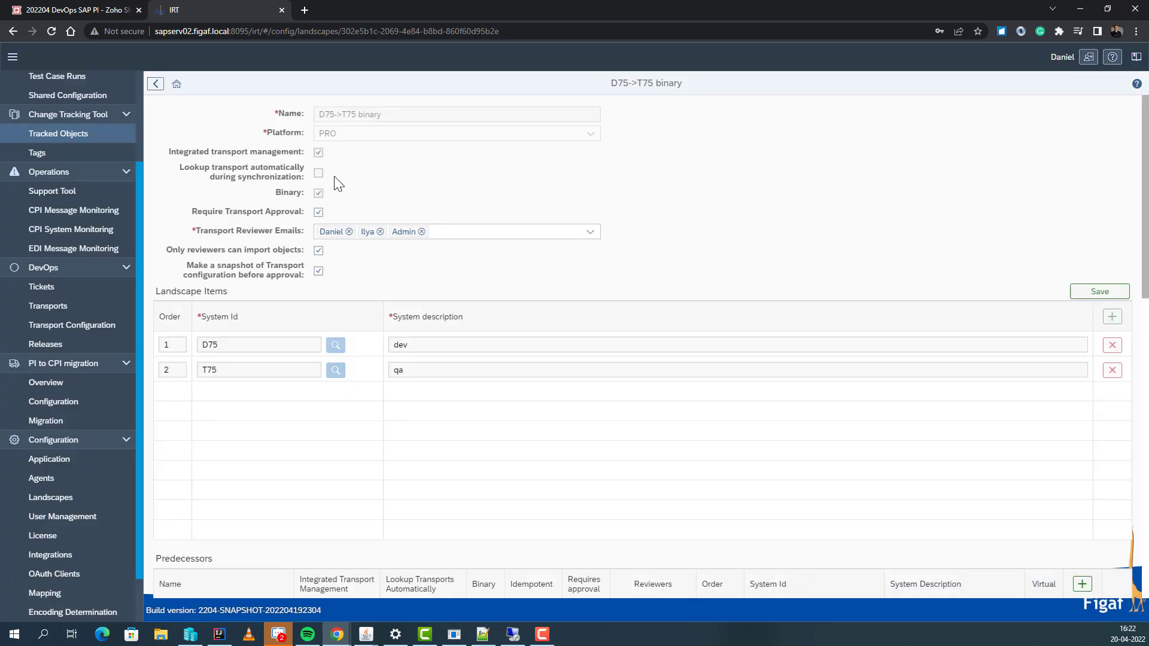
scroll(269, 392, down, 1)
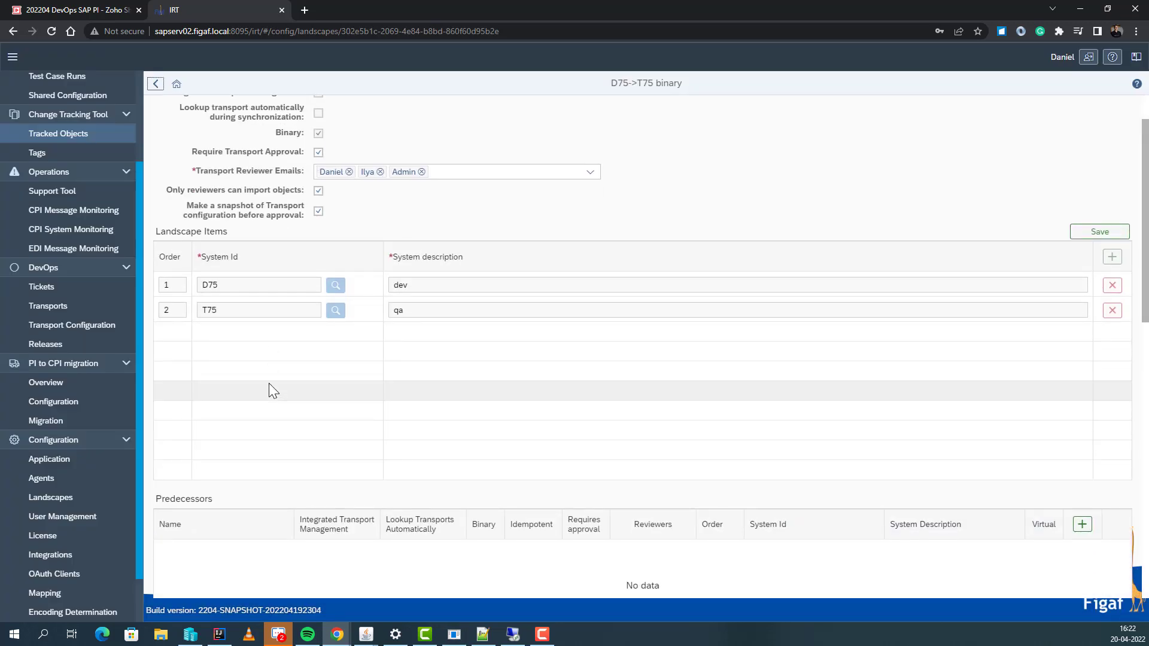
scroll(268, 390, down, 1)
scroll(298, 291, up, 2)
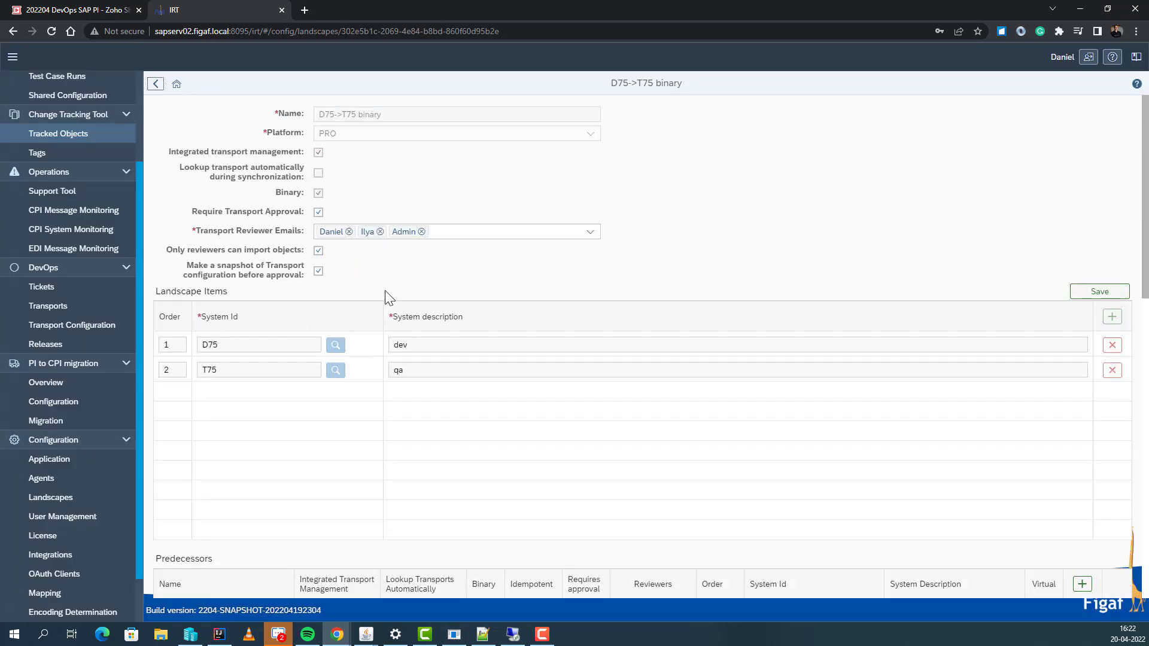
scroll(381, 361, down, 2)
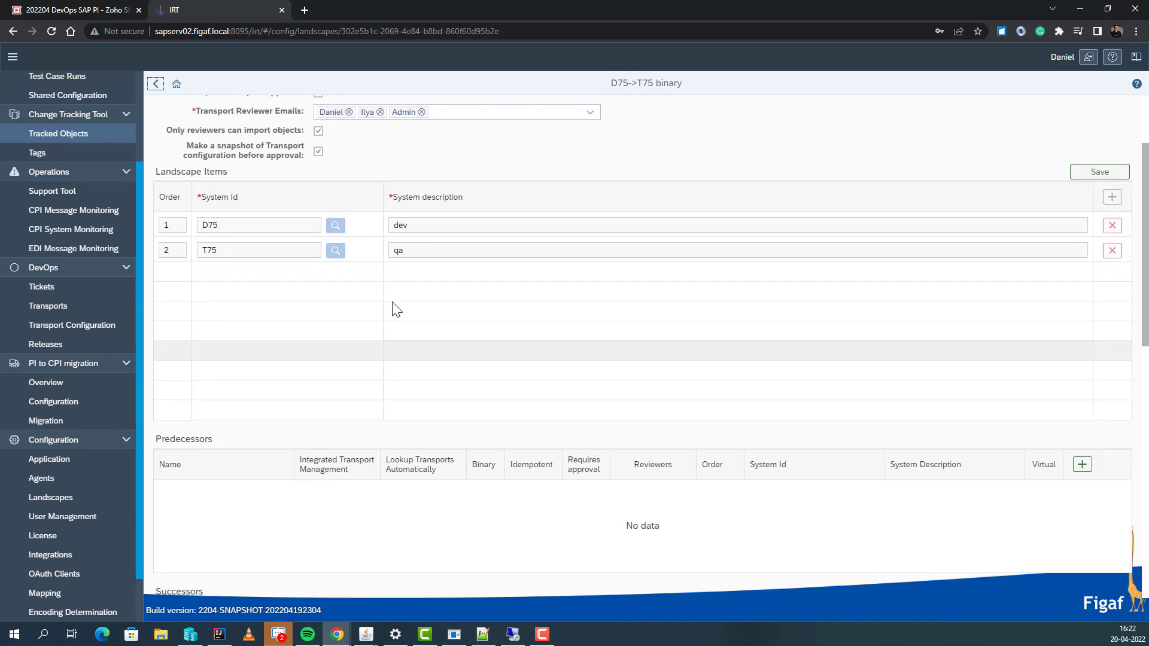
scroll(397, 314, down, 5)
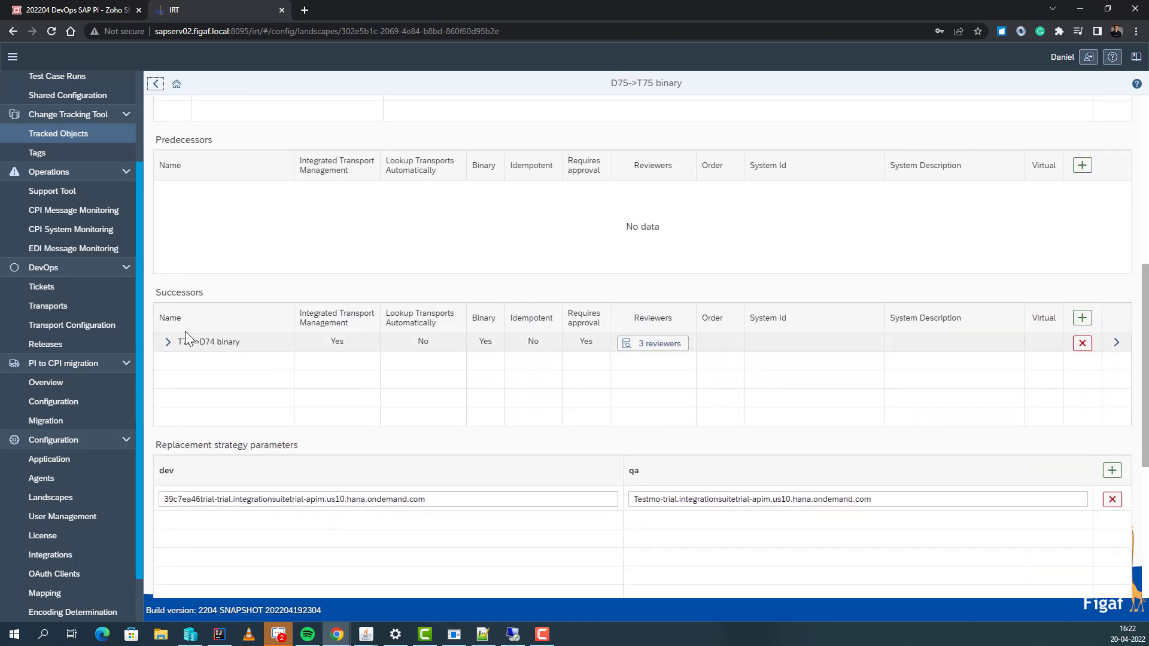
scroll(174, 353, down, 4)
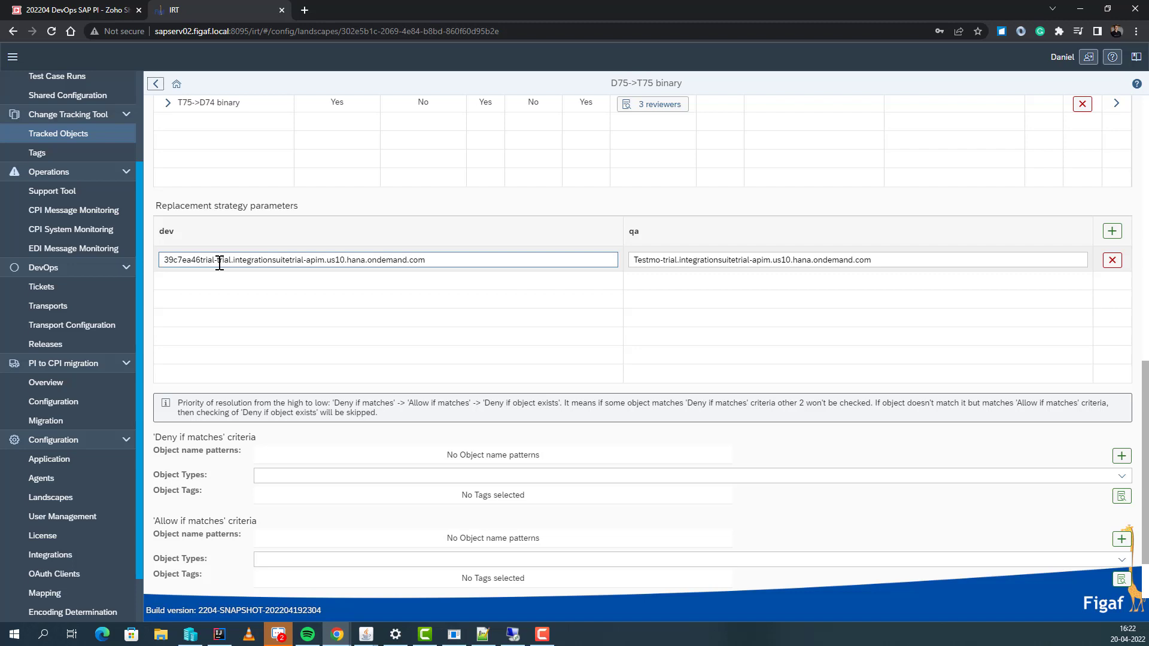
scroll(219, 264, down, 2)
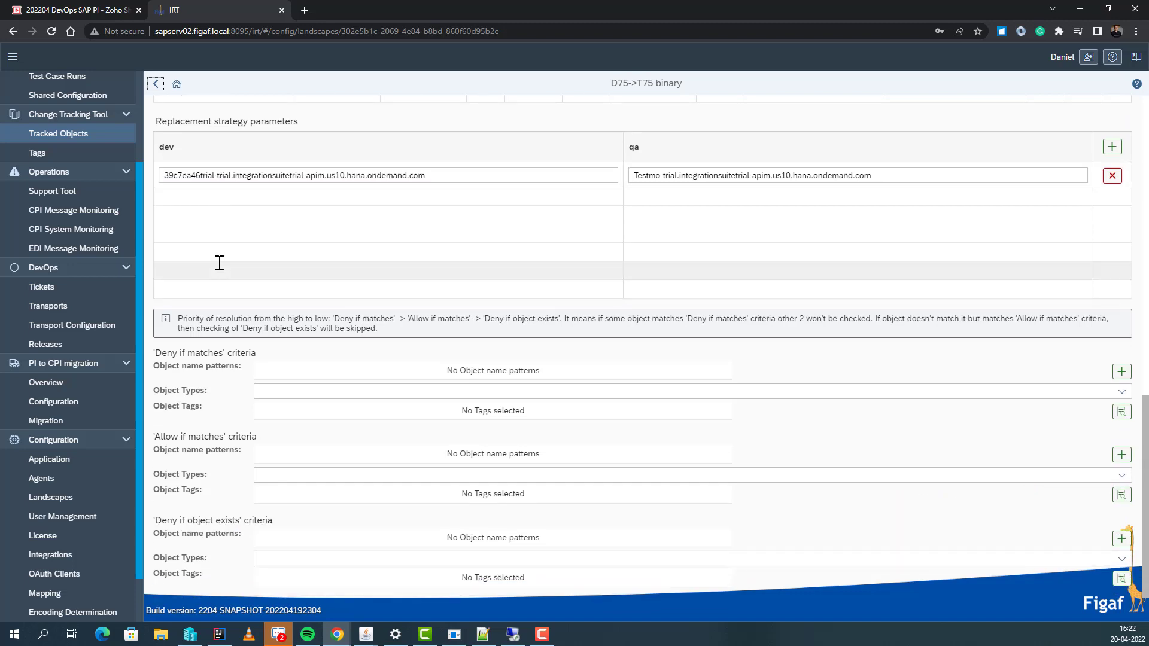
scroll(219, 263, up, 5)
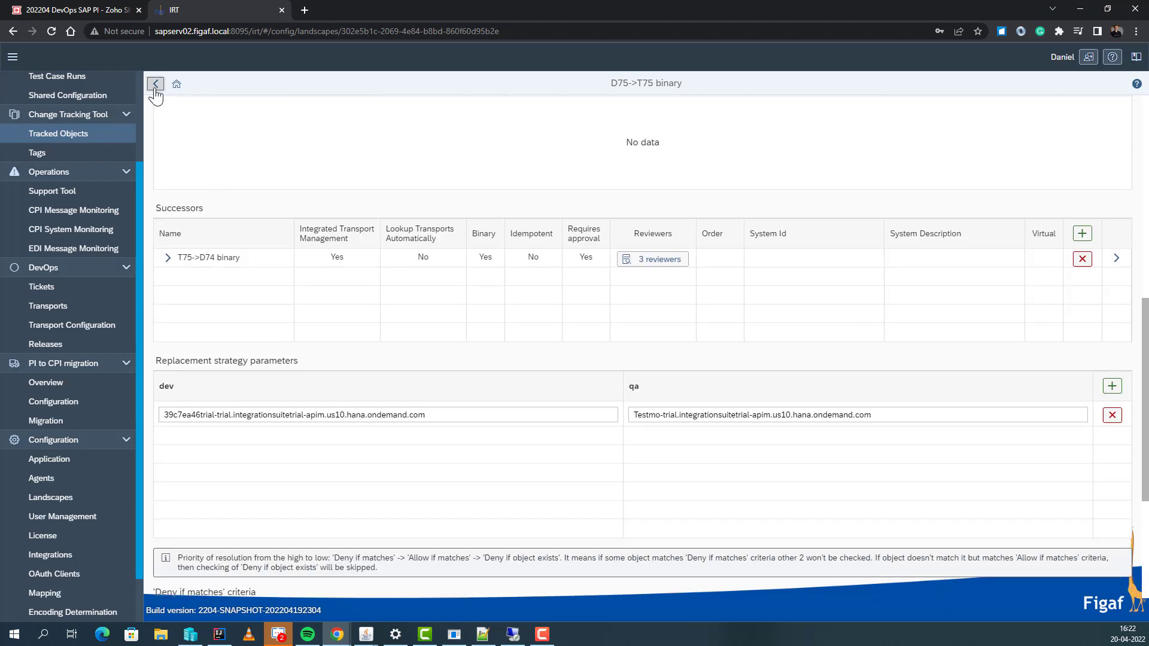
click(155, 86)
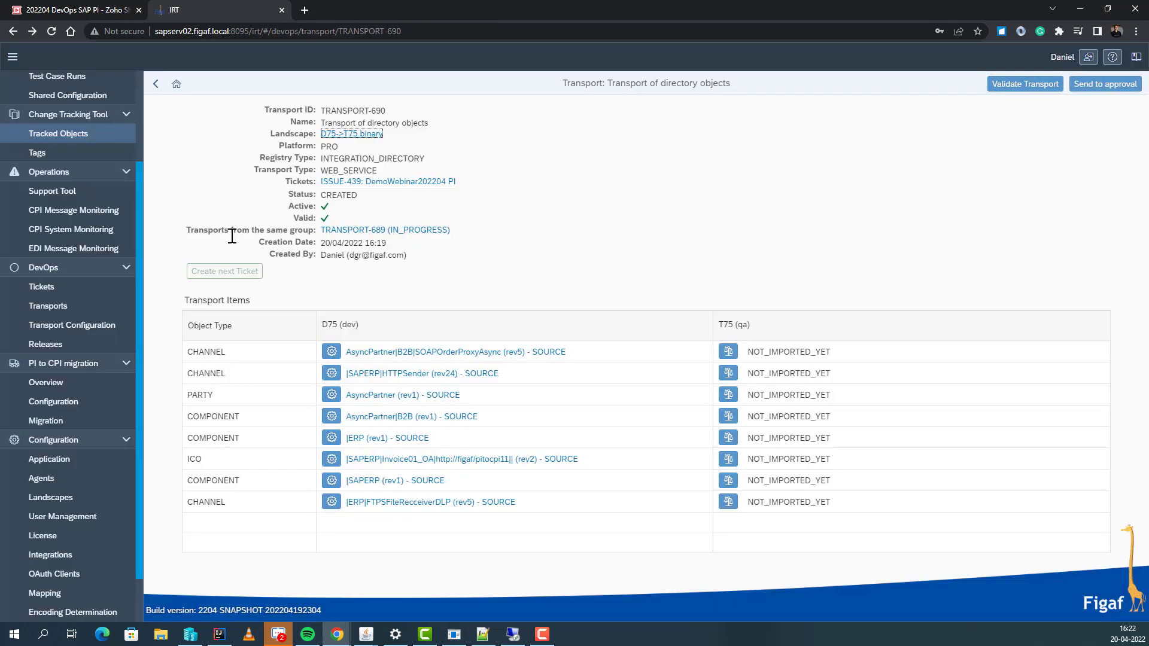
Send the directory objects transport to approval and approve it without a comment
click(1104, 85)
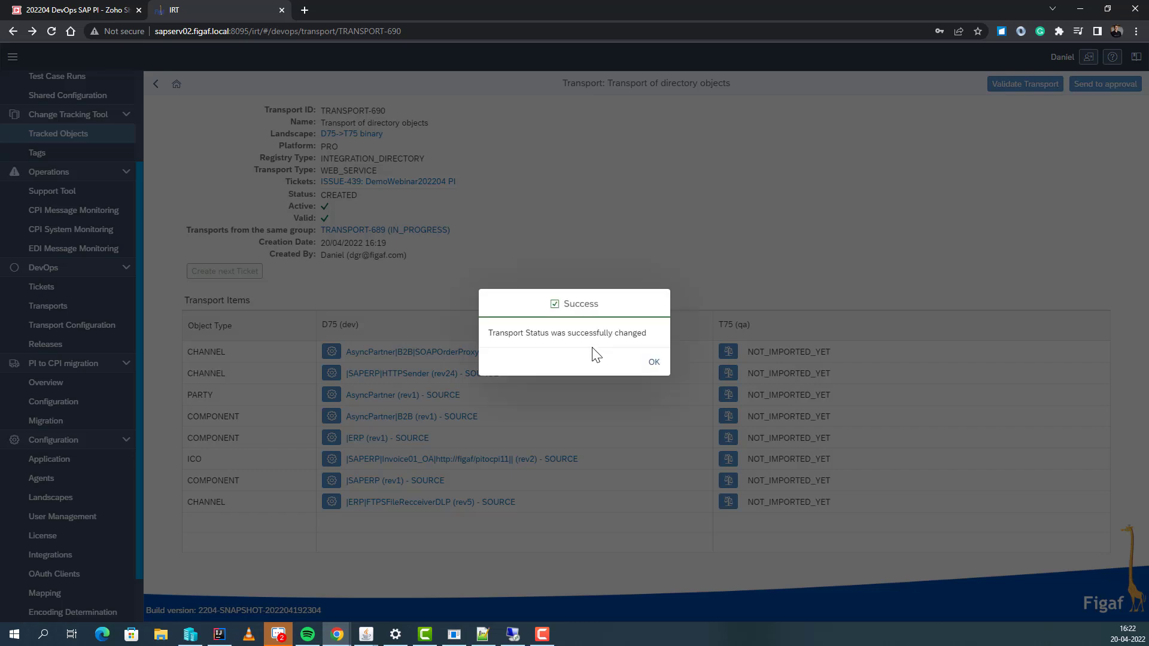
click(654, 362)
click(1076, 85)
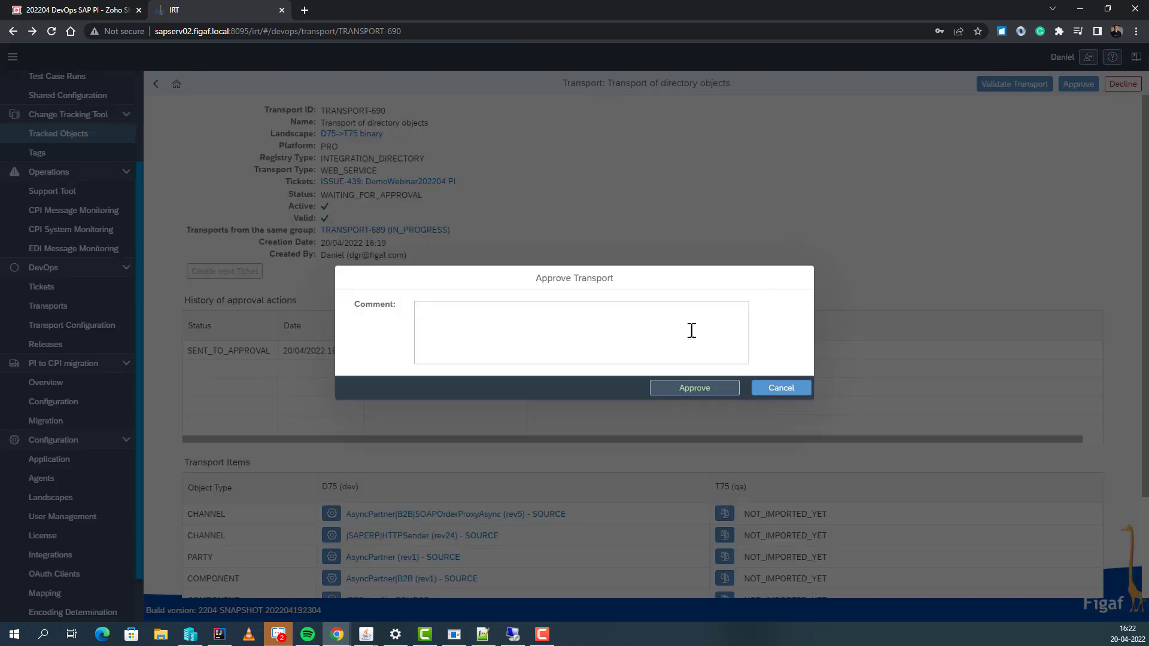
click(683, 389)
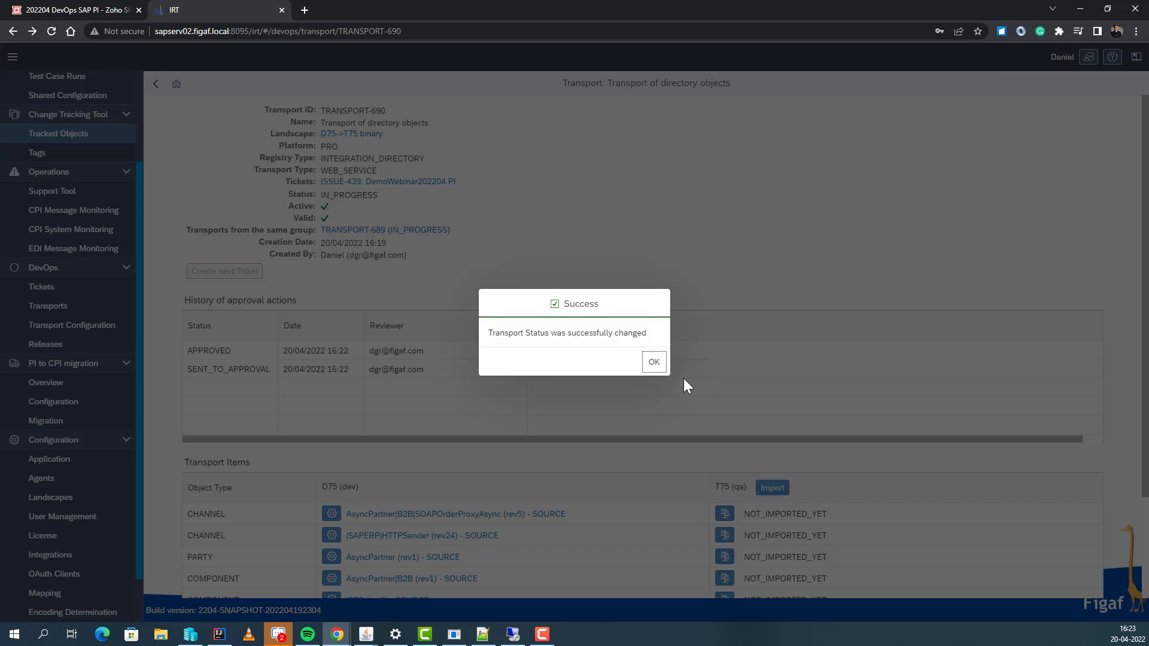
click(655, 370)
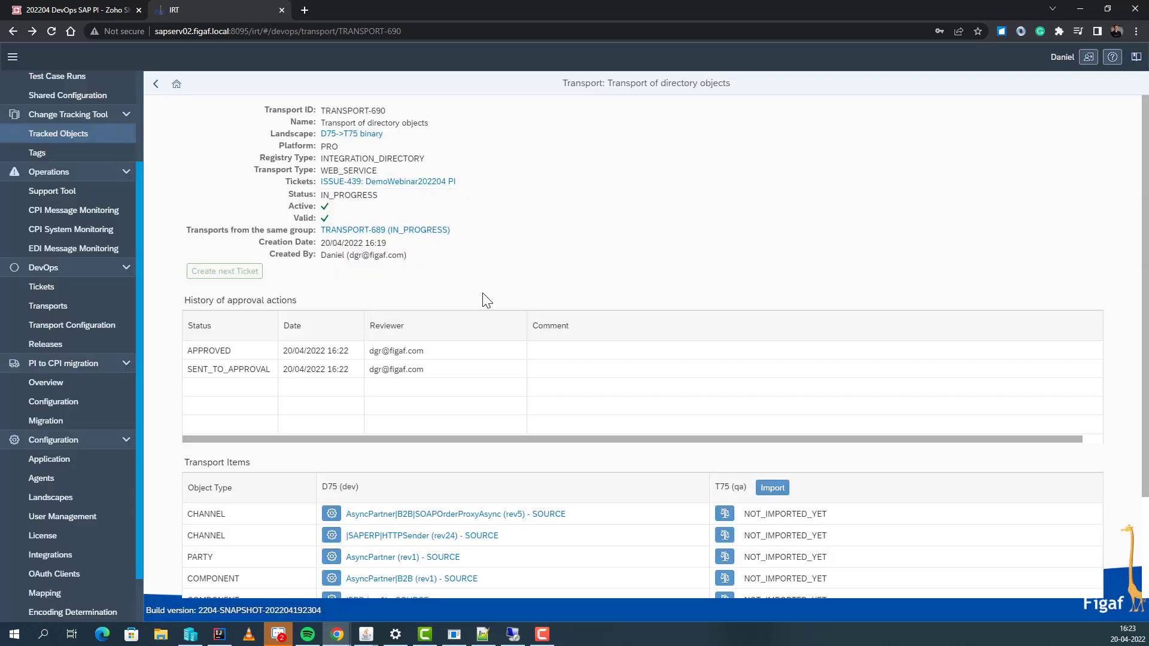
Open the related MIGRATION 1.0 of figaf.com objects transport and start its import into T75
click(422, 232)
click(767, 499)
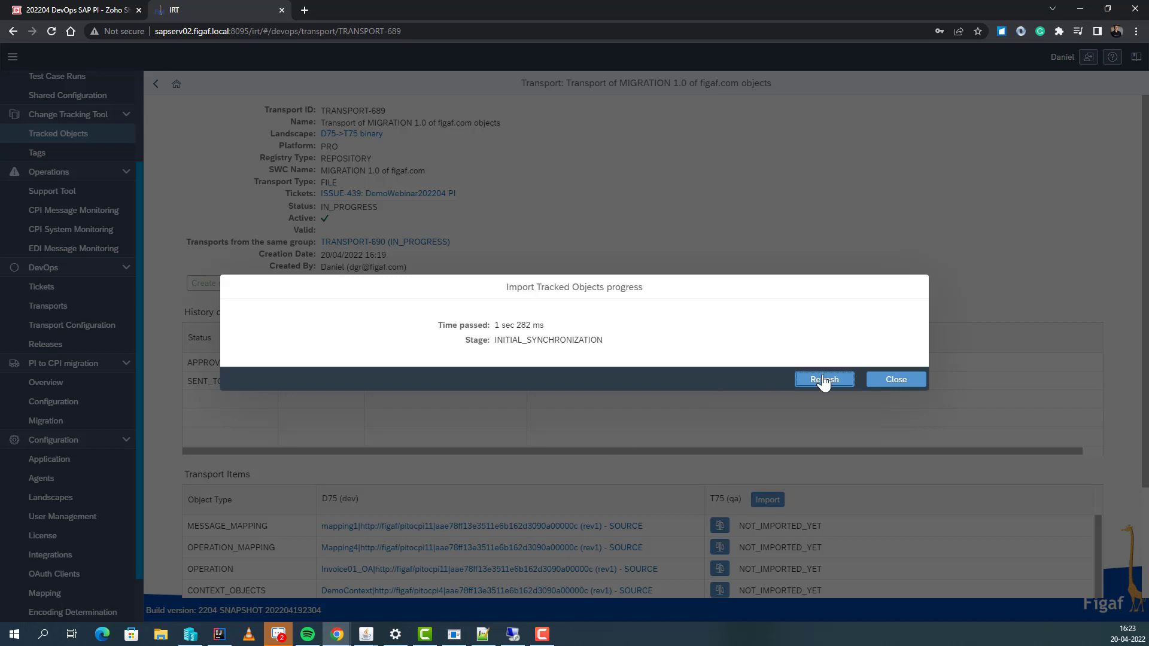
click(876, 376)
Open the related directory objects transport, import it into T75, and refresh the import progress before closing it
click(420, 241)
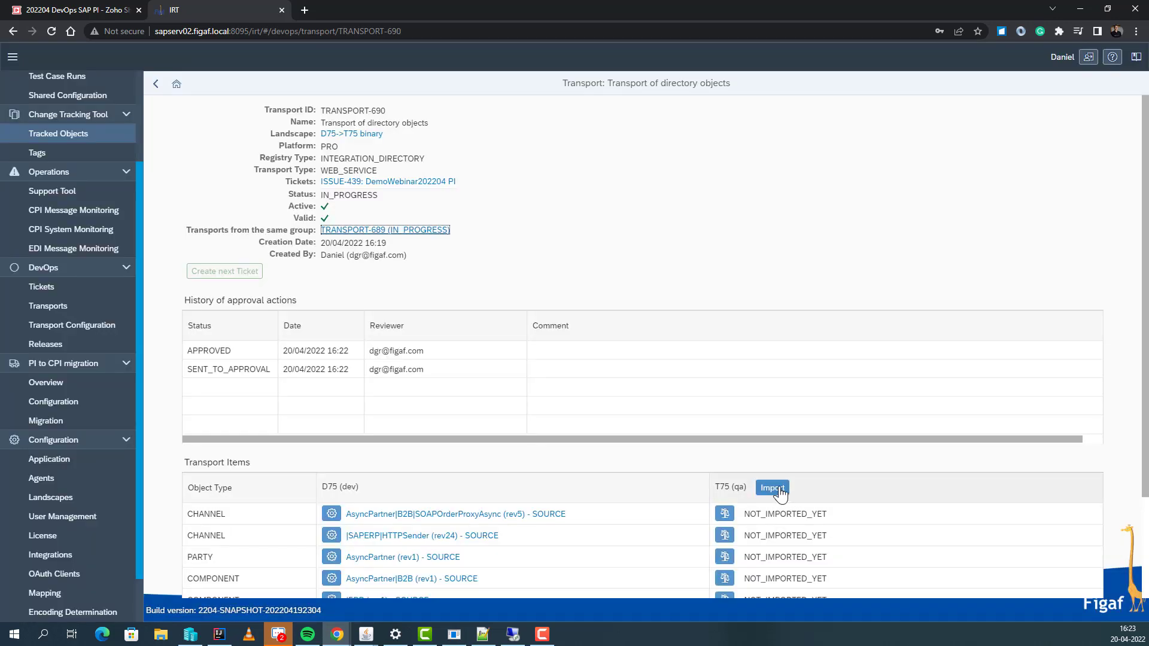
click(778, 489)
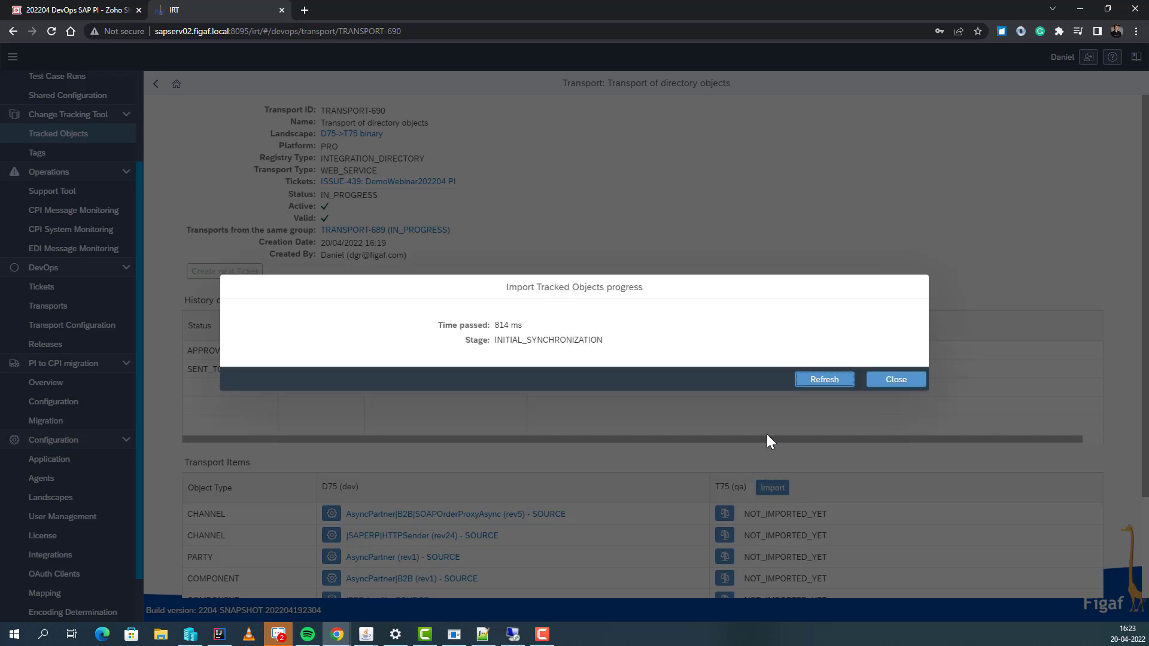
click(827, 383)
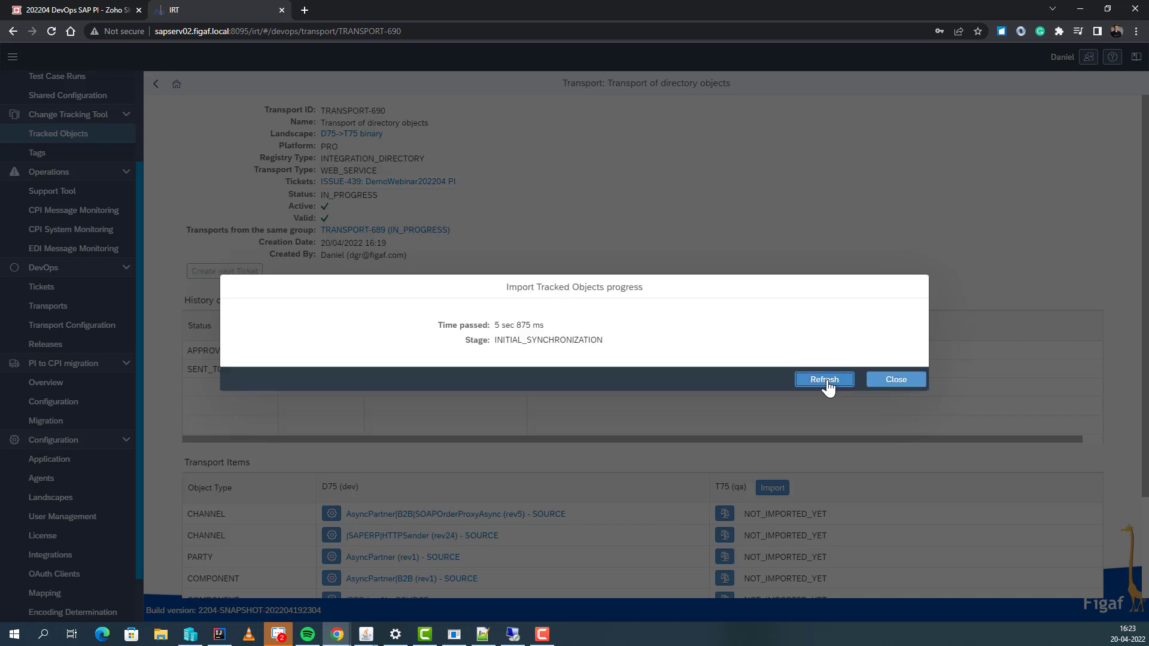
click(827, 383)
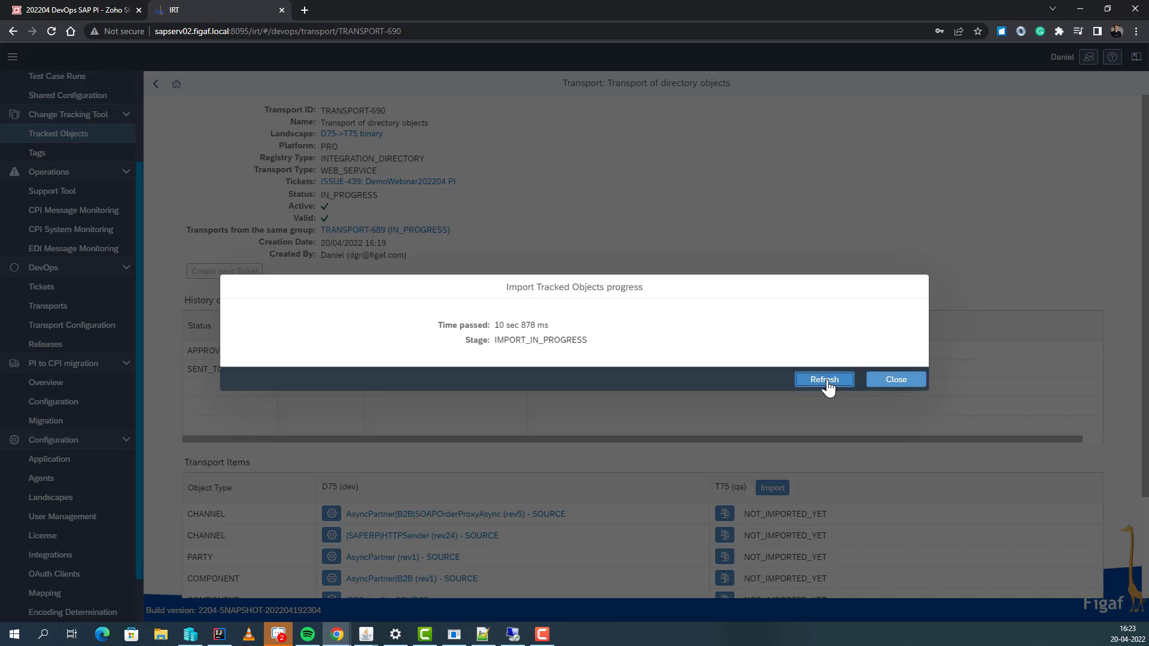
click(828, 383)
click(828, 383)
click(825, 380)
click(887, 379)
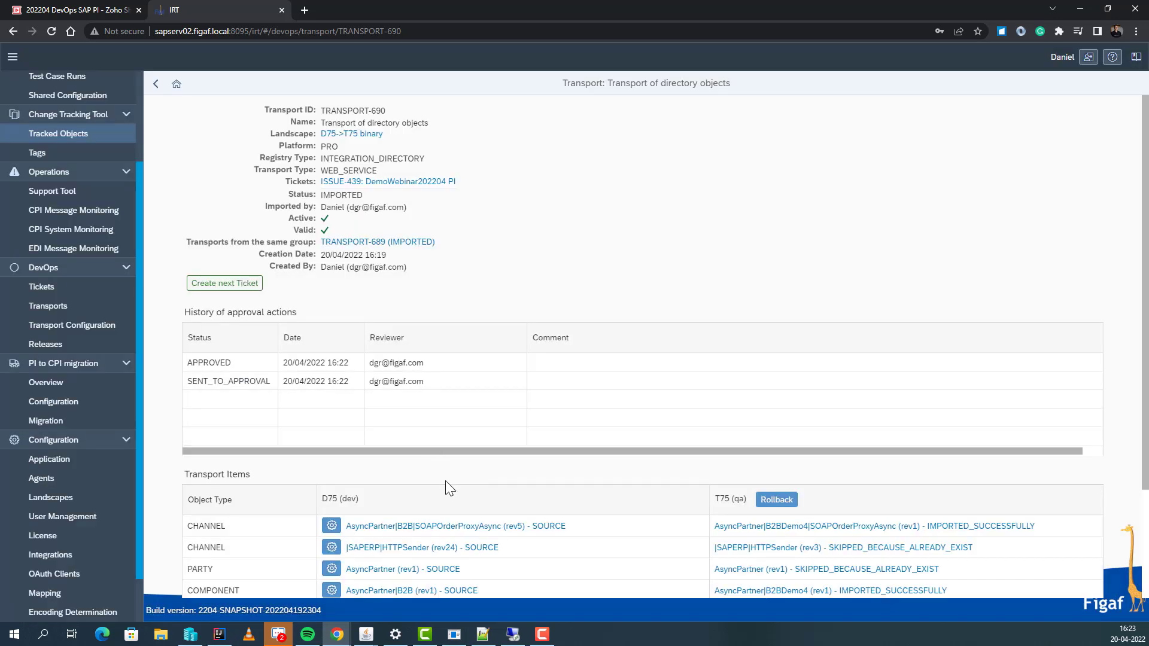
Review the directory transport's T75 item statuses, then view the form for creating the next ticket and cancel it
scroll(546, 537, down, 2)
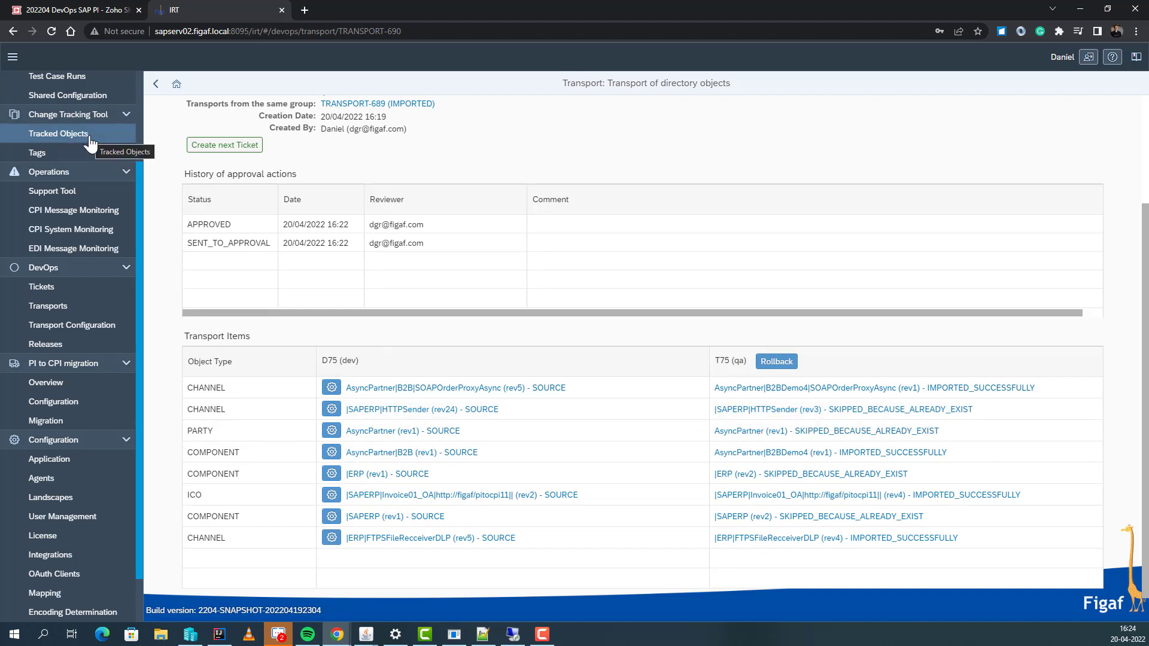
scroll(628, 342, up, 3)
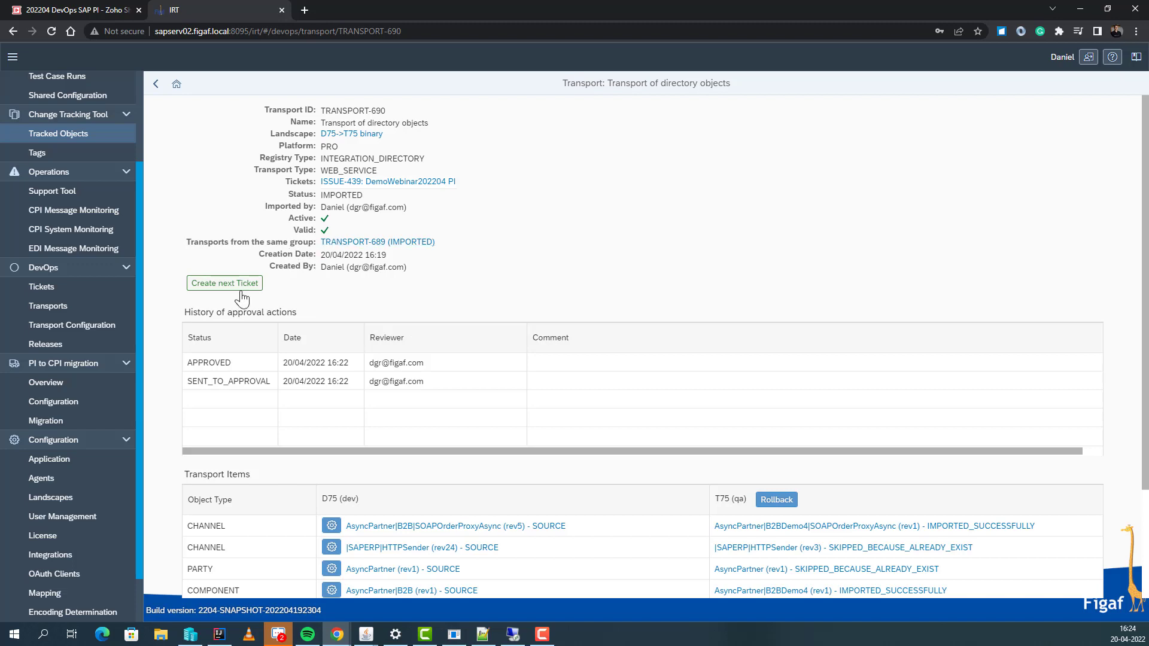
click(220, 286)
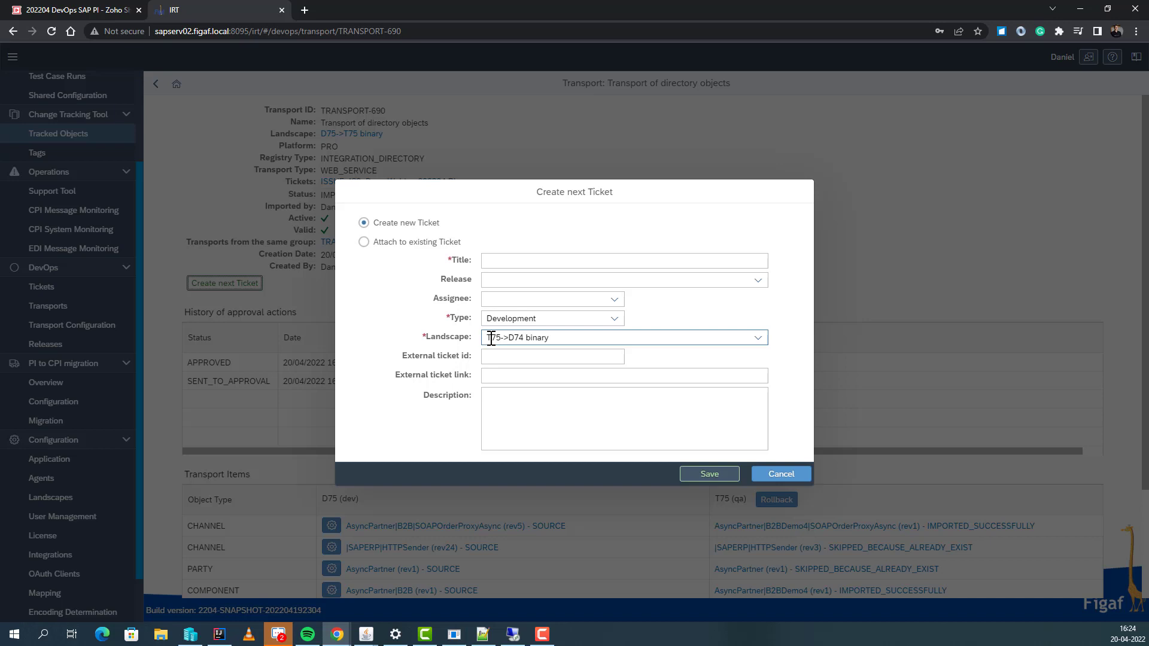
click(784, 477)
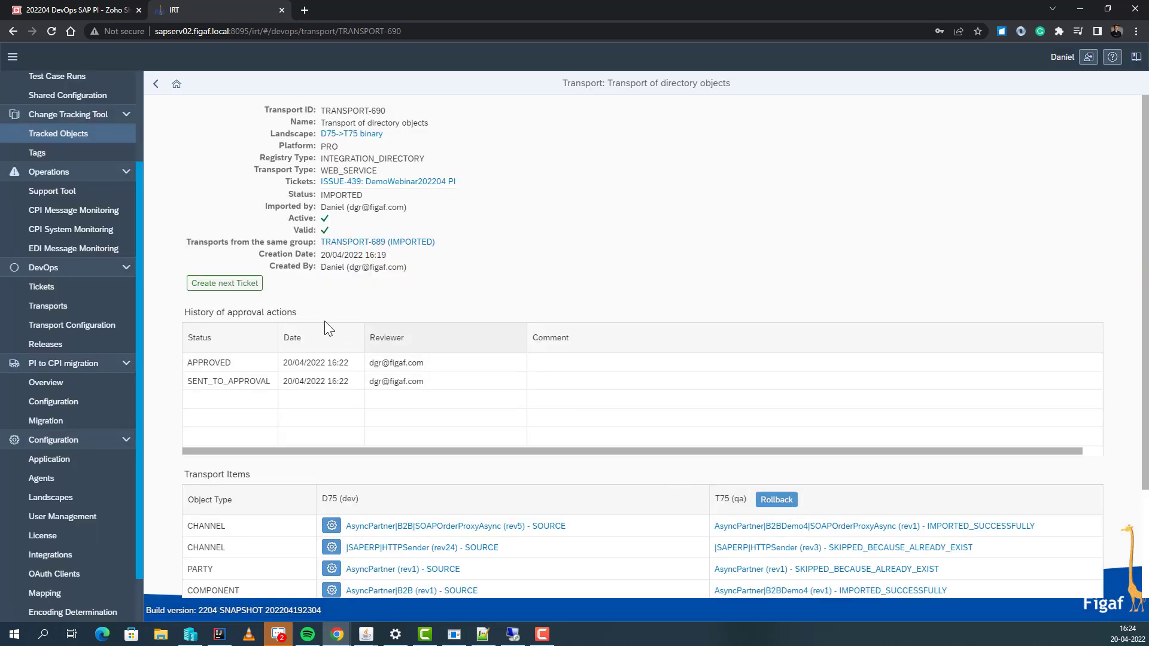
Open the linked DemoWebinar202204 PI ticket and resolve it
click(365, 183)
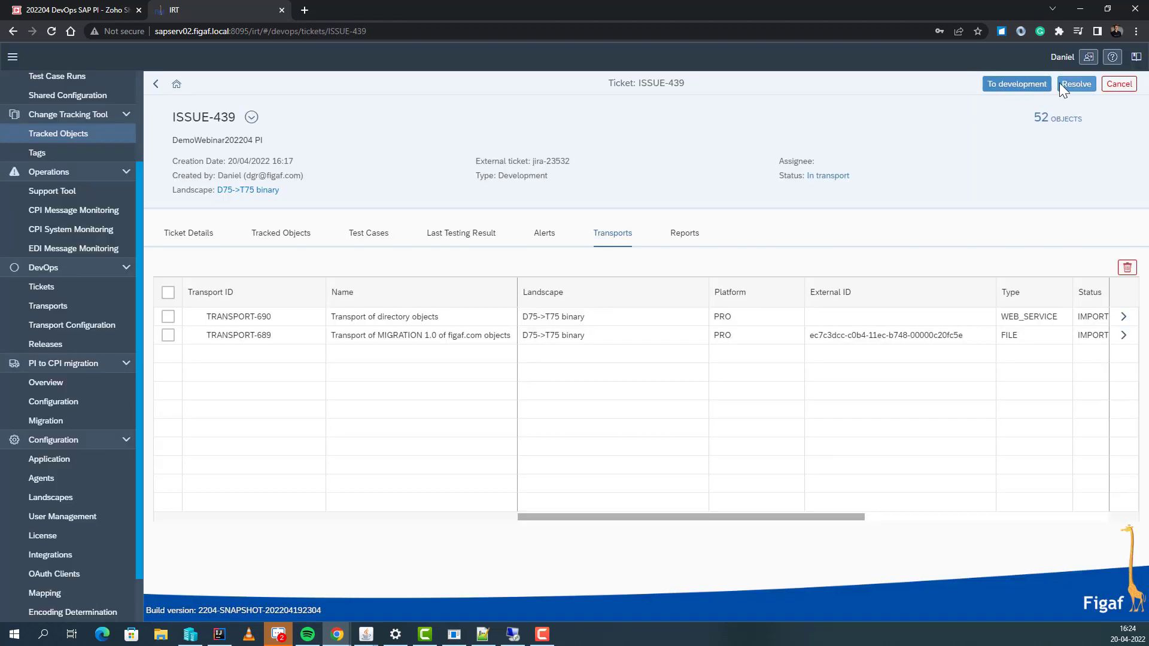
click(1060, 85)
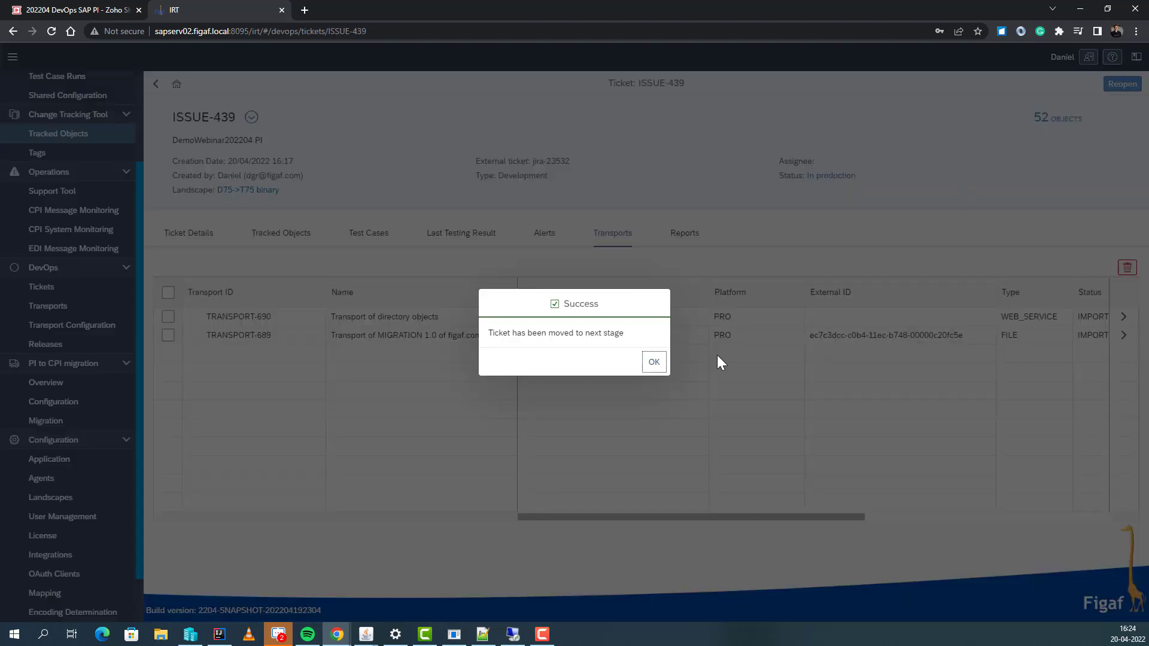
click(658, 363)
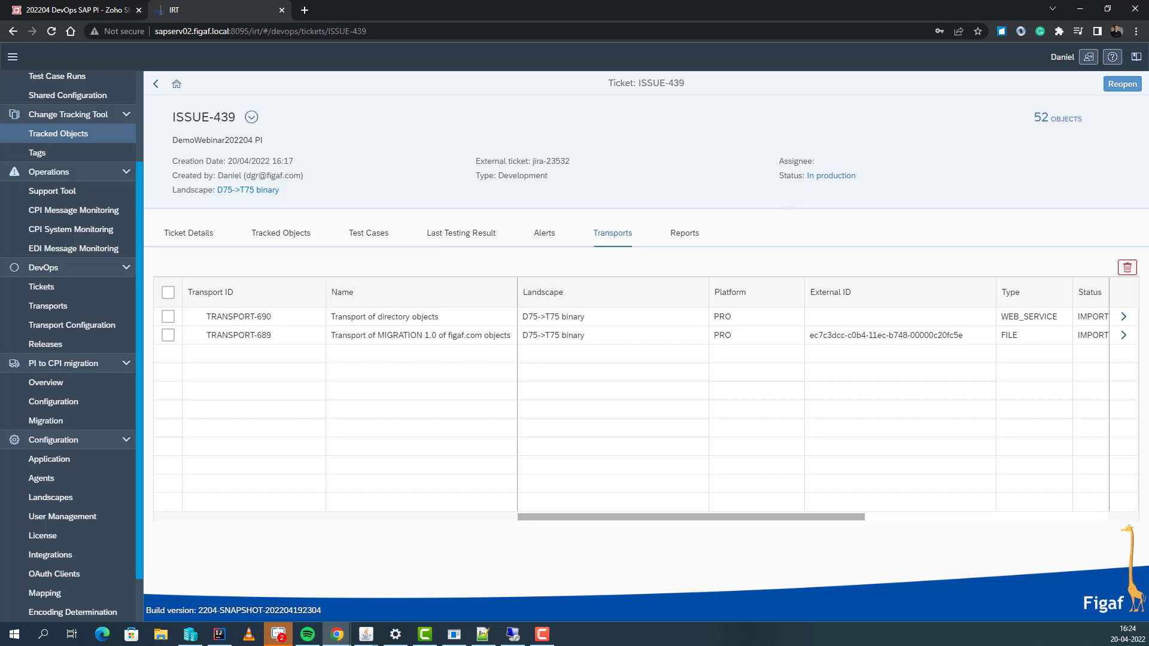
Generate a report for the DemoWebinar202204 PI ticket, download it, and open the workbook in Excel
click(684, 233)
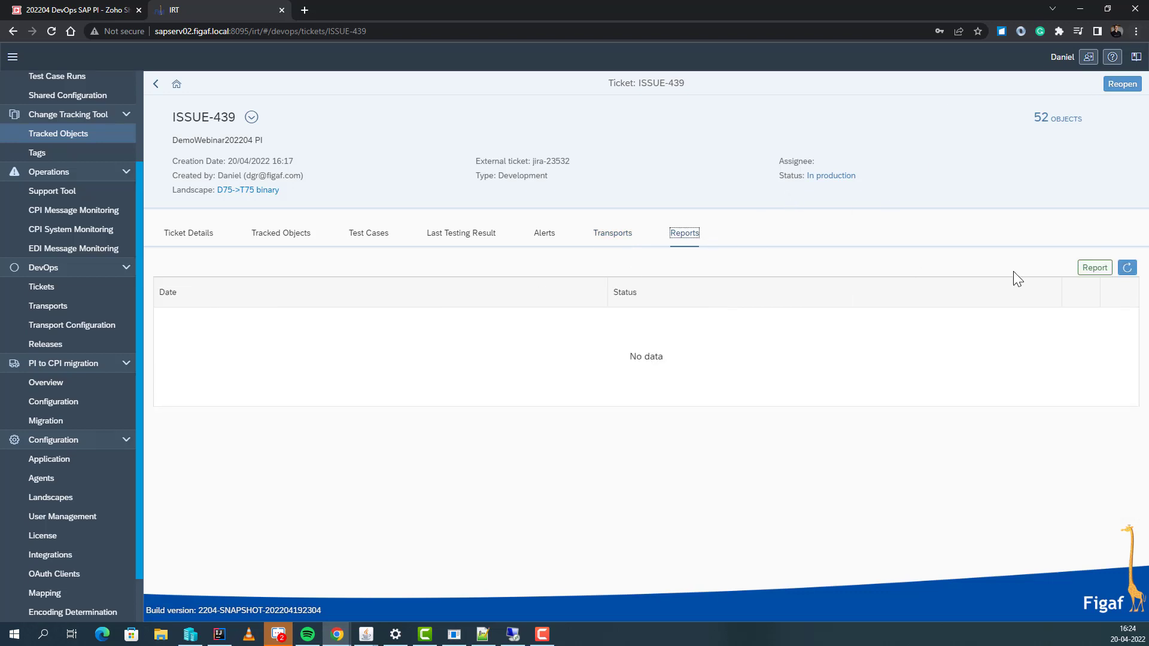
click(1103, 274)
click(652, 361)
click(1126, 269)
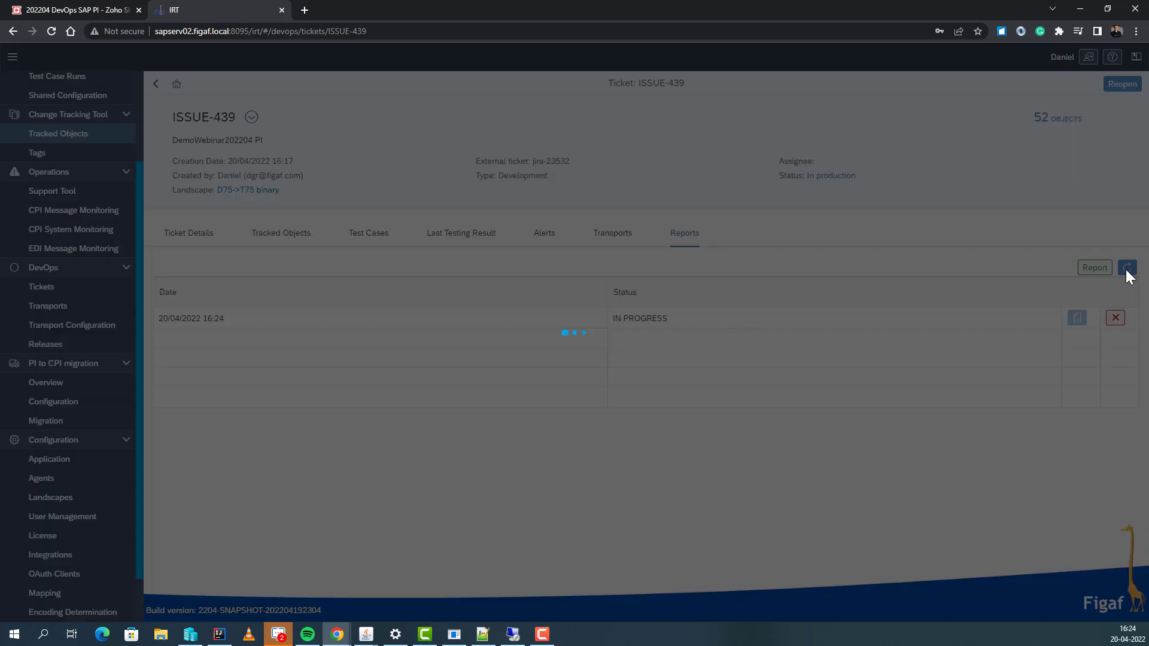
click(1078, 317)
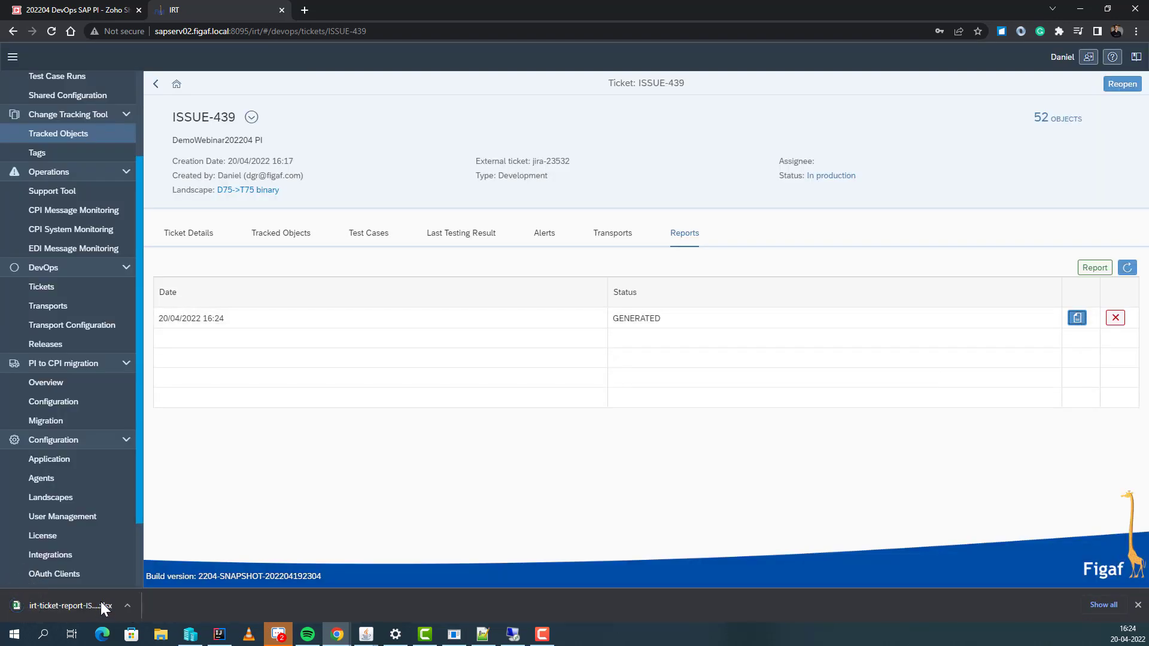
click(105, 607)
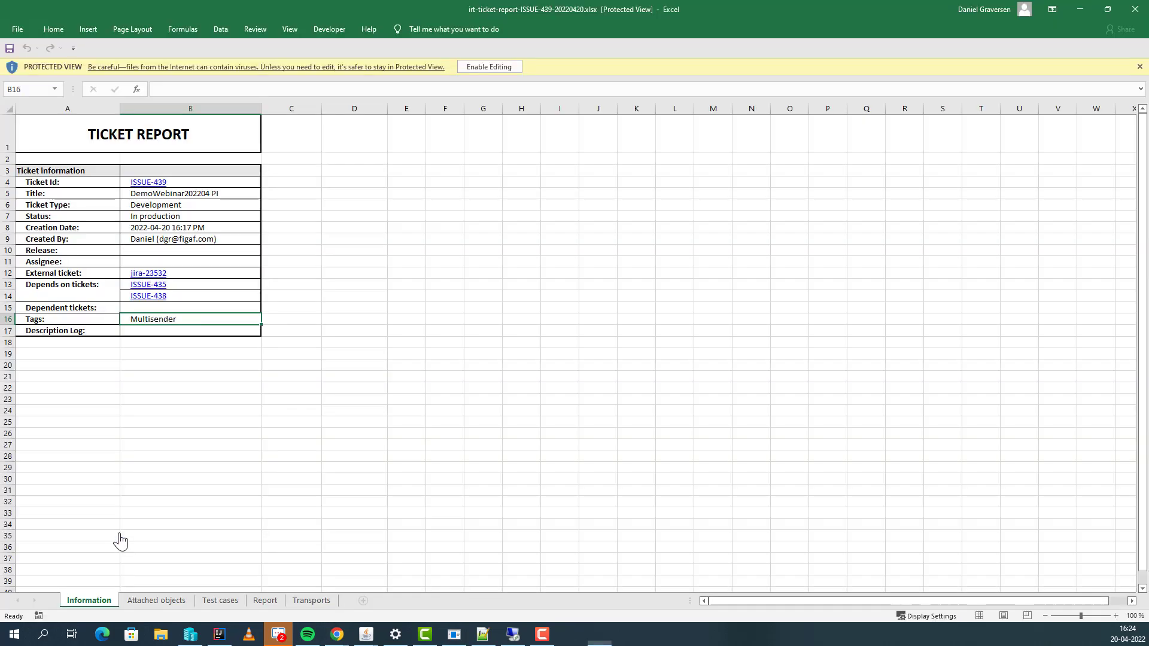
Examine the report's Attached objects, Test cases, Report and Transports sheets, including the approval columns, and return to Figaf
click(140, 600)
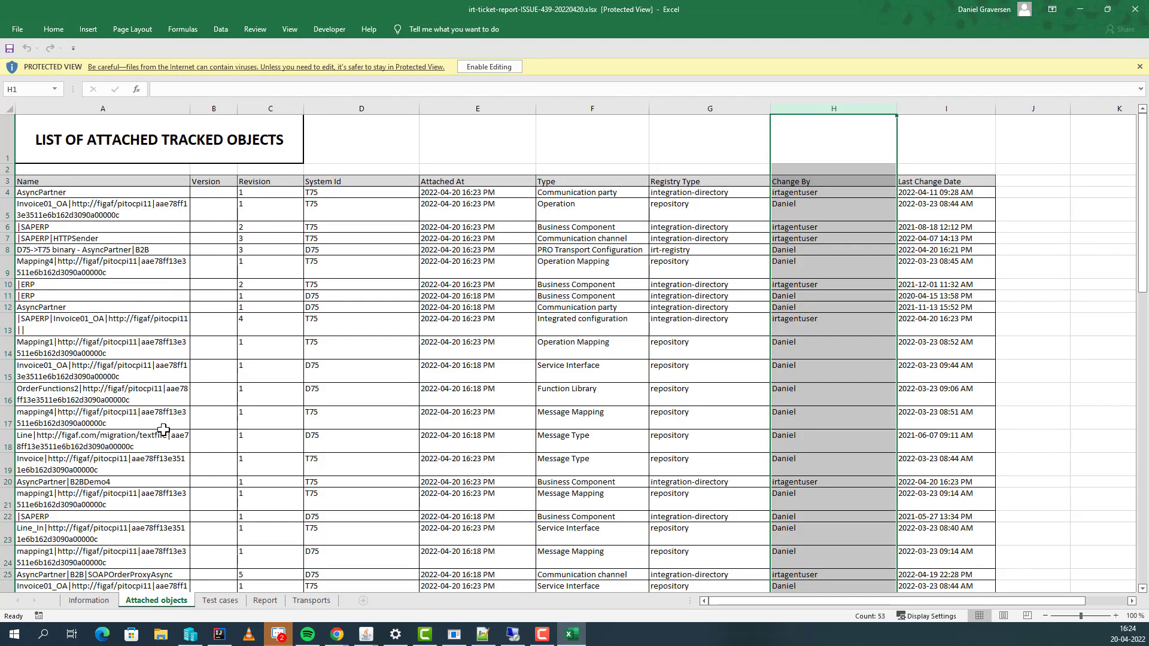
scroll(163, 429, down, 9)
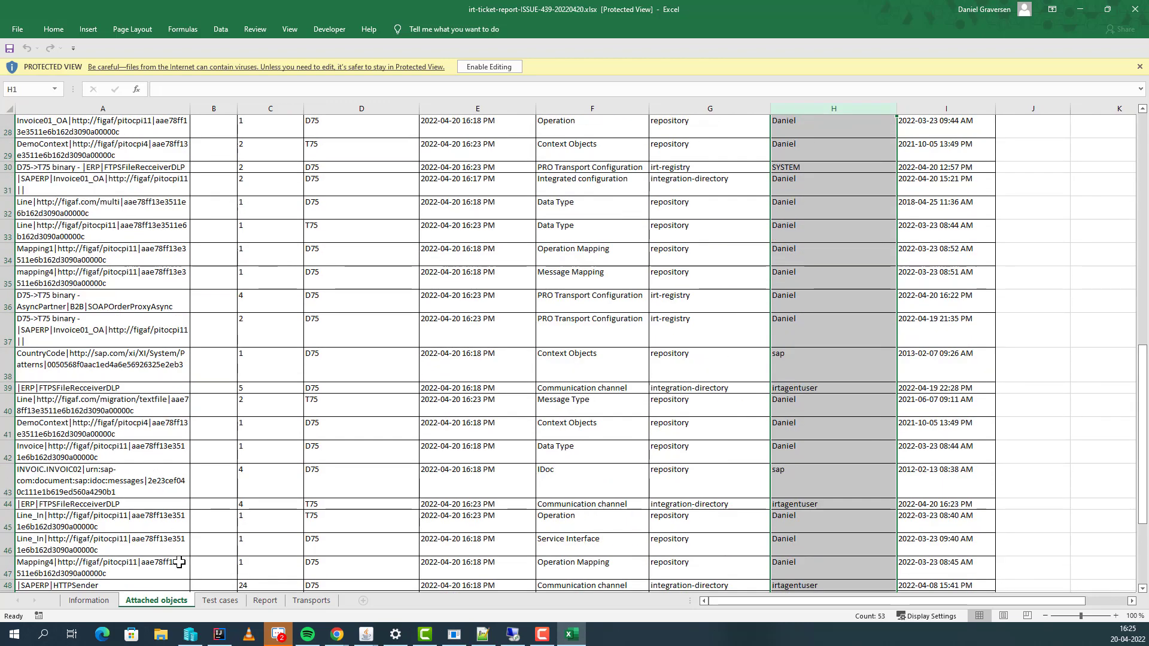
click(203, 600)
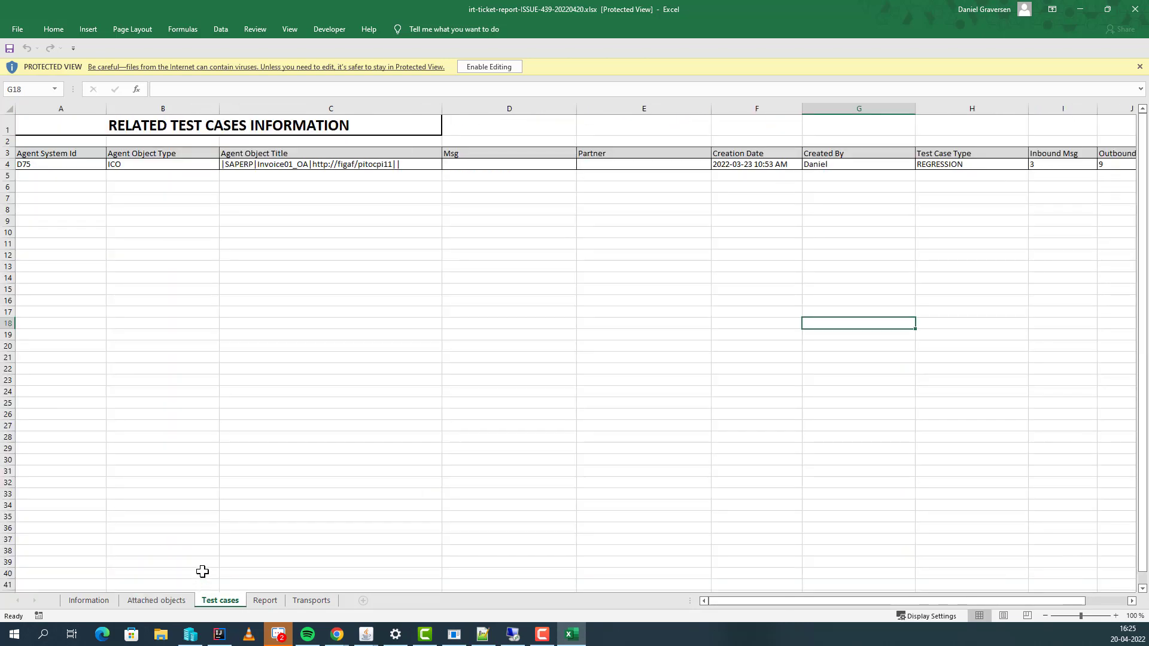
click(264, 602)
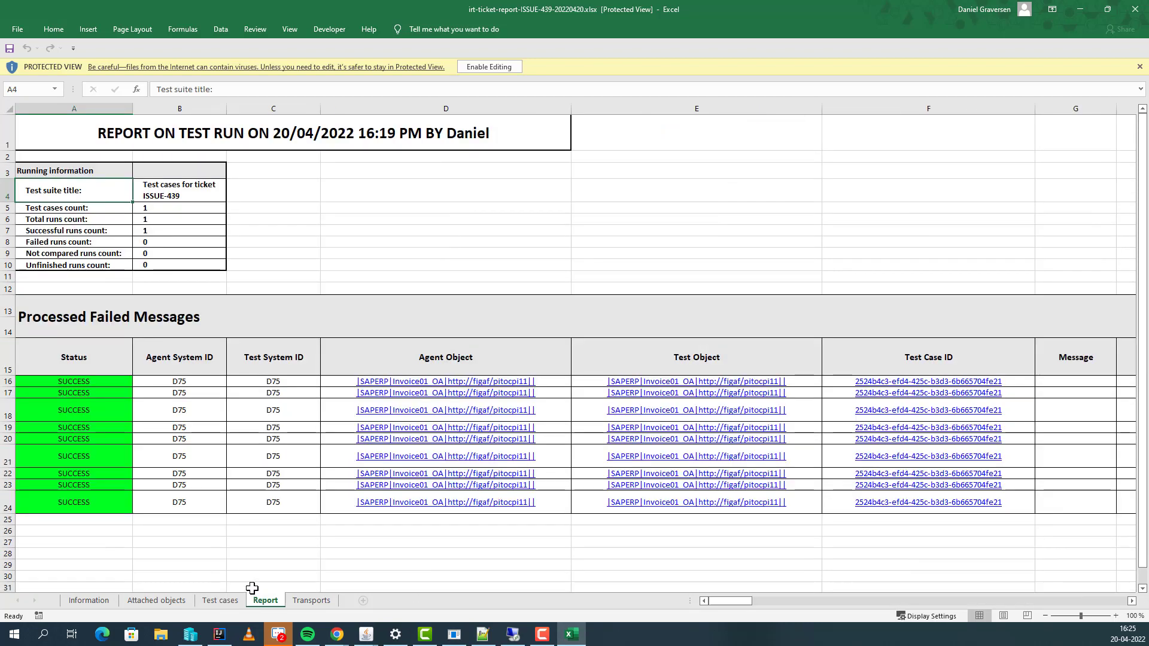
click(308, 601)
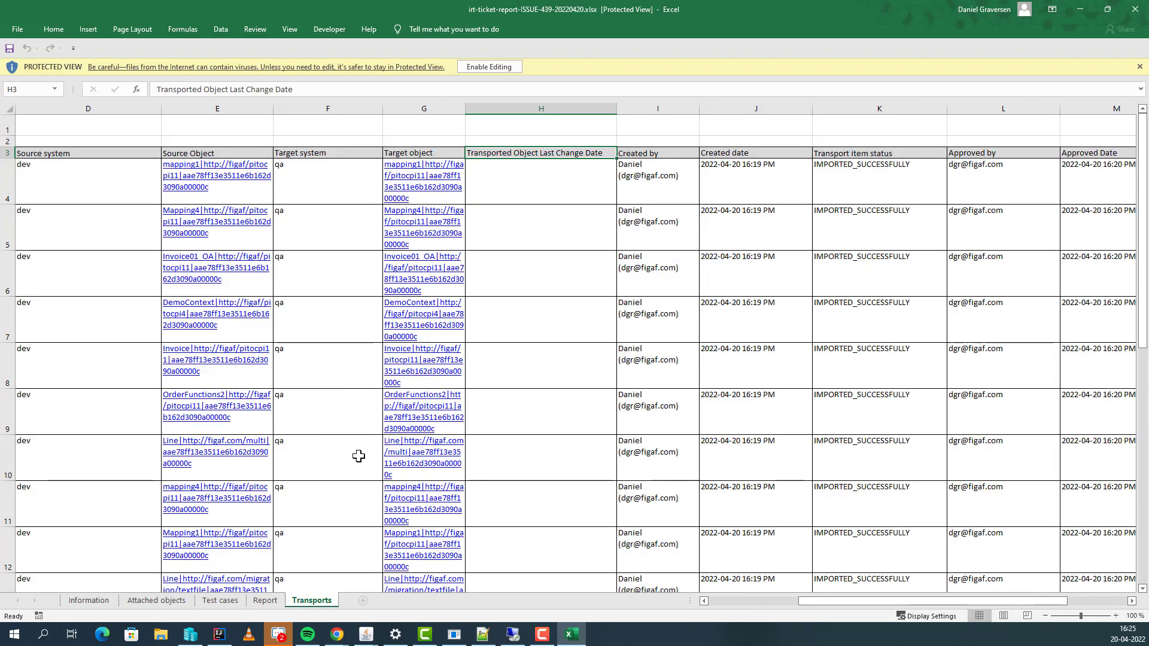
scroll(359, 455, down, 1)
scroll(358, 457, down, 10)
scroll(507, 520, up, 7)
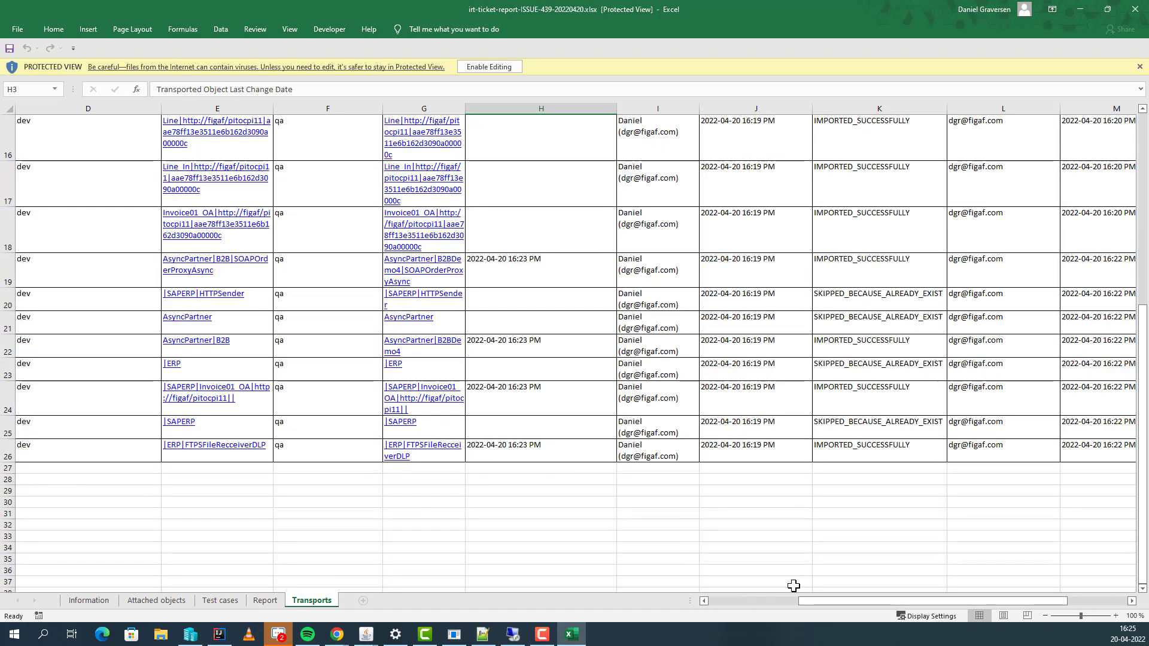
drag(842, 602, 988, 605)
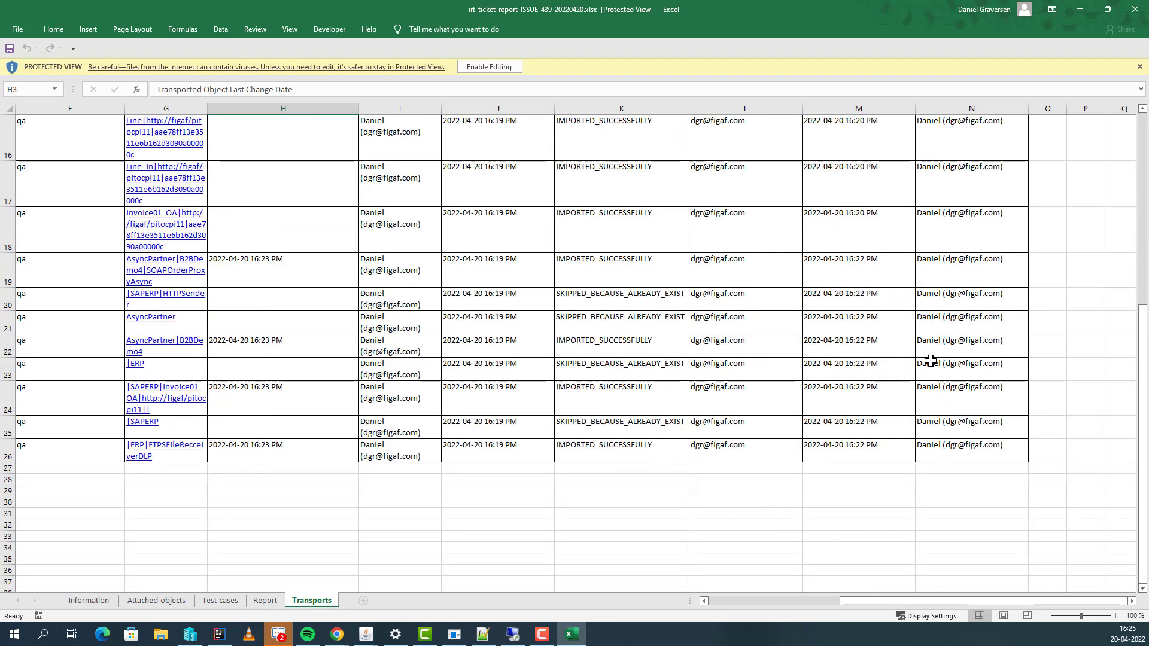
click(1088, 10)
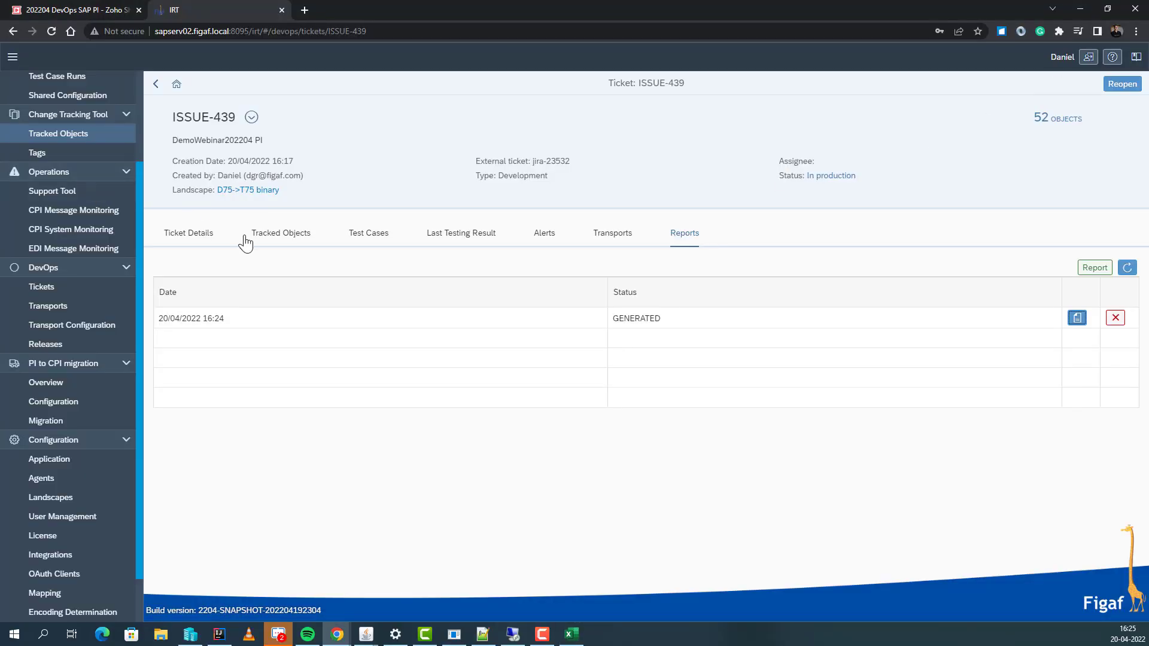
View the ticket's tracked objects, then list agent T75's tracked objects and open |SAPERP|Invoice01_OA
click(259, 239)
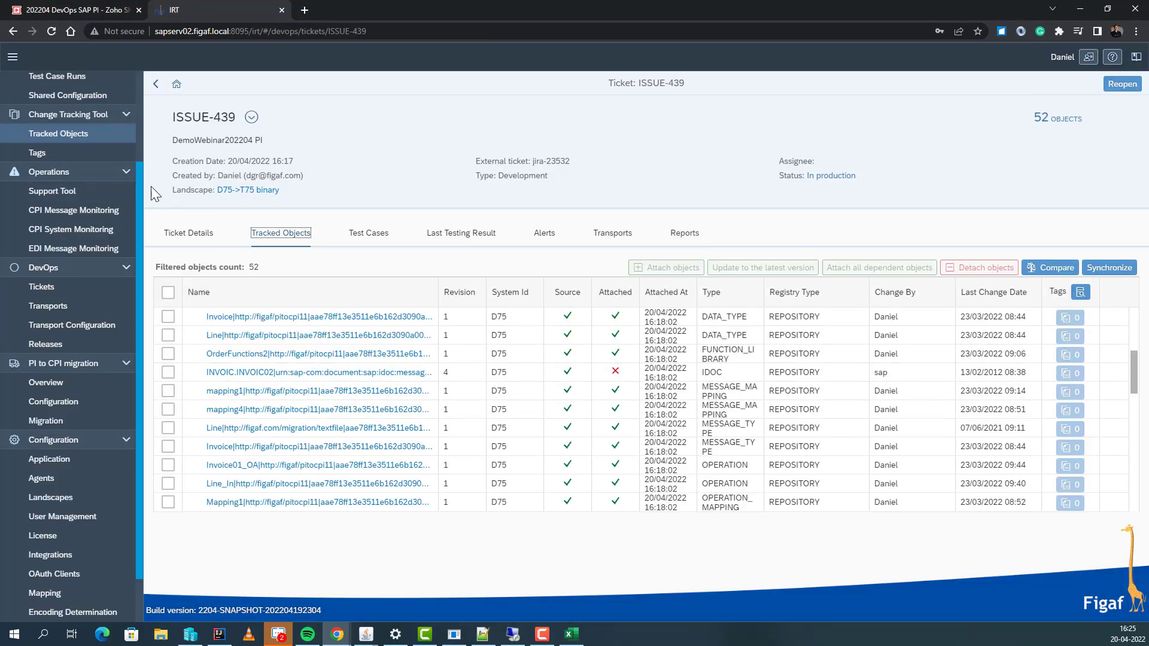
click(74, 138)
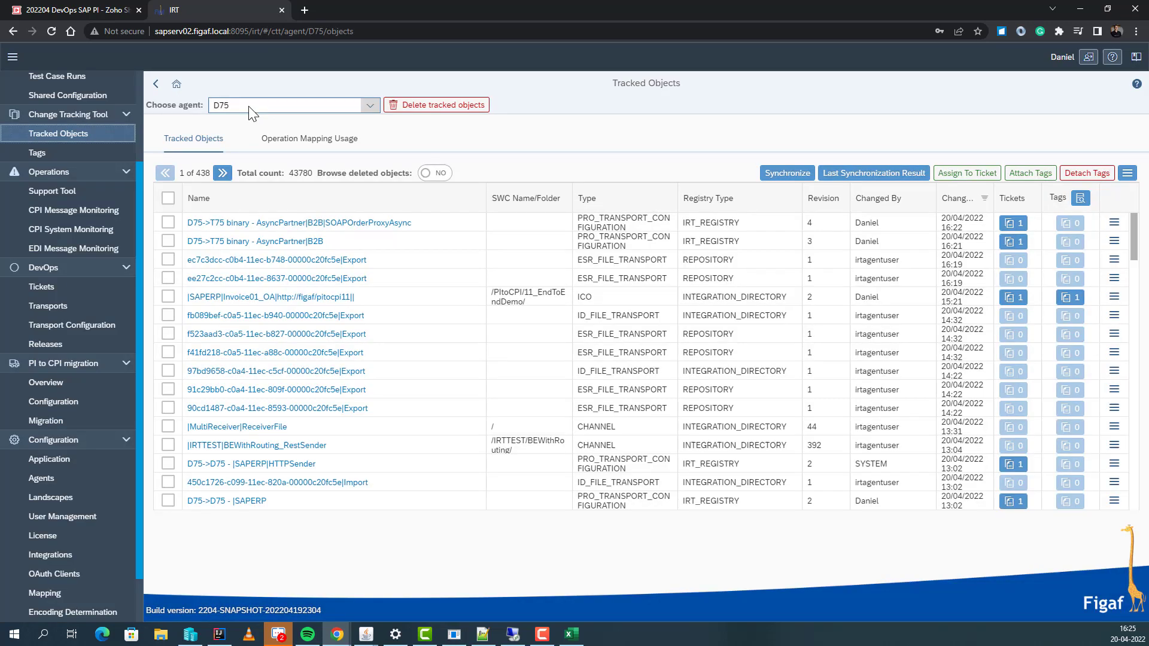
click(249, 106)
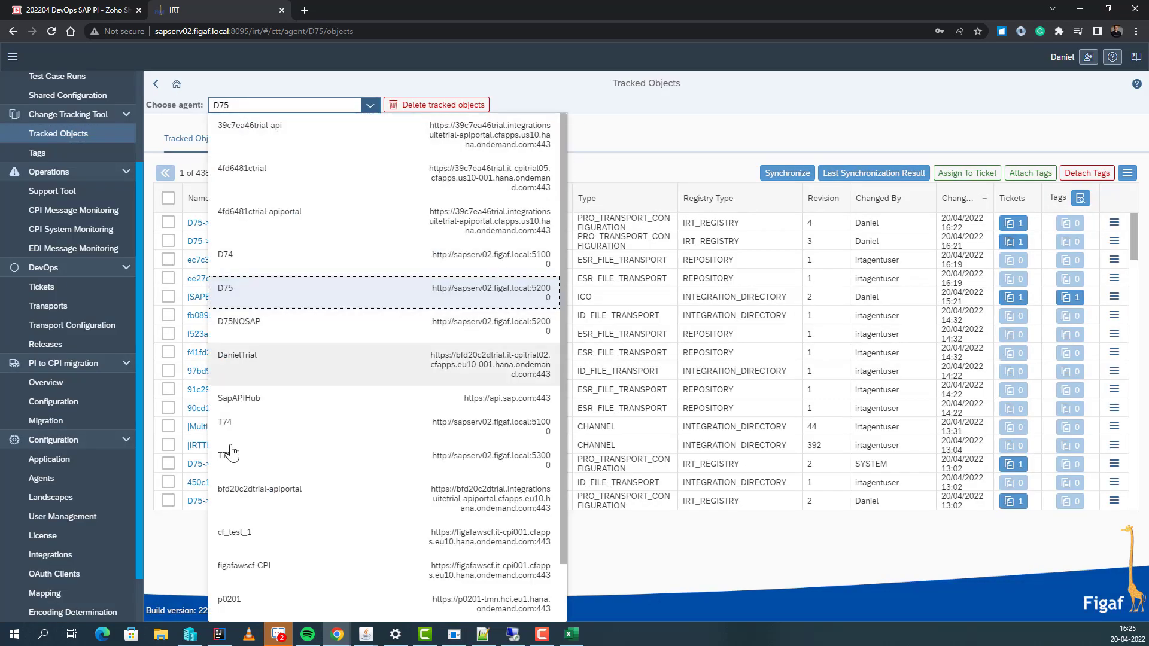
click(239, 458)
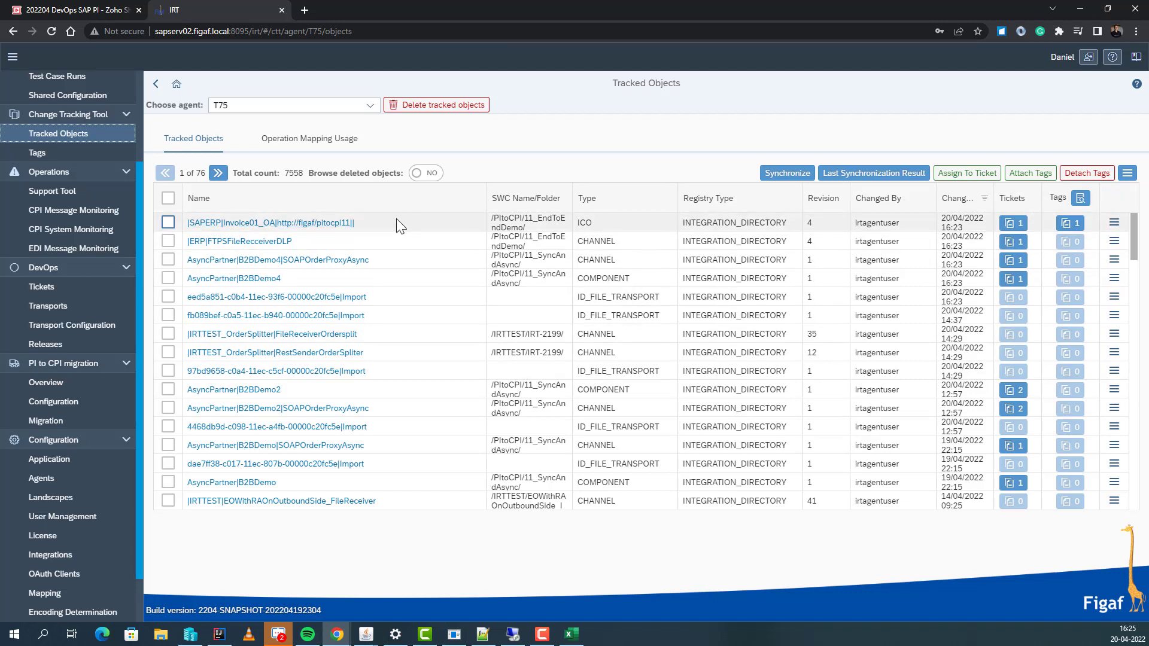
click(343, 225)
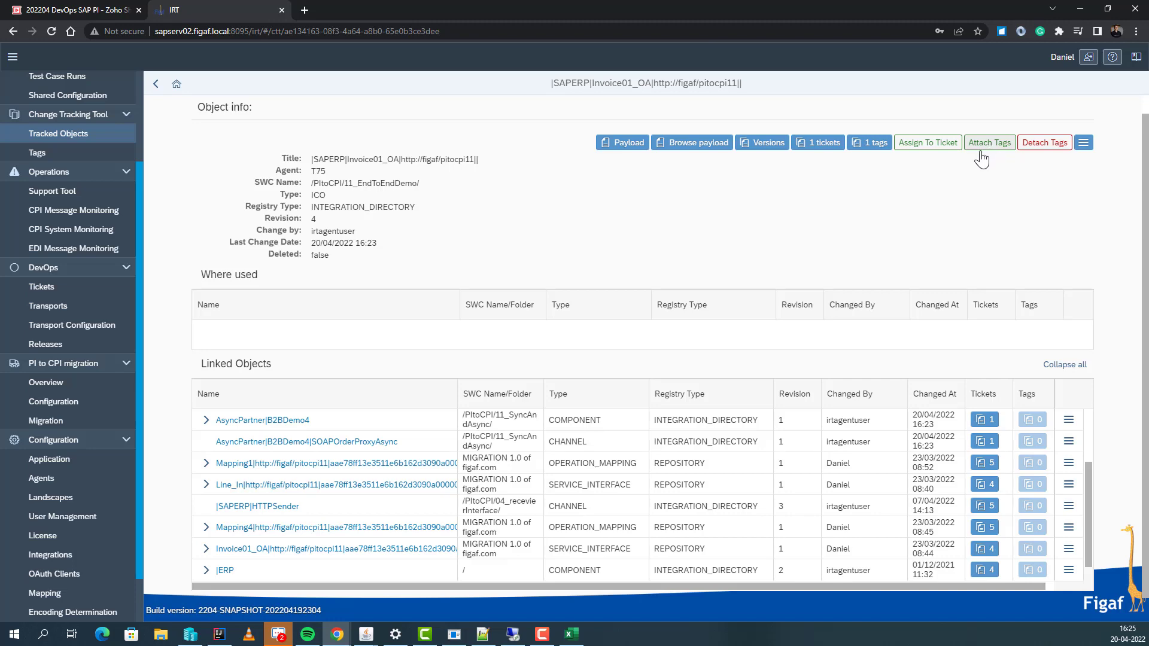
List the tickets attached to the T75 object and open DemoWebinar202204 PI to check its external ticket reference
click(820, 146)
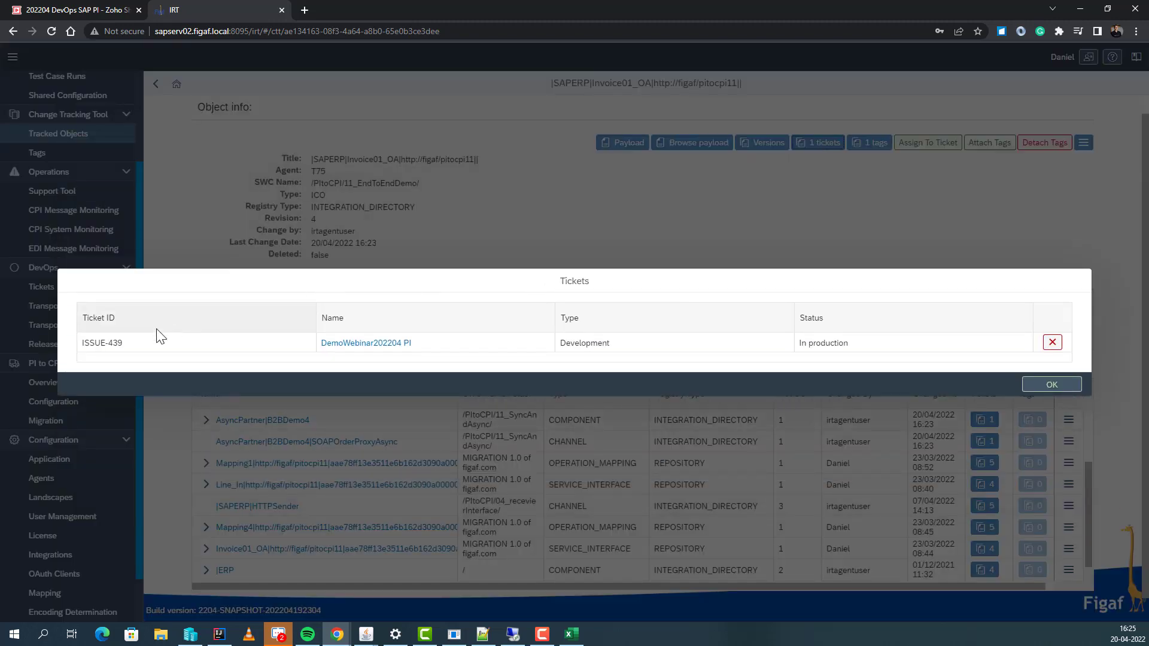
click(334, 345)
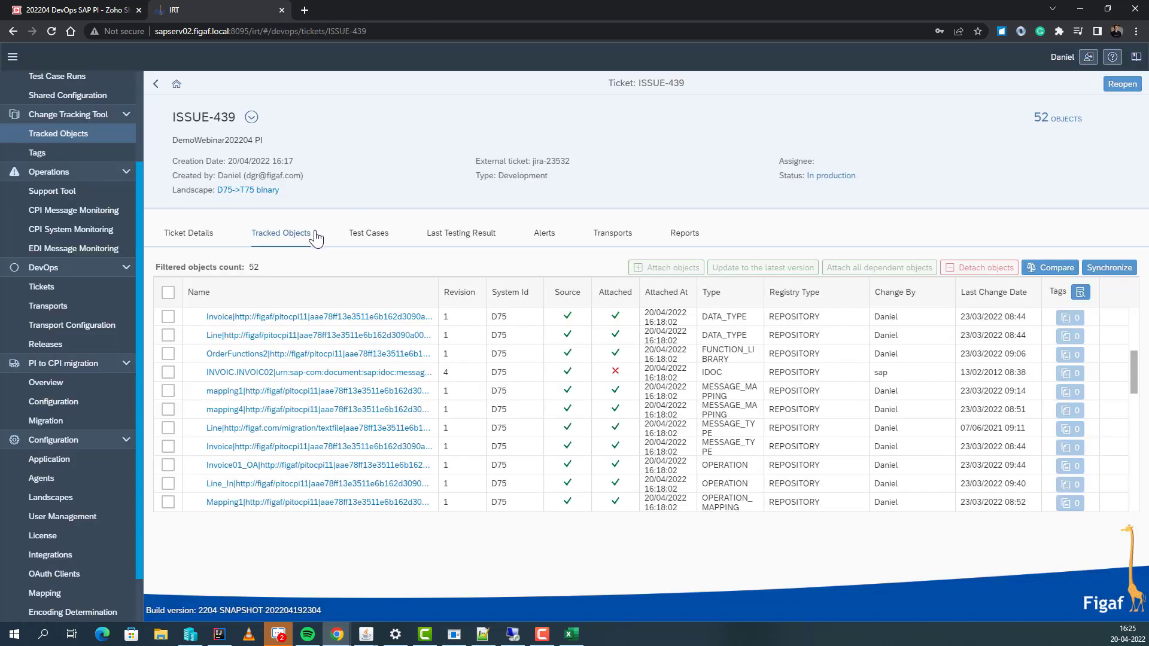
double_click(565, 160)
Reopen |SAPERP|Invoice01_OA from agent T75's tracked objects, download its generated documentation, and open the document in Word
click(70, 138)
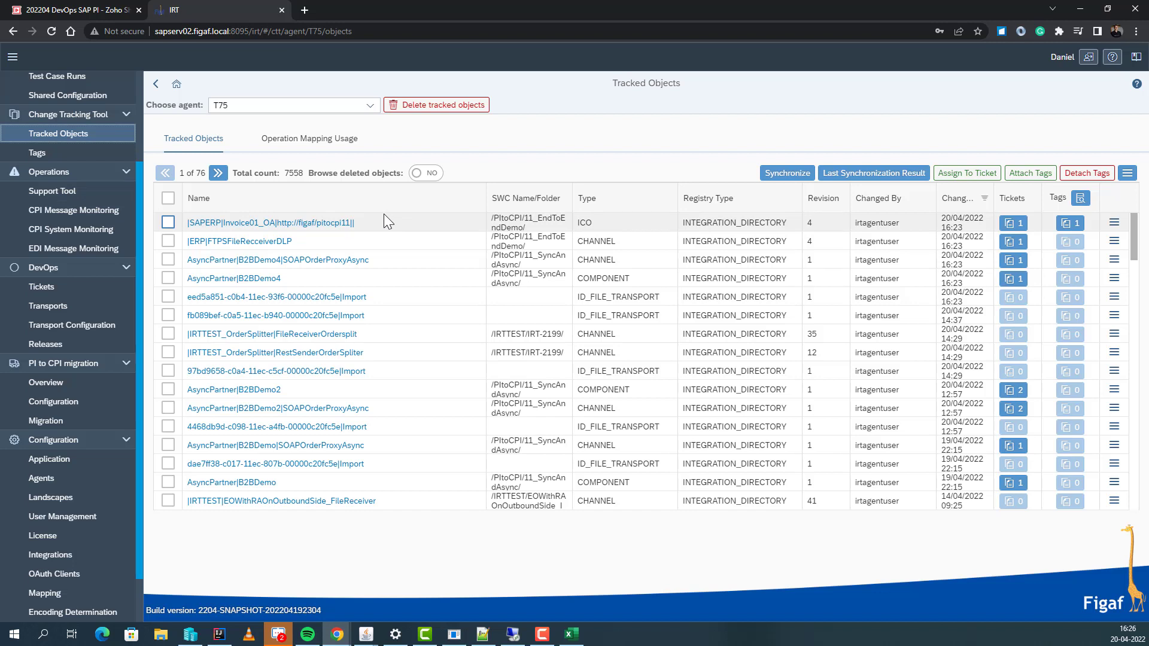
click(295, 226)
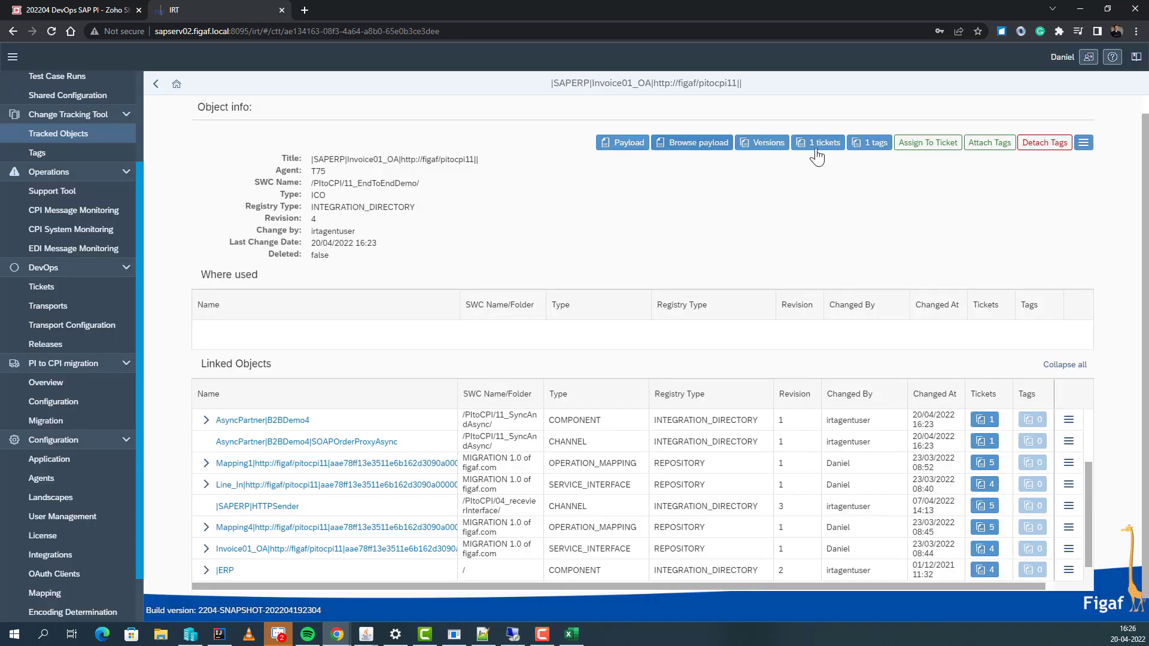
click(1083, 143)
click(1015, 139)
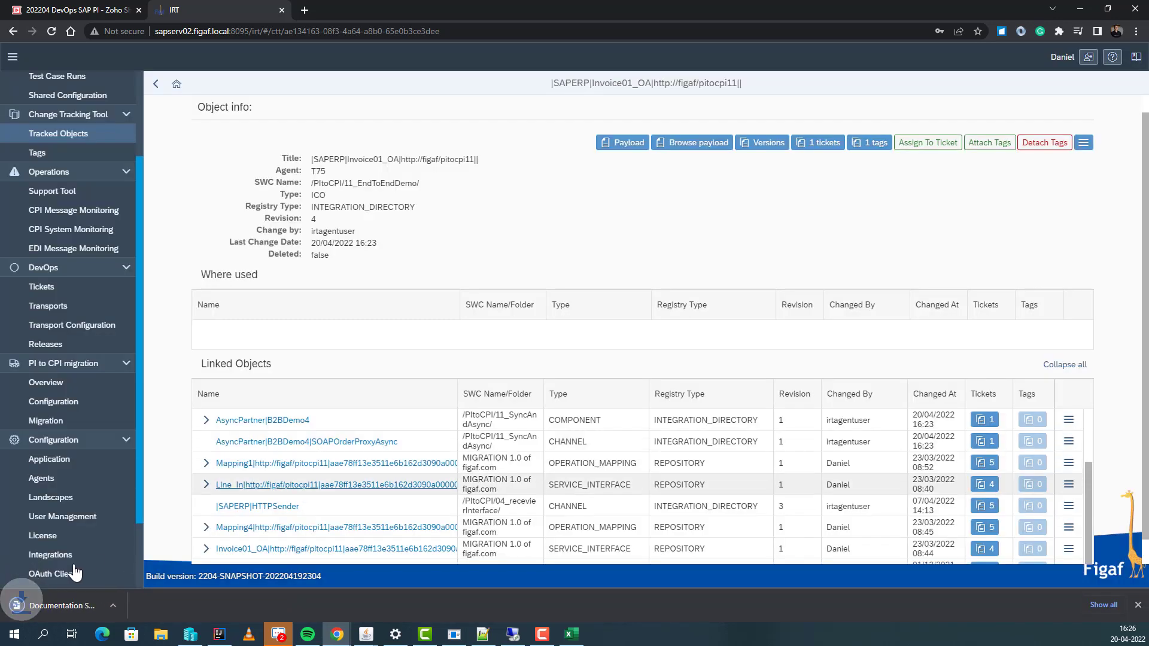
click(66, 601)
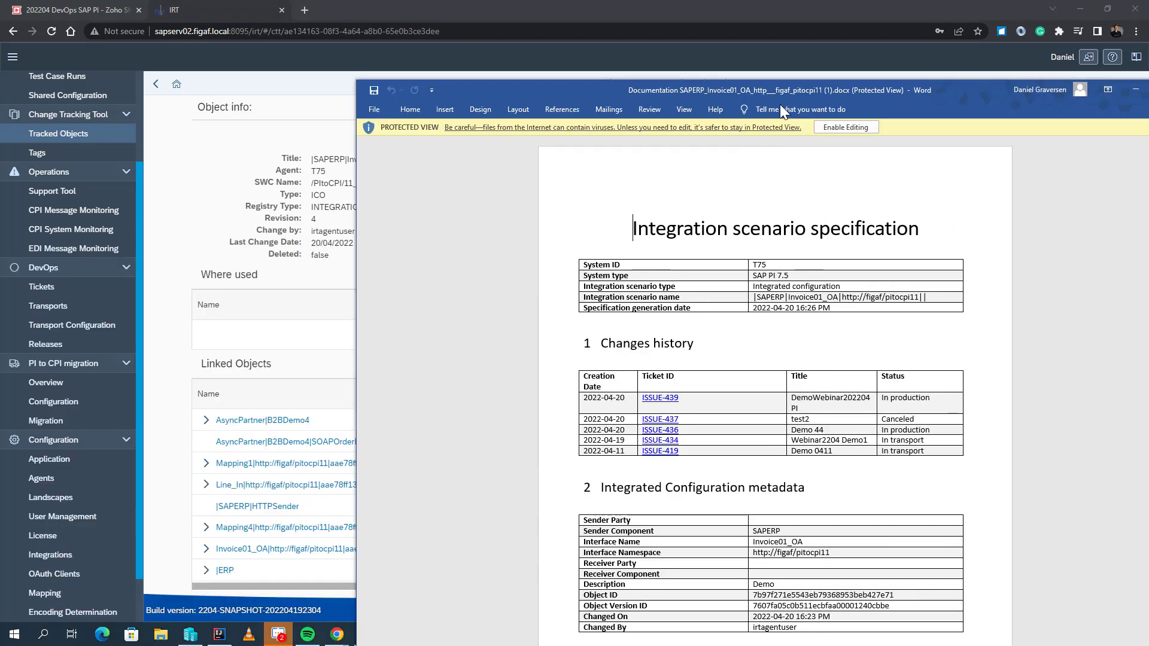
Examine the specification's changes history, configuration metadata, sender channel and outbound processing sections, close the document, and switch to the Zoho Show presentation
double_click(751, 93)
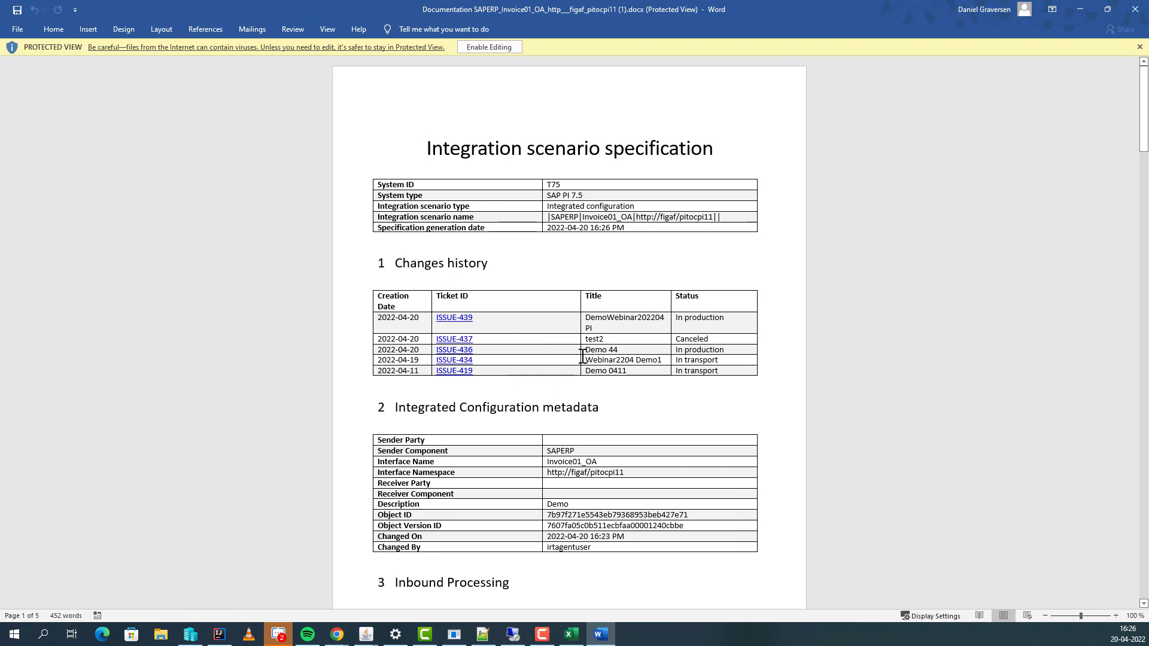
drag(629, 326, 636, 397)
click(640, 394)
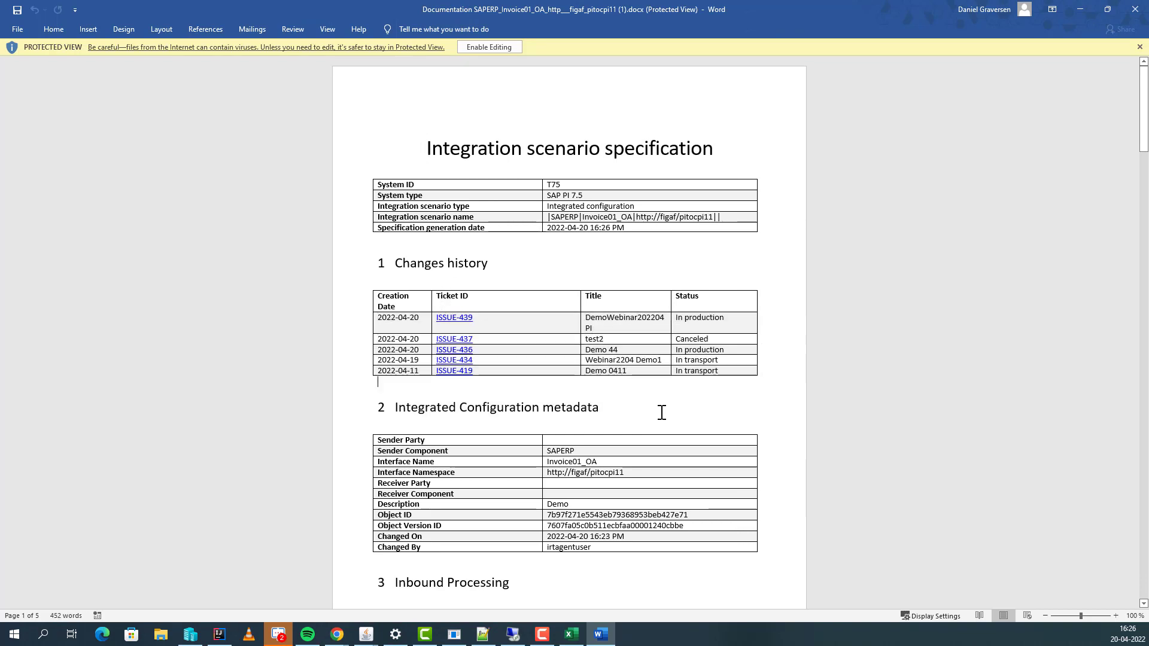
scroll(503, 473, down, 1)
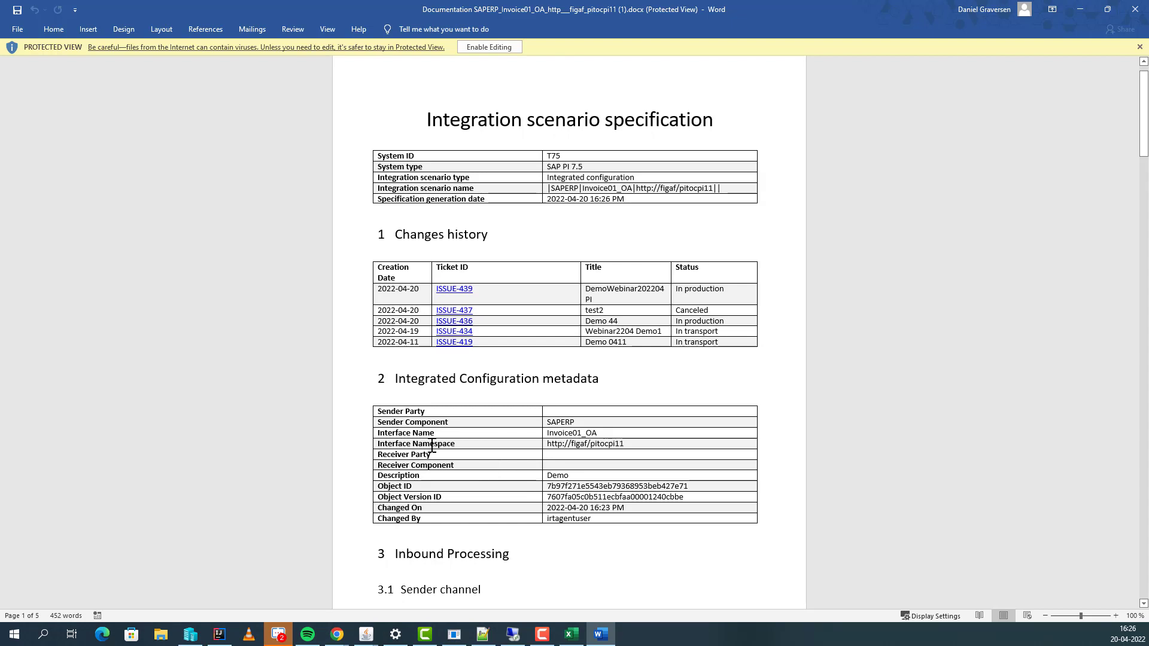
scroll(428, 444, down, 3)
scroll(422, 442, down, 12)
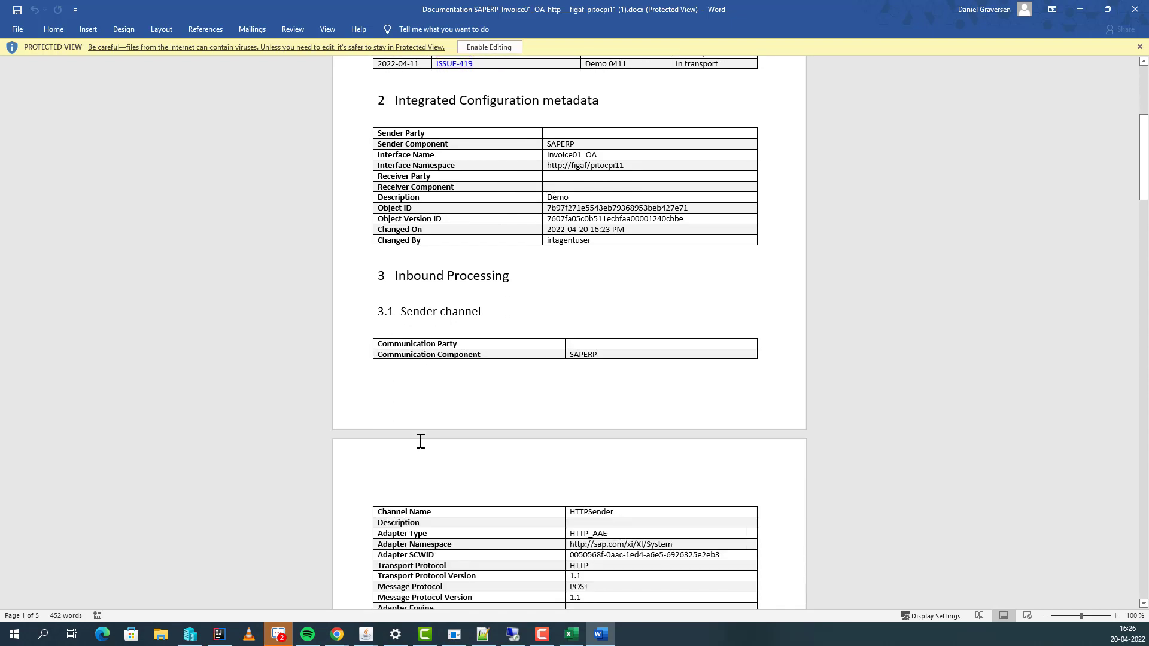
scroll(418, 441, down, 7)
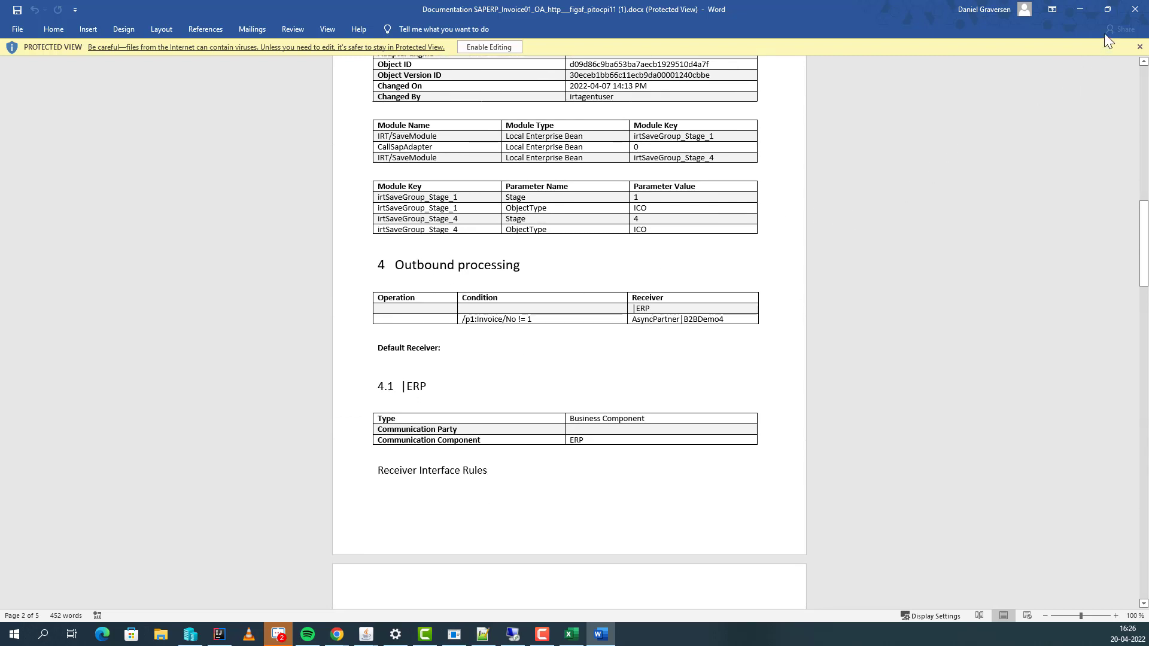
click(1133, 12)
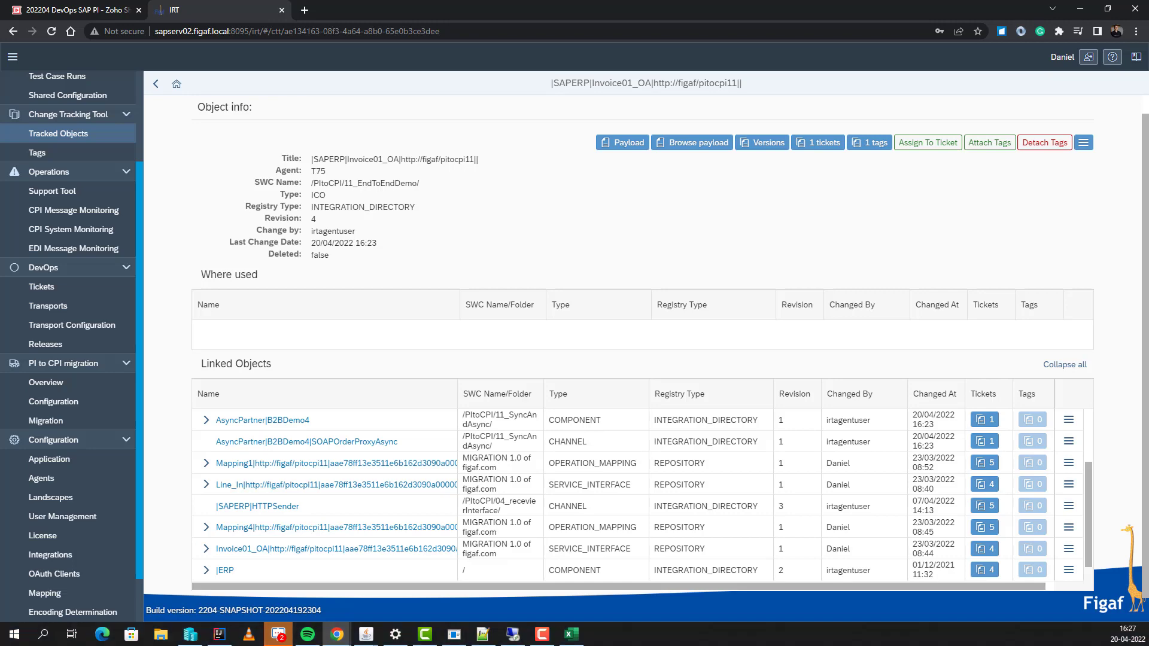
click(76, 9)
click(946, 76)
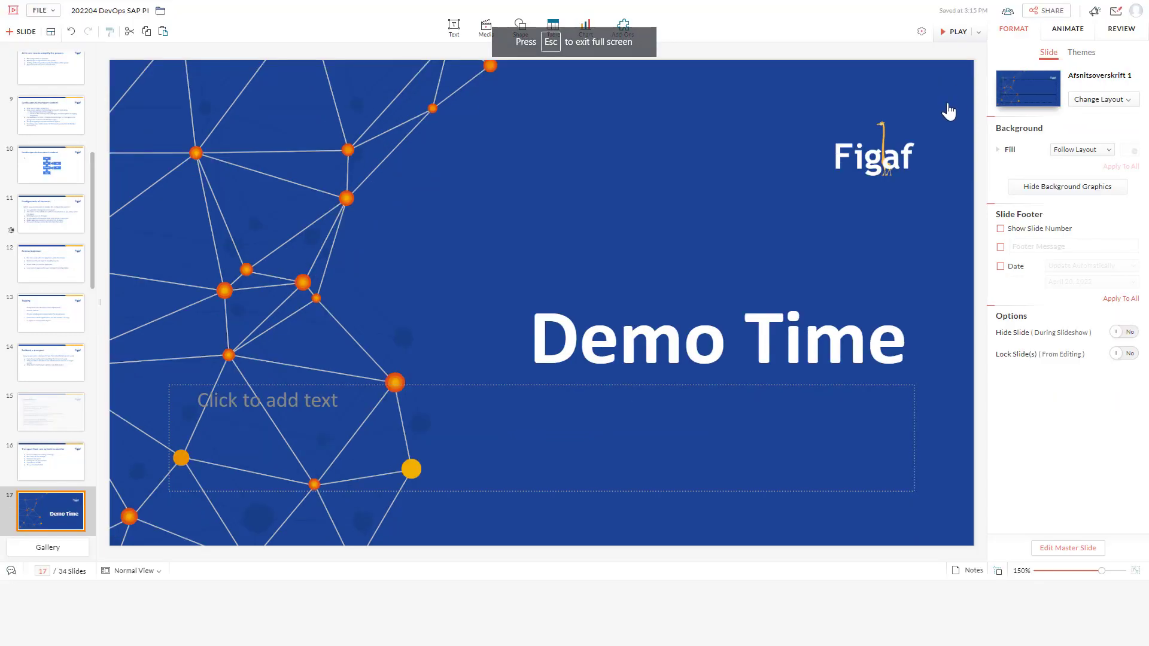
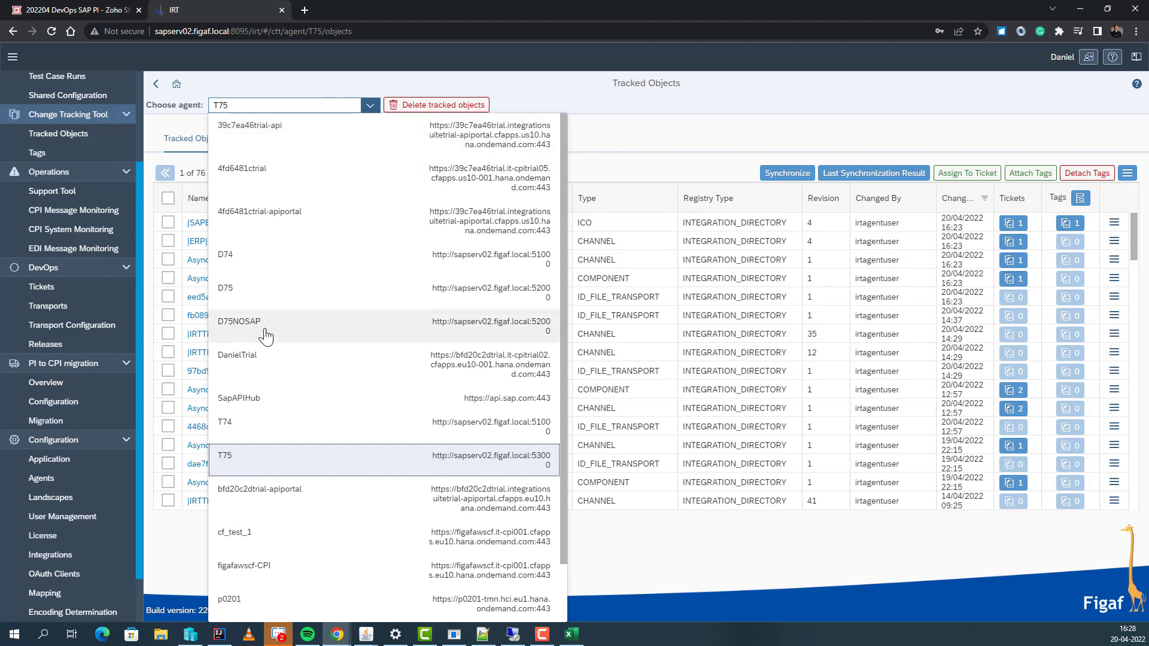
List agent D75's tracked objects in Figaf, filter them by name, and select the |SAPERP|Invoice01_OA| ICO
click(259, 297)
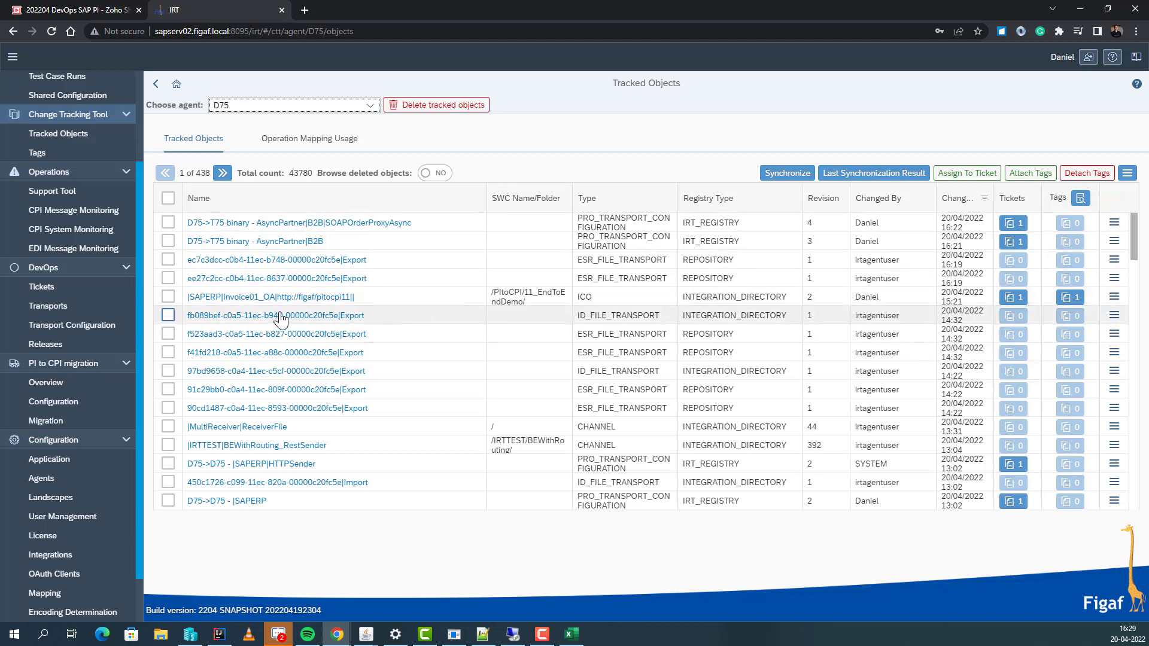
click(299, 189)
click(310, 260)
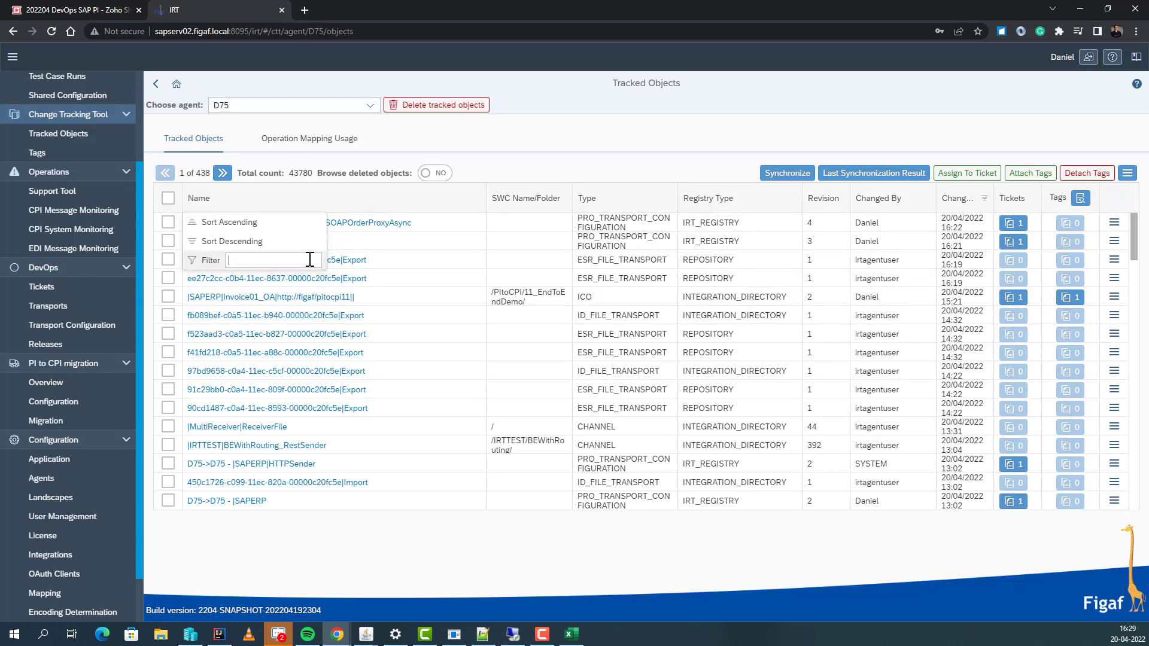
key(Return)
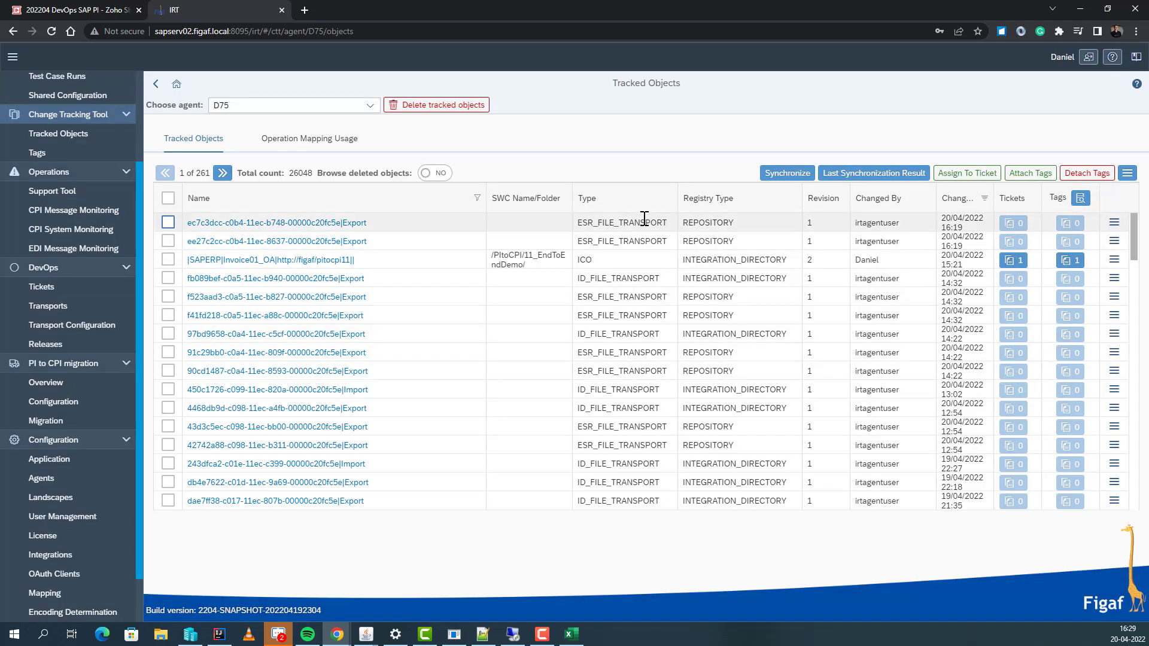
click(638, 202)
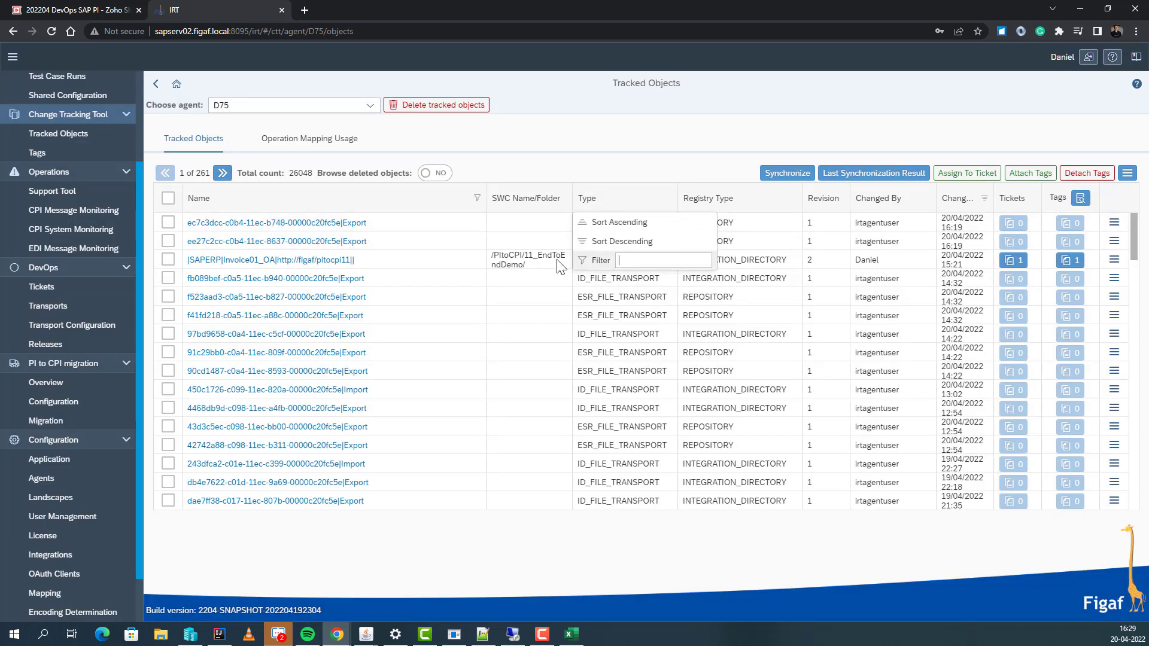
click(169, 260)
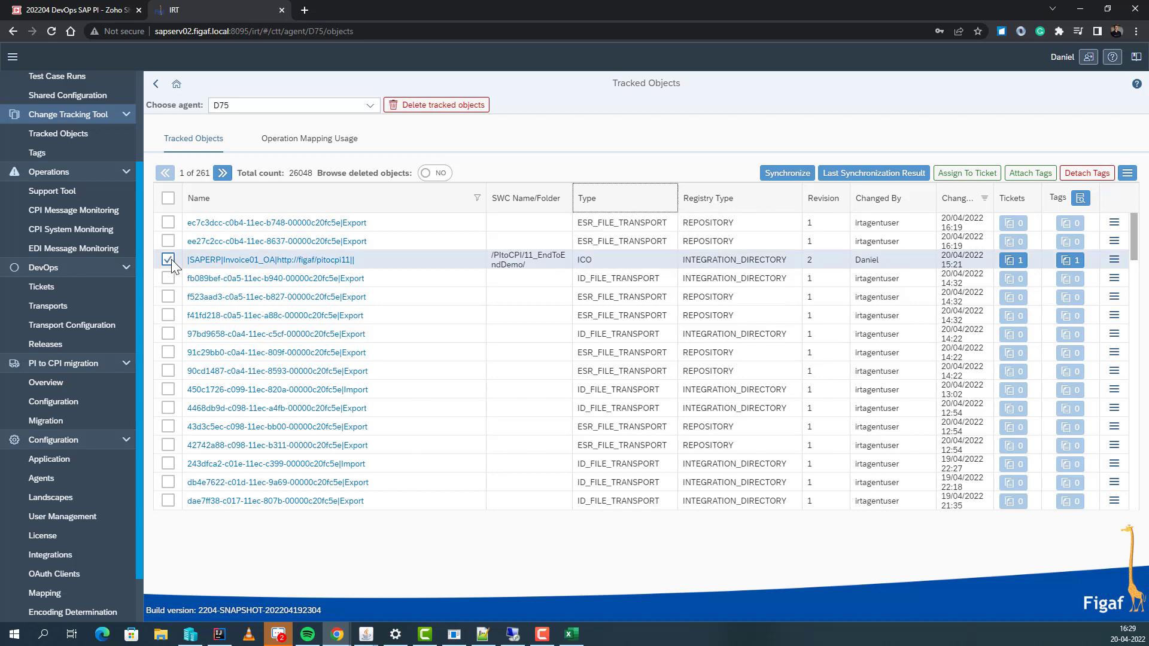
Assign the selected ICO to a new Development ticket titled "Same system" on the D75->D75 landscape, and open the ticket
click(948, 173)
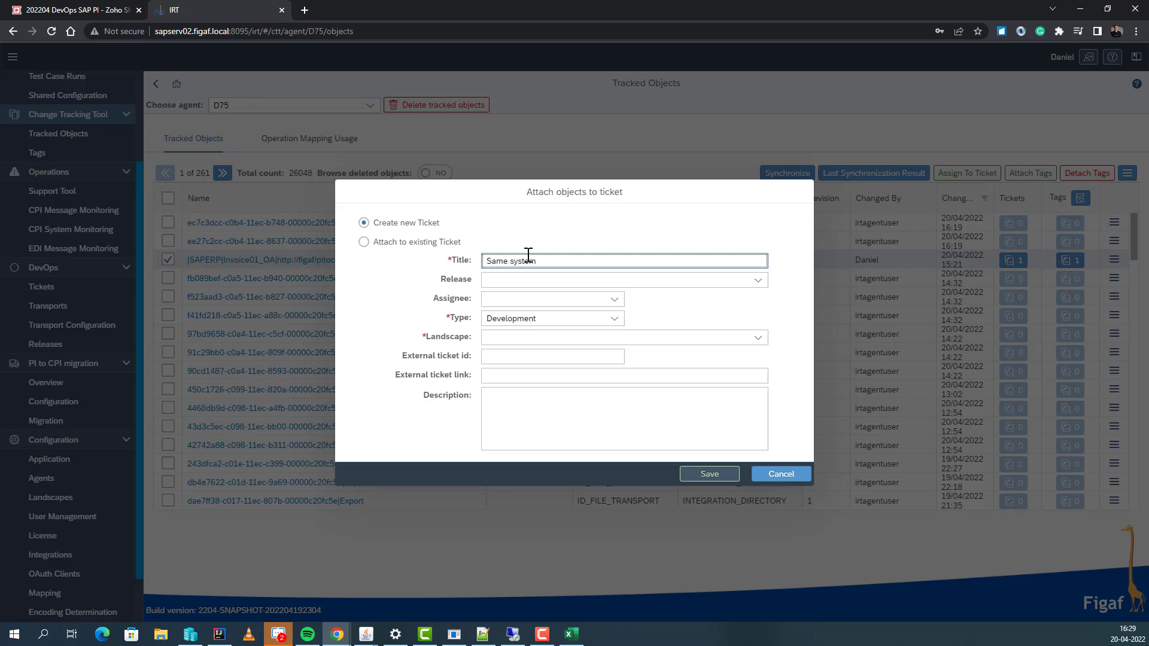
click(758, 337)
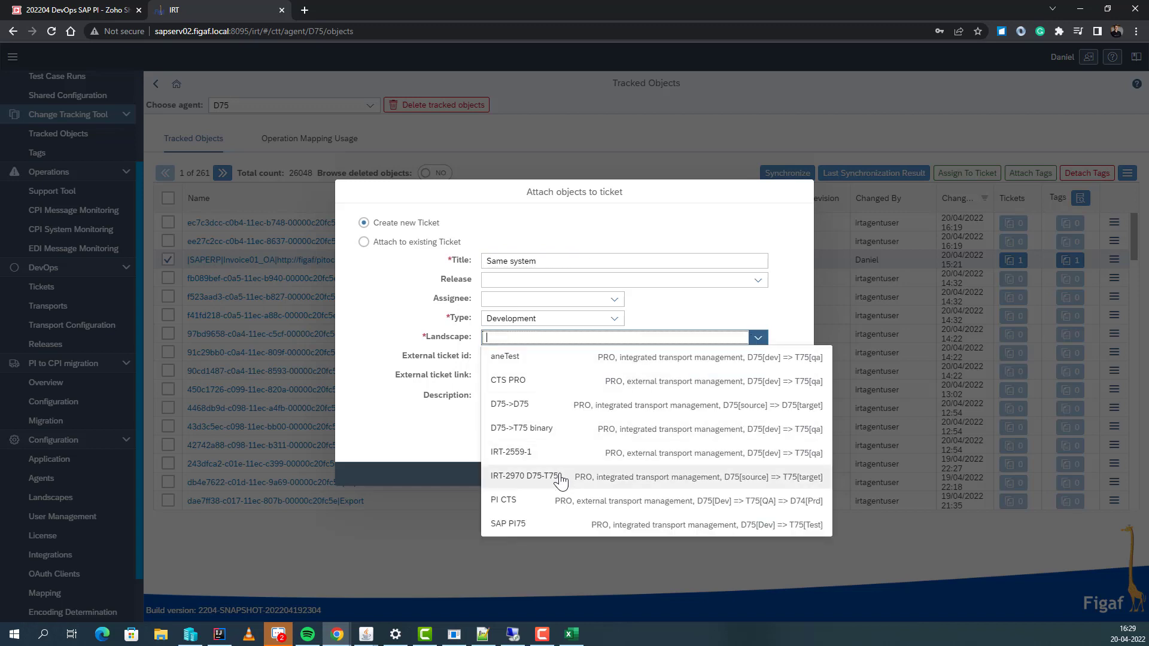
click(566, 405)
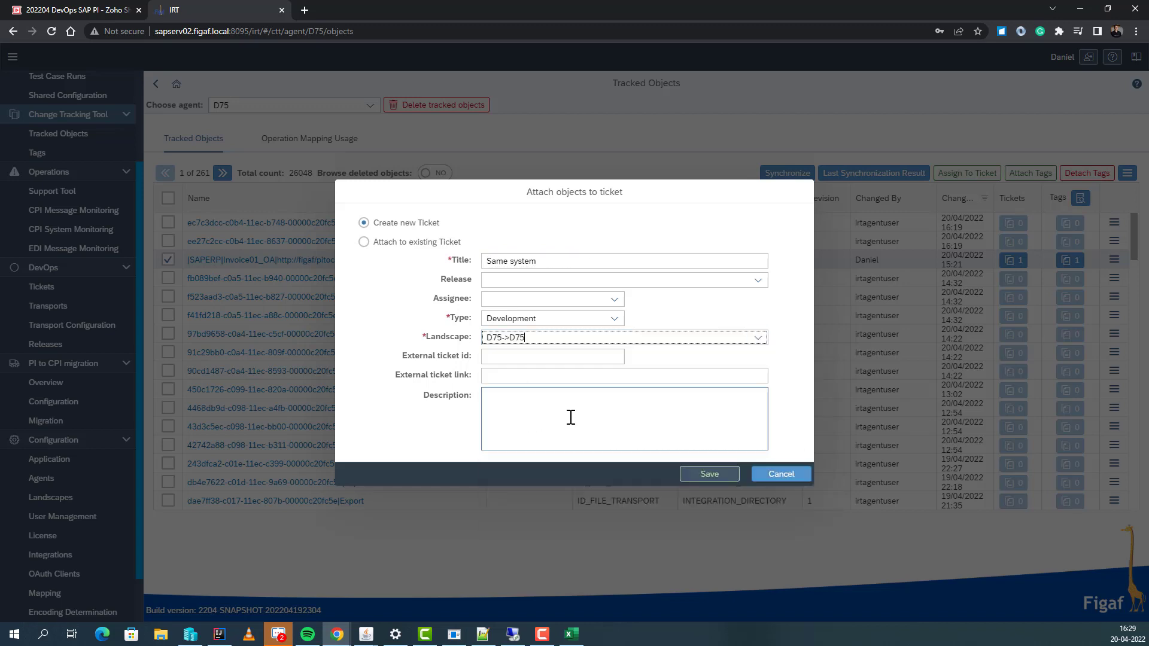
click(711, 478)
click(654, 361)
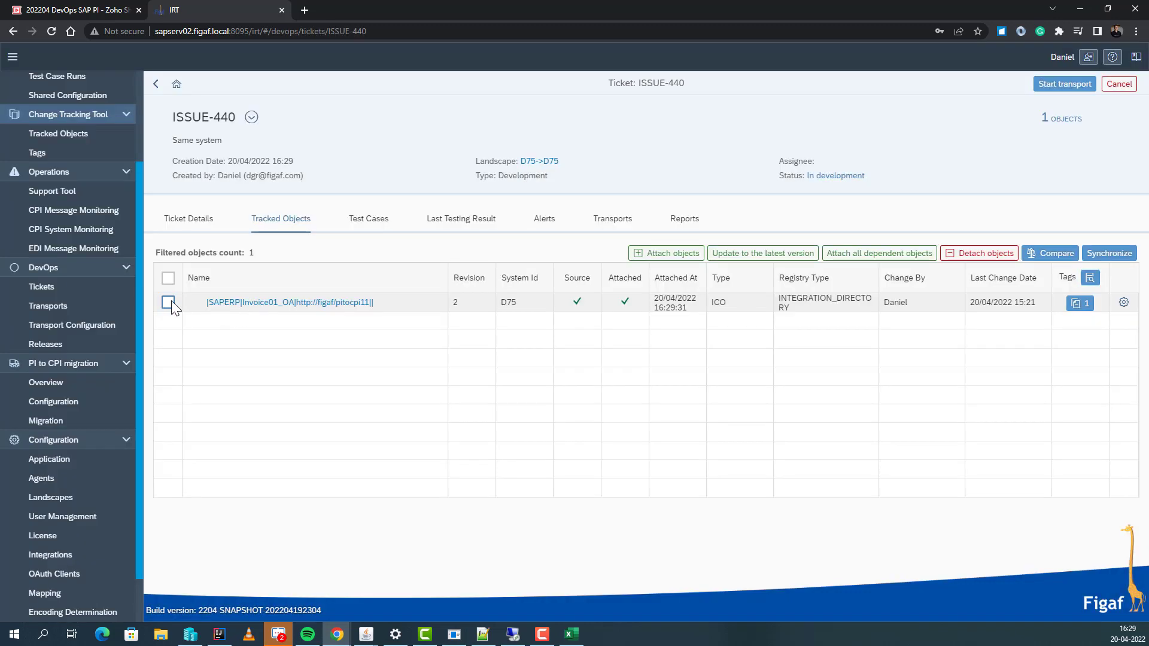
Attach all dependent objects of |SAPERP|Invoice01_OA| to the ticket and review the details of the objects denied for transport
click(168, 302)
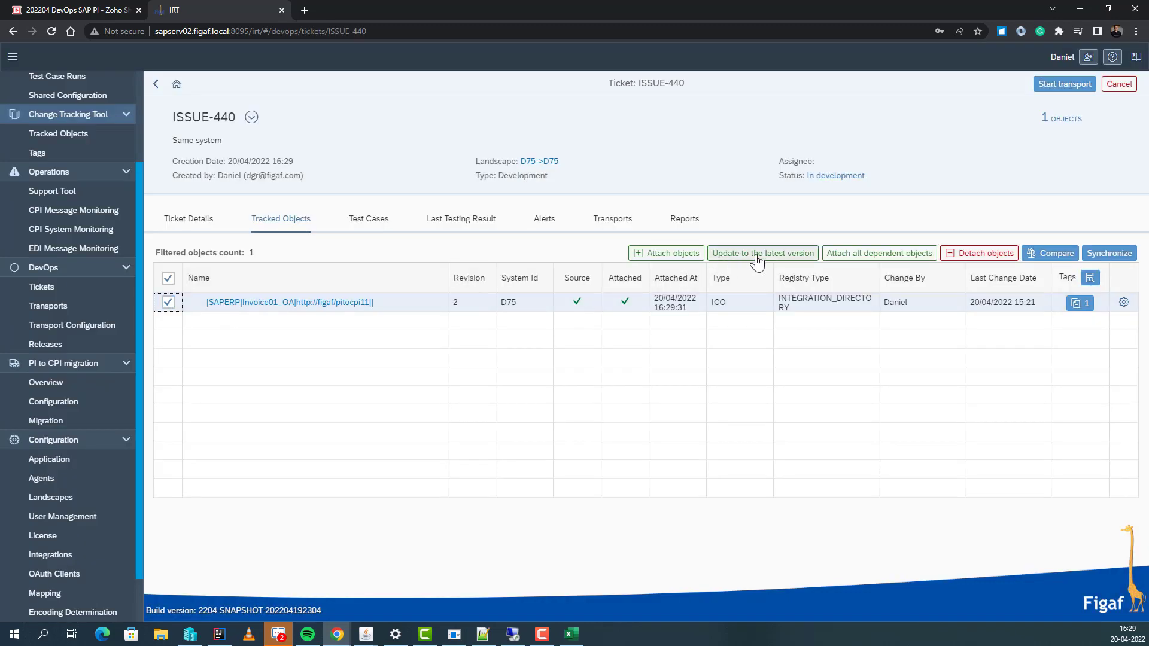
click(846, 256)
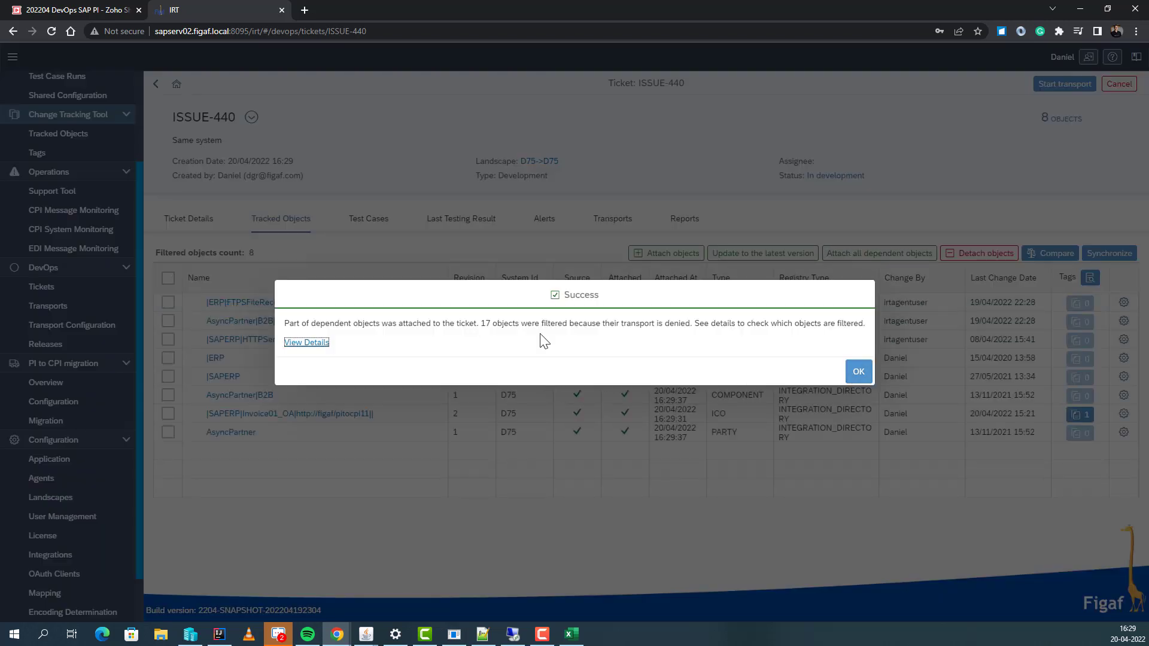
click(288, 343)
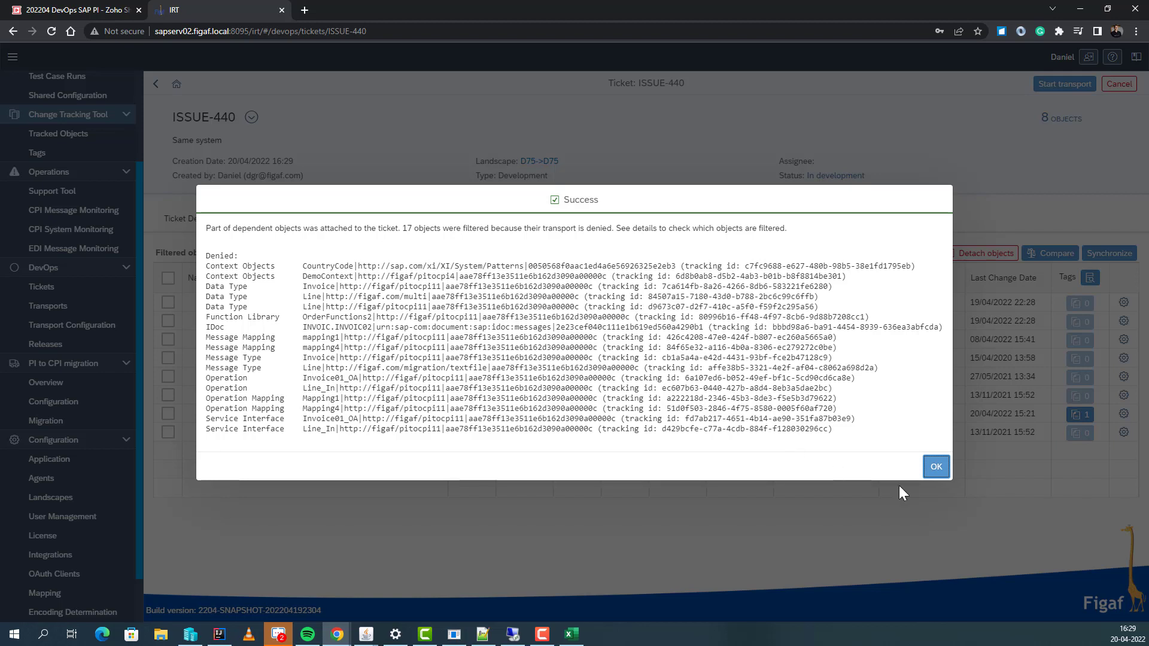
click(936, 468)
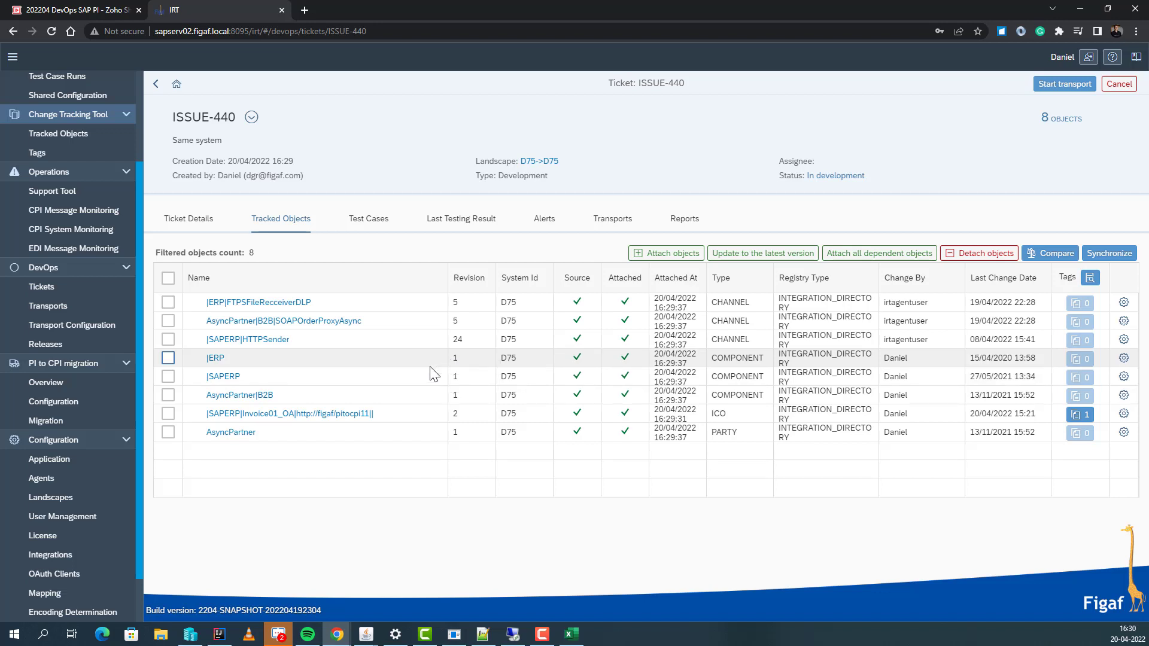
Start the ticket's transport, refresh its progress until processing finishes, and open the transport
click(1060, 84)
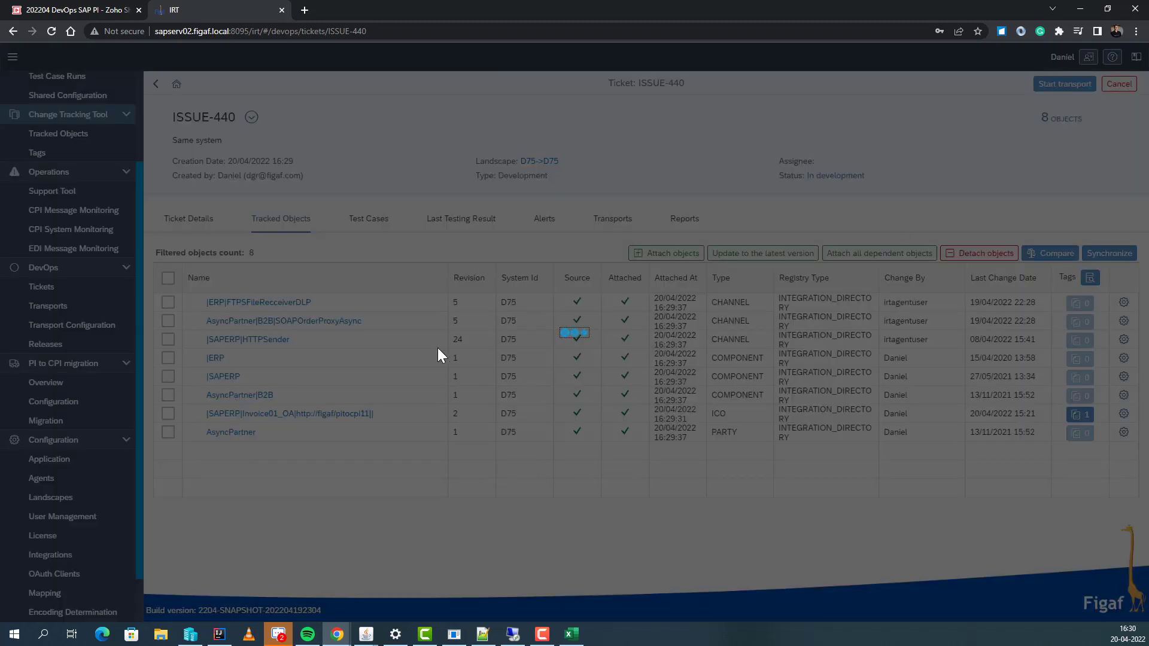
click(827, 383)
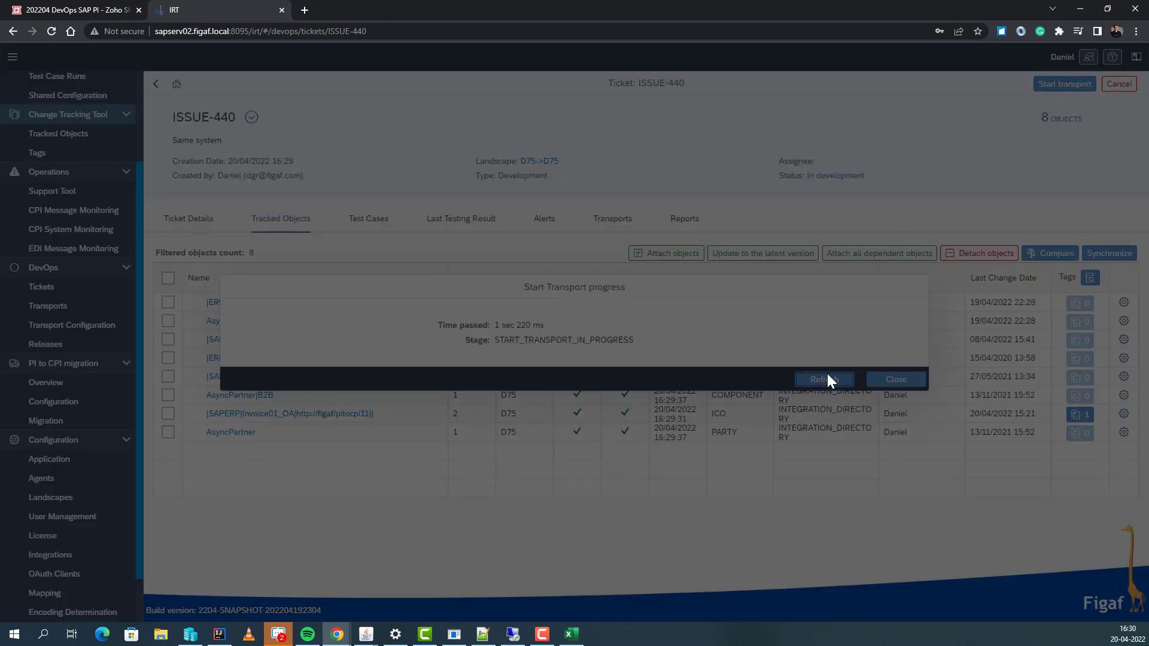
click(830, 384)
click(830, 384)
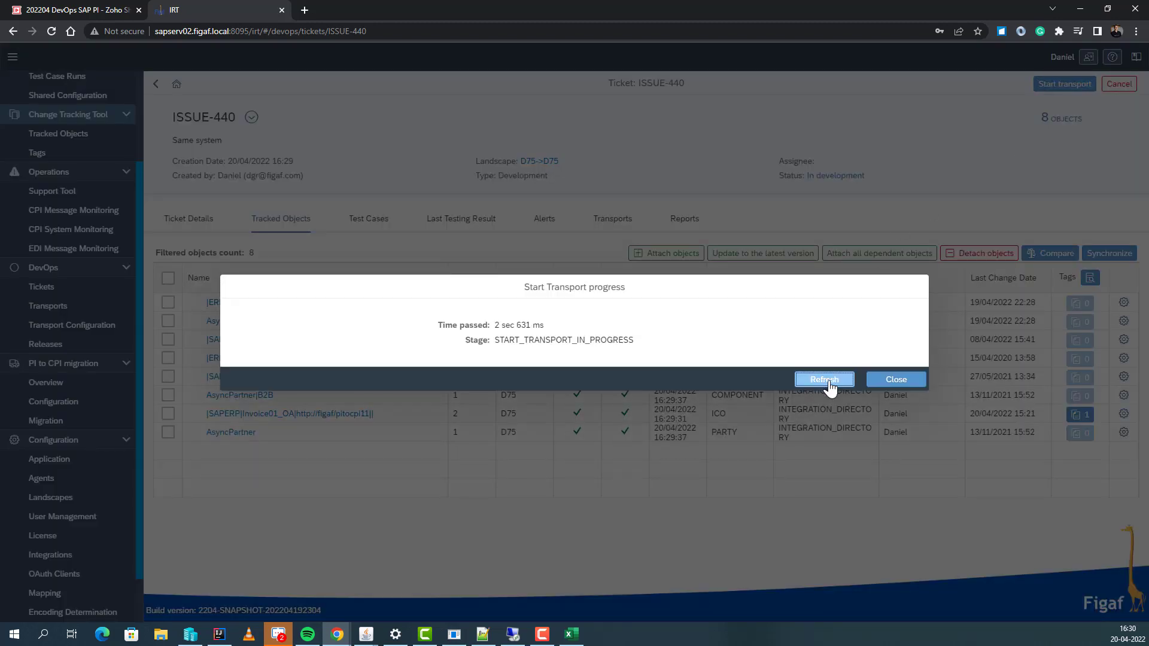
click(830, 384)
click(831, 385)
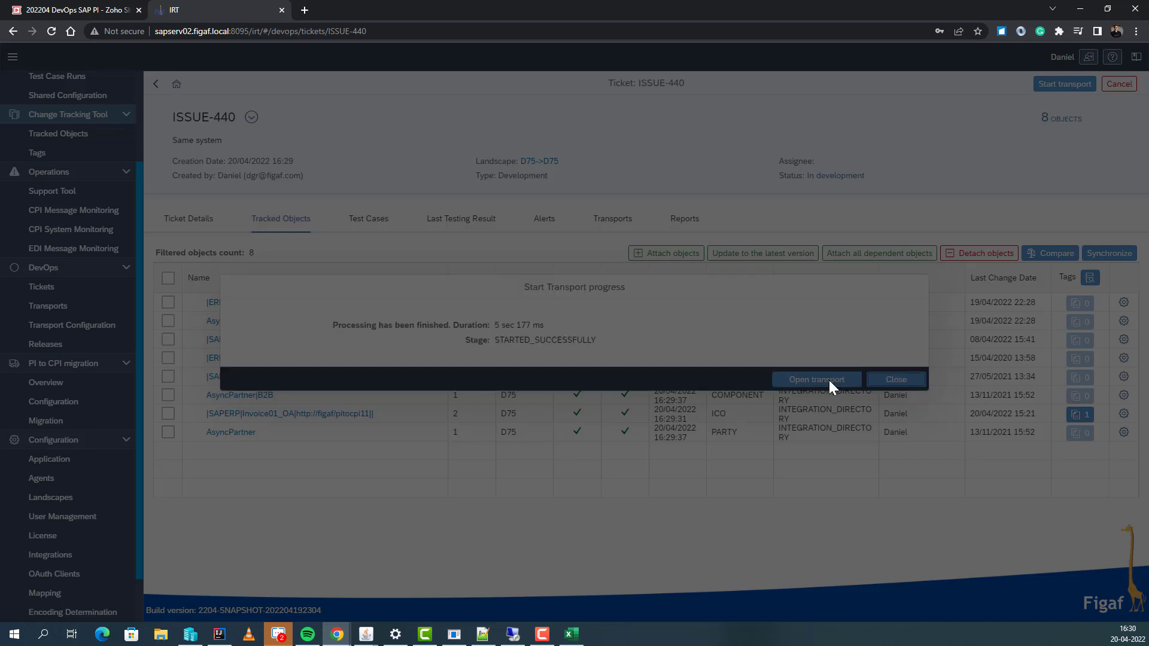
click(828, 380)
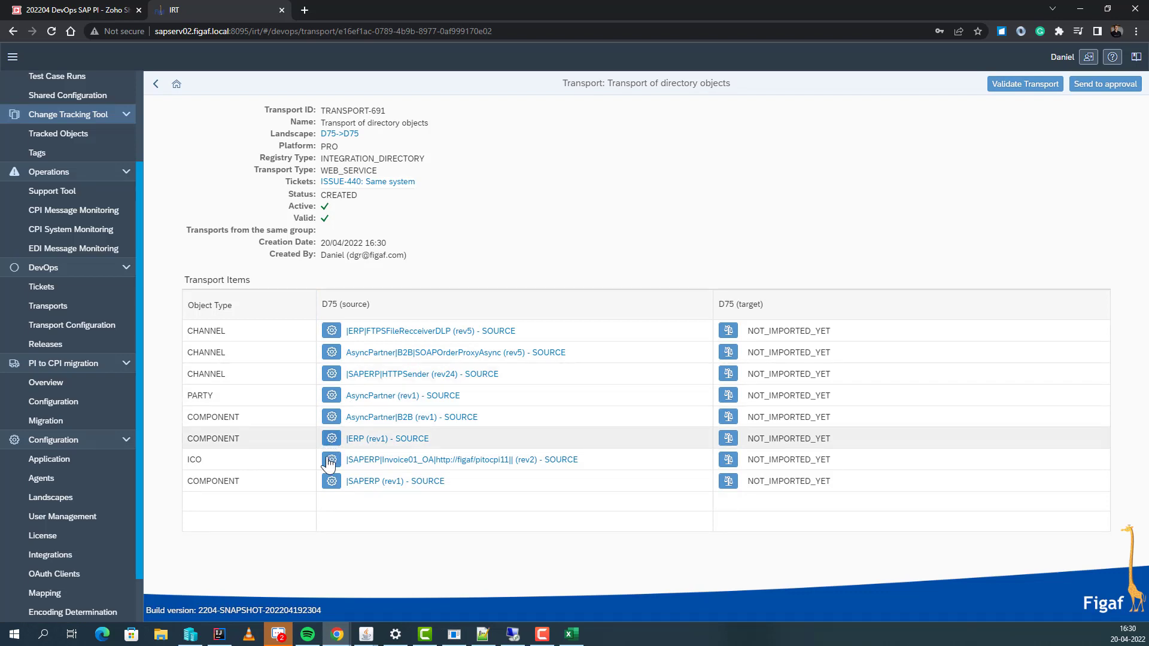
Set the |SAPERP component's D75 target service to SAPERP412 in its transport configuration, save it, and return to the transport
click(330, 484)
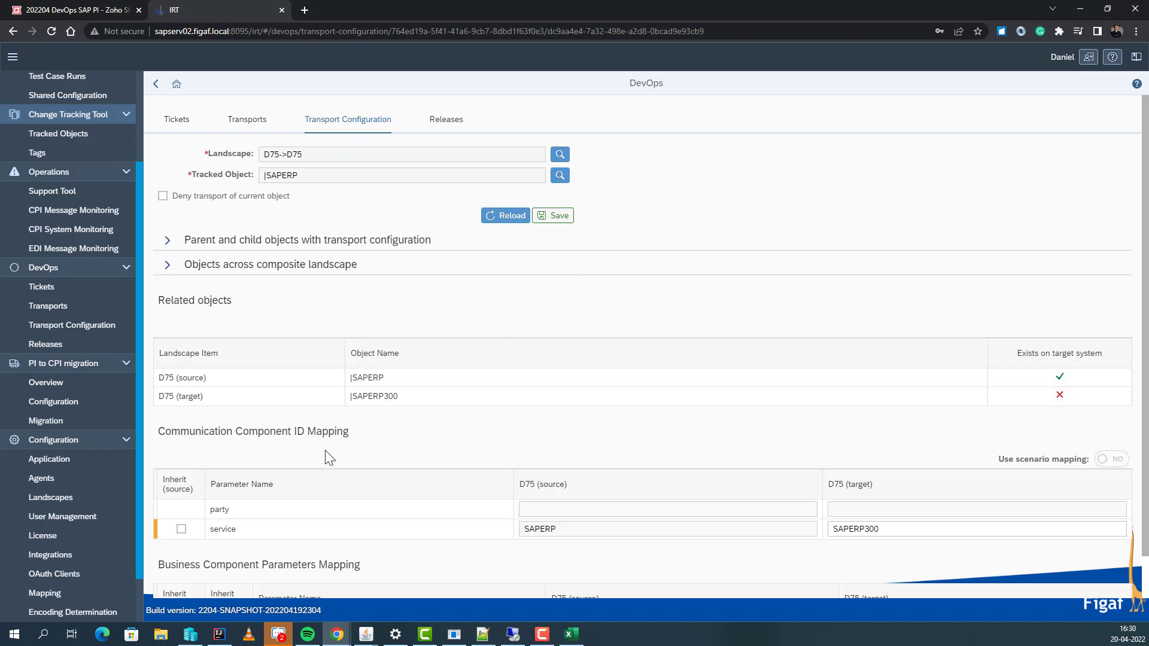
click(874, 529)
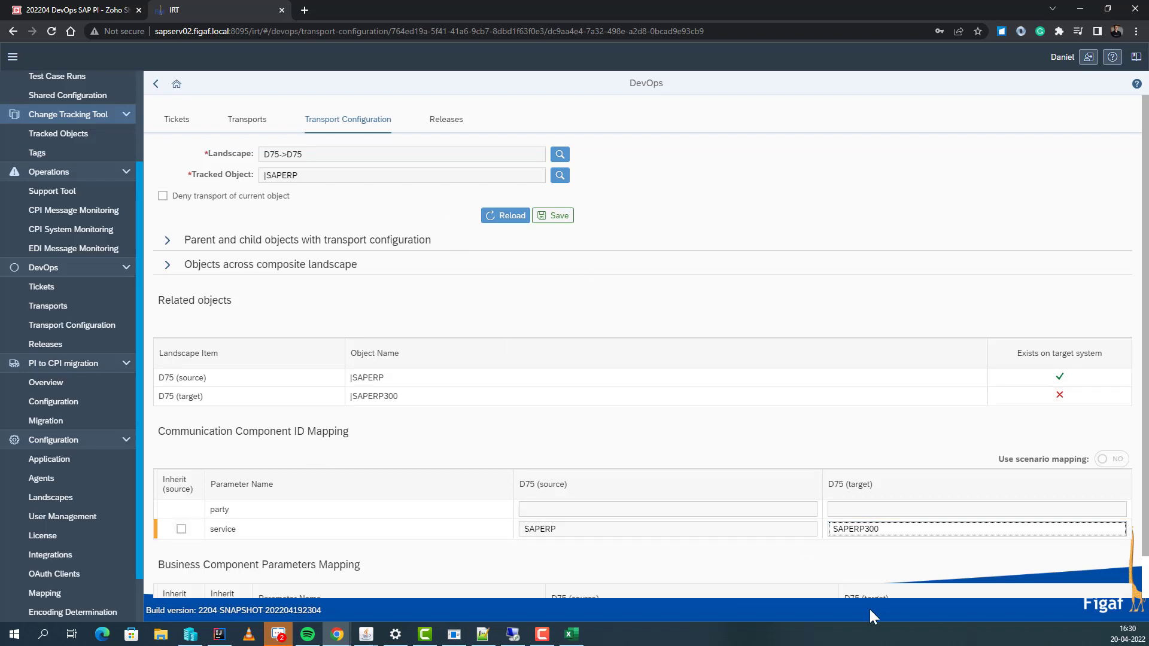
key(BackSpace)
text(4)
key(Delete)
key(Delete)
text(12)
scroll(718, 454, down, 1)
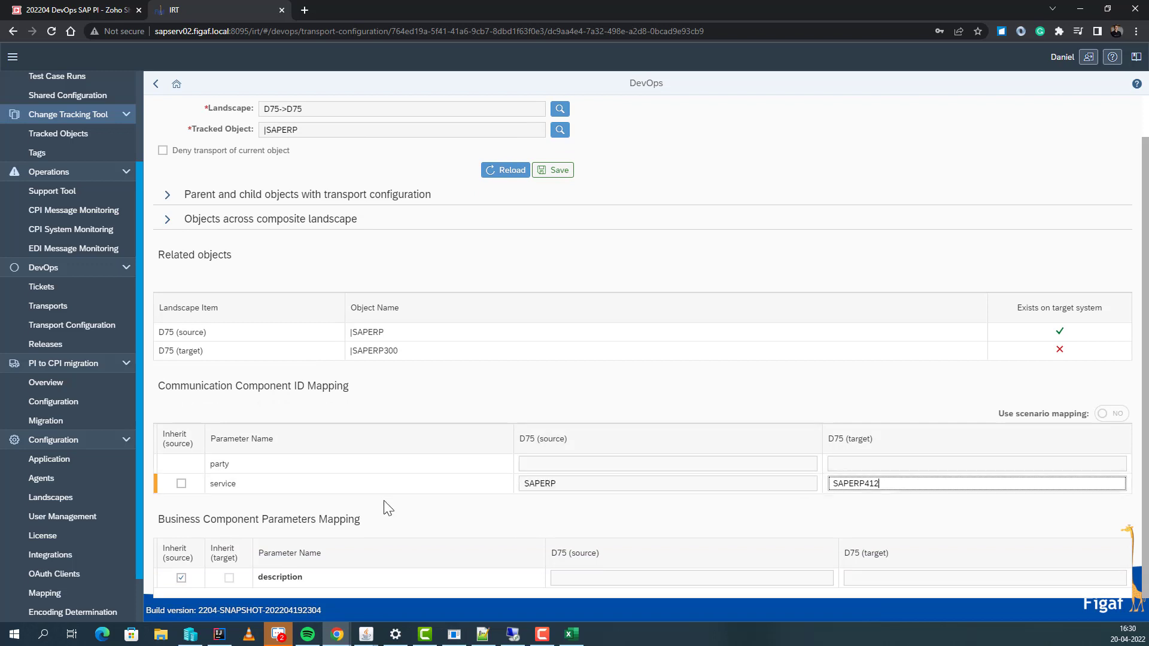
click(553, 170)
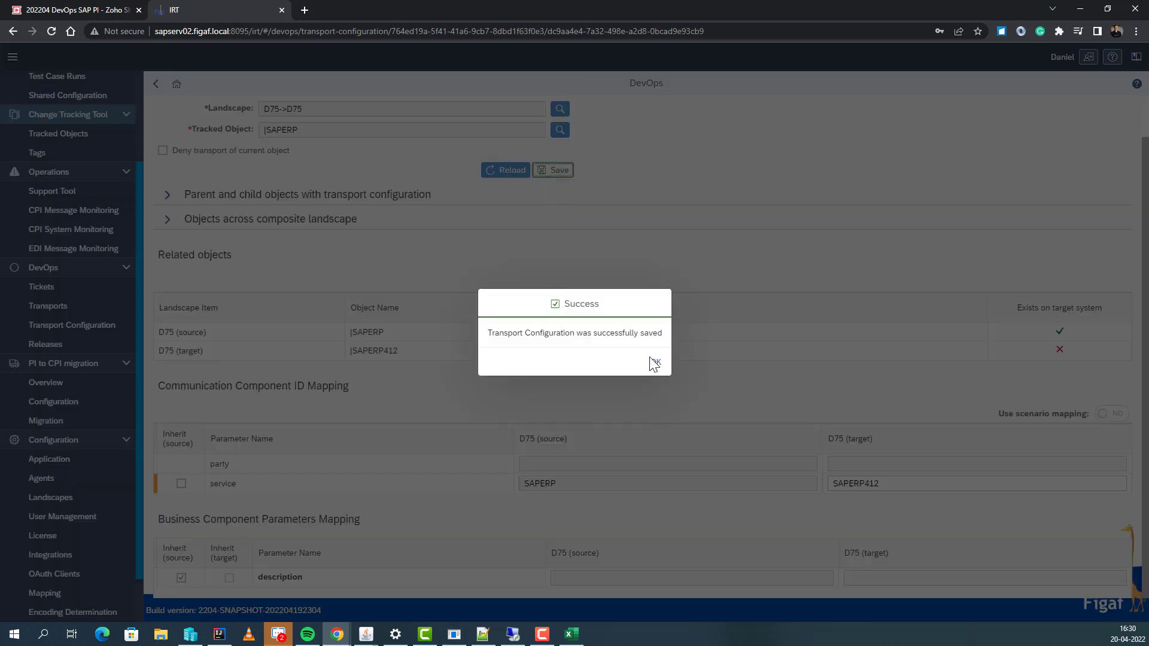
click(654, 361)
click(156, 84)
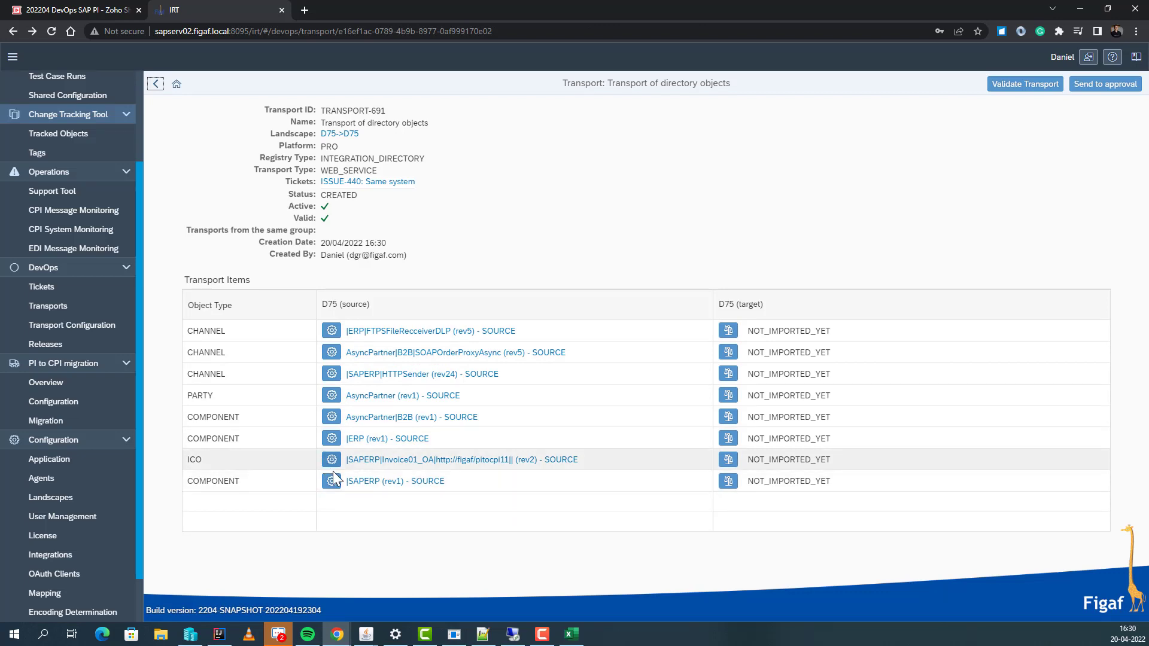
Review the related objects and channel ID mapping in the |SAPERP|HTTPSender transport configuration, and return to the transport
click(332, 375)
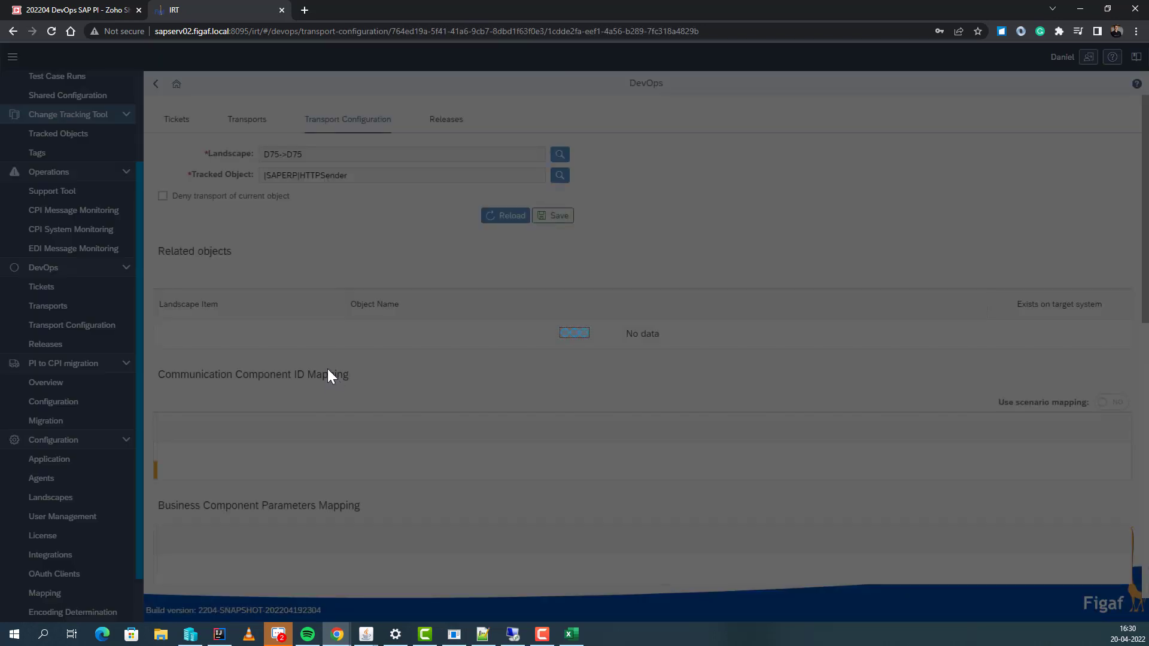
scroll(279, 310, down, 2)
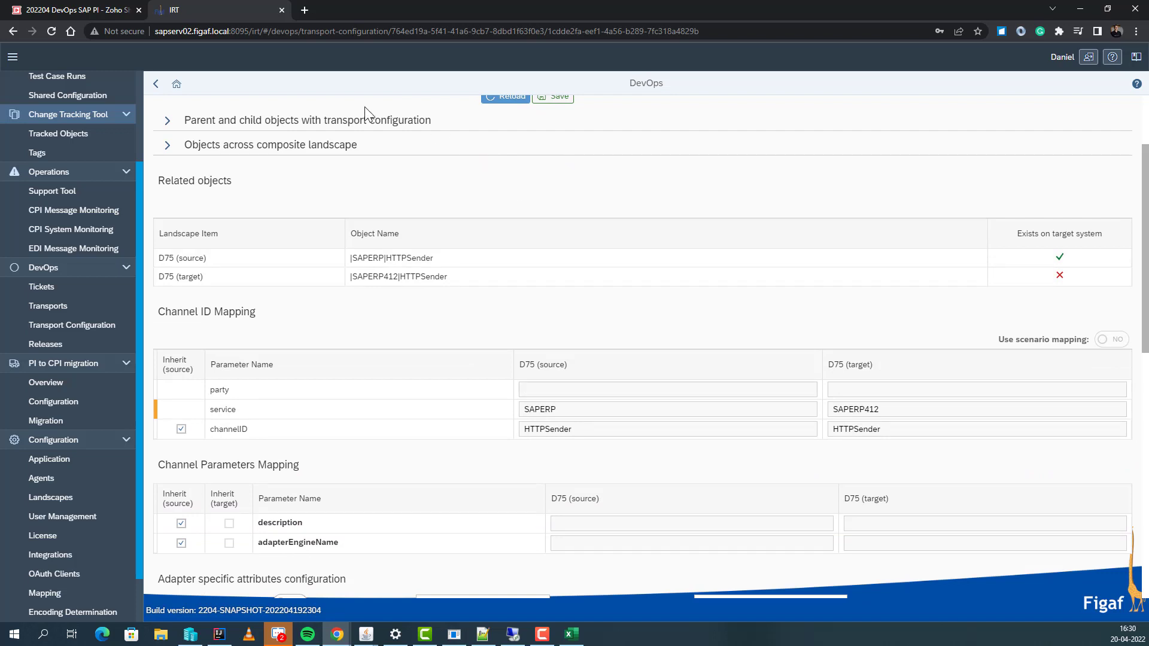
click(156, 84)
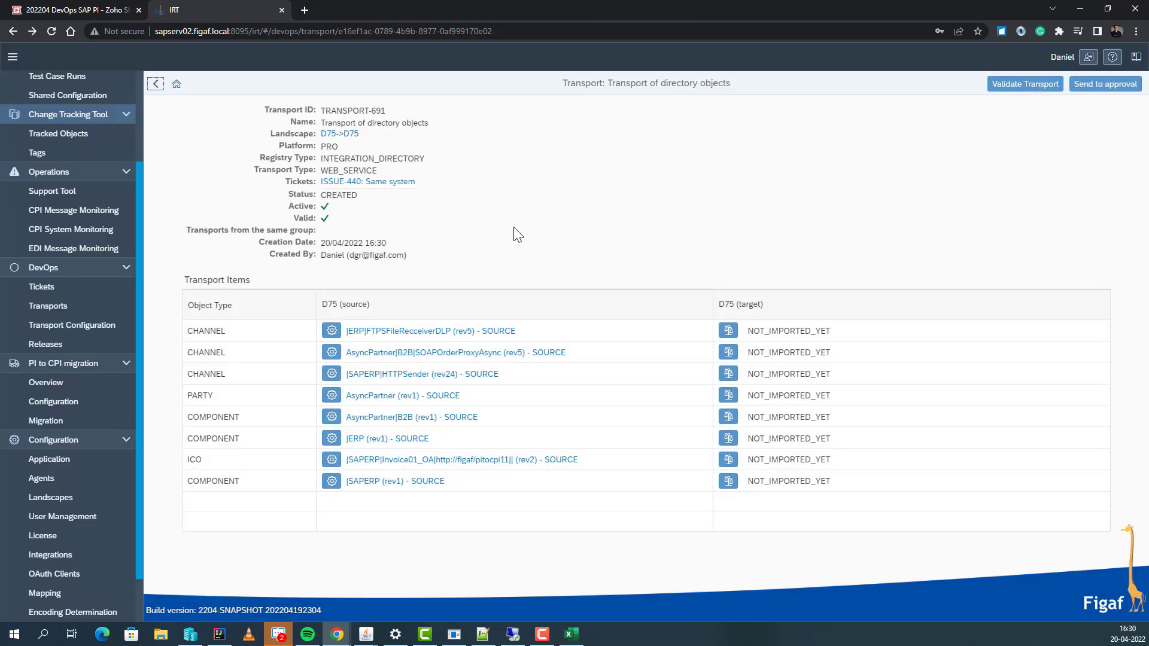
Review the Invoice01_OA ICO's header mapping and expanded |ERP and AsyncPartner|B2B receiver projections in its transport configuration, and return to the transport
click(335, 460)
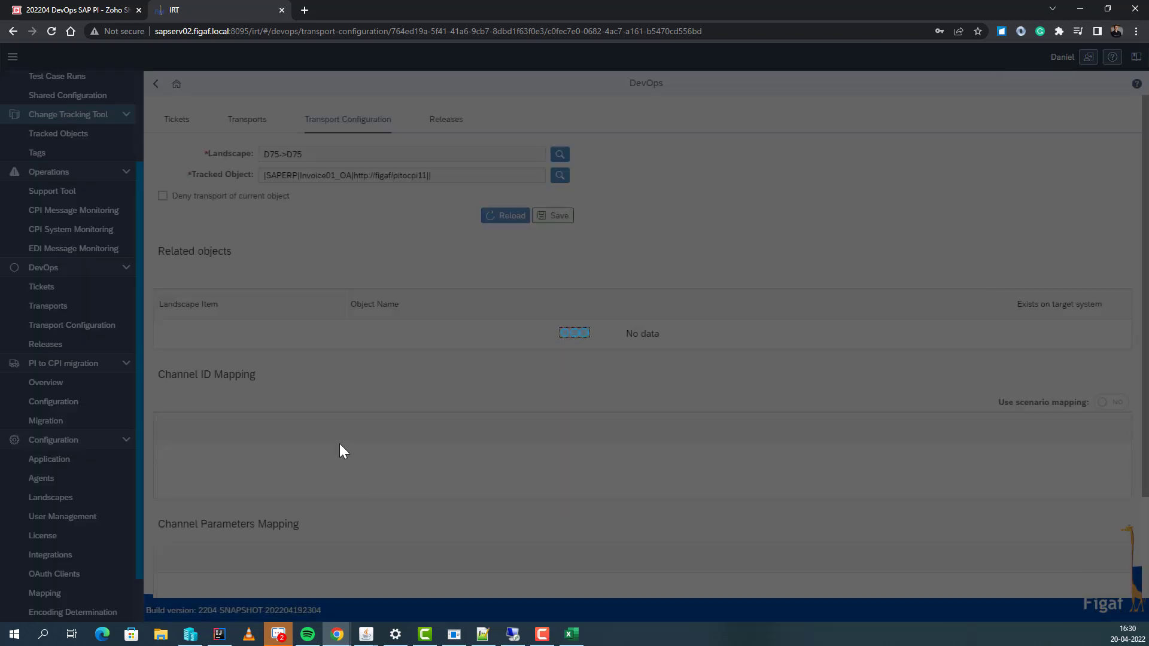
scroll(347, 419, down, 5)
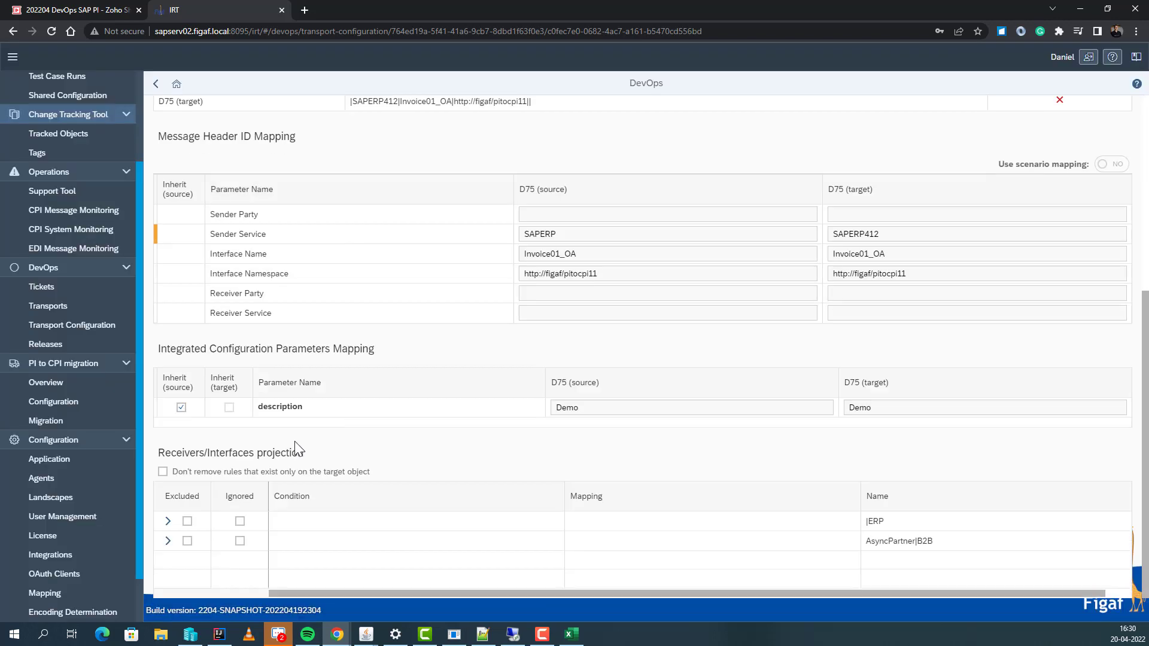
click(168, 521)
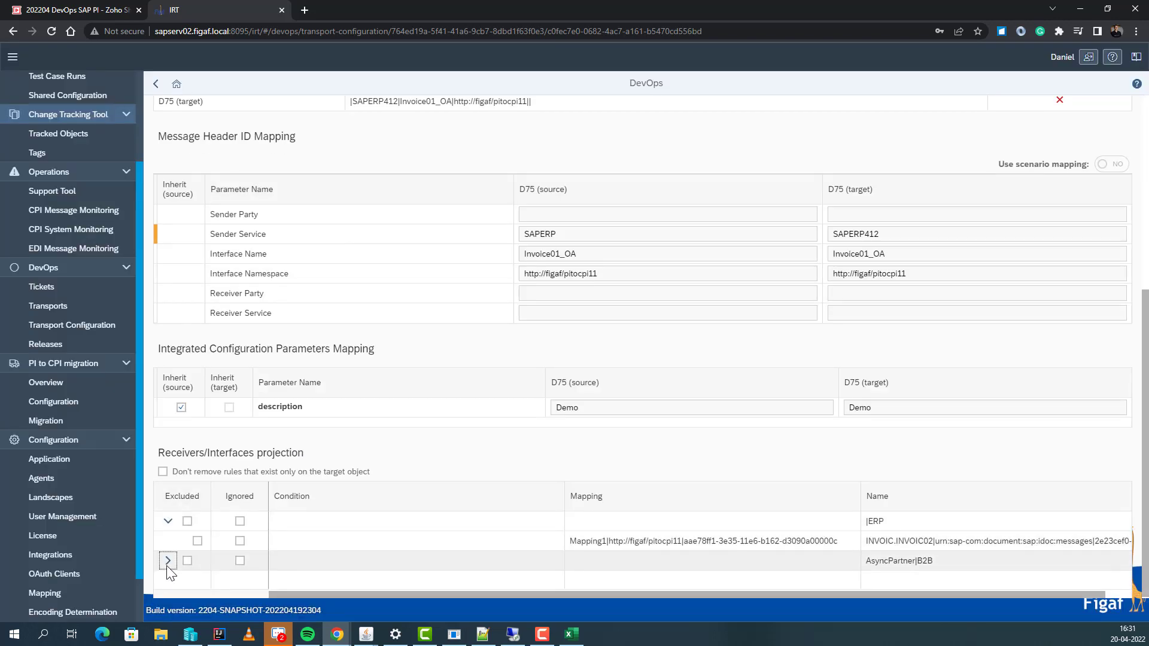
click(168, 561)
scroll(471, 541, up, 1)
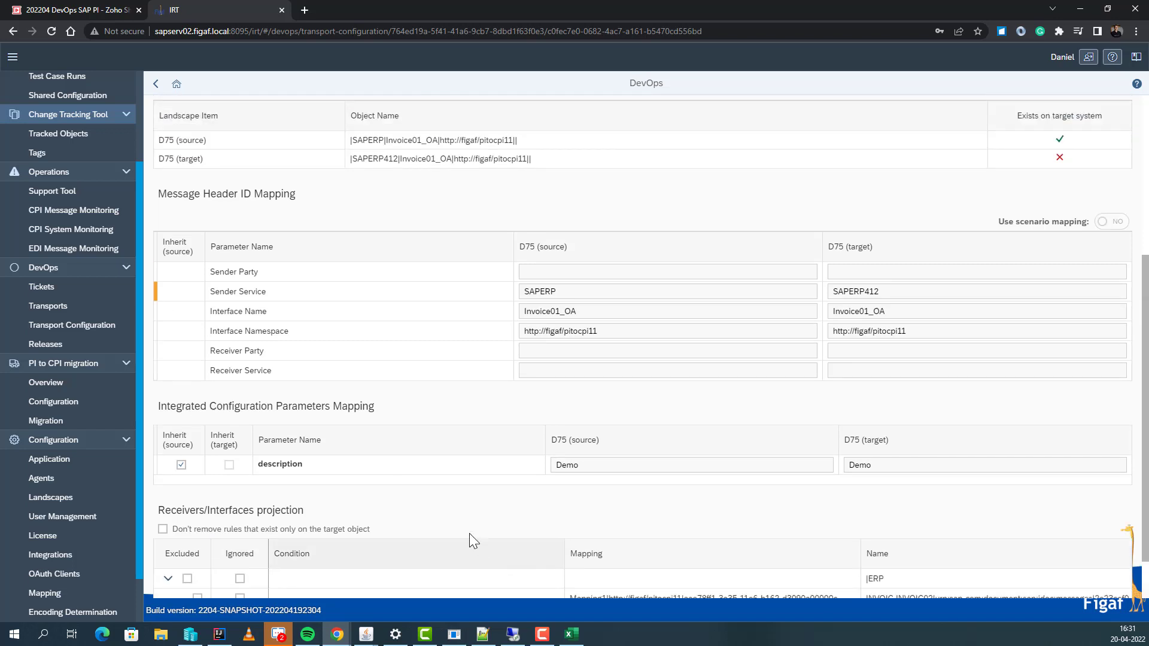
scroll(375, 416, down, 1)
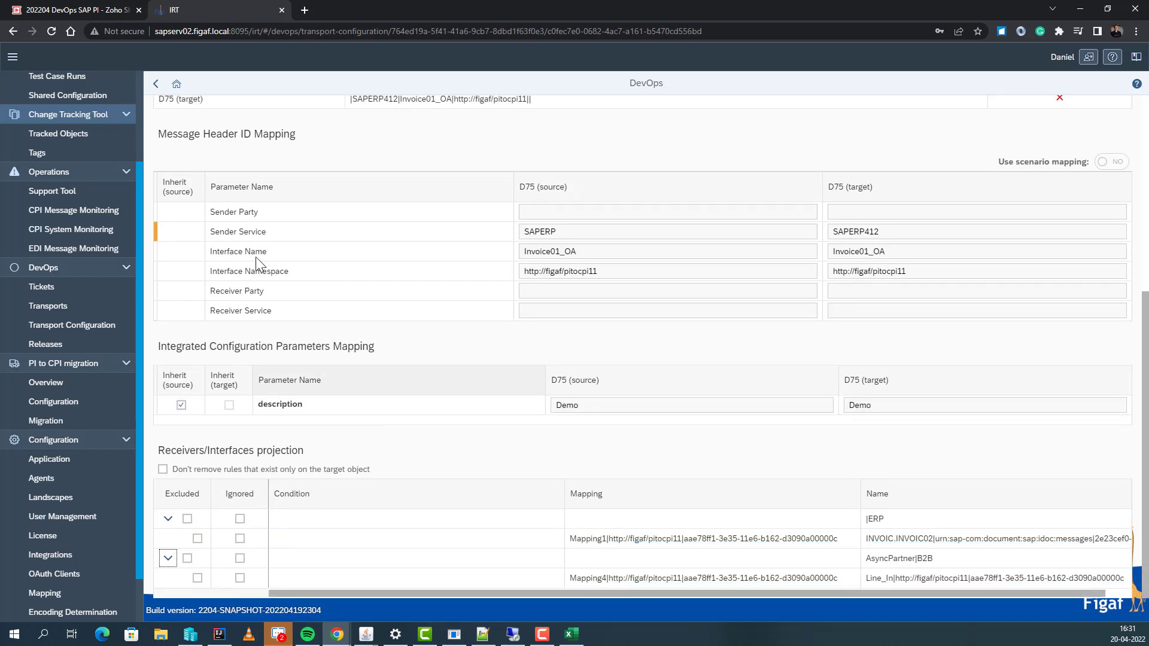
click(156, 84)
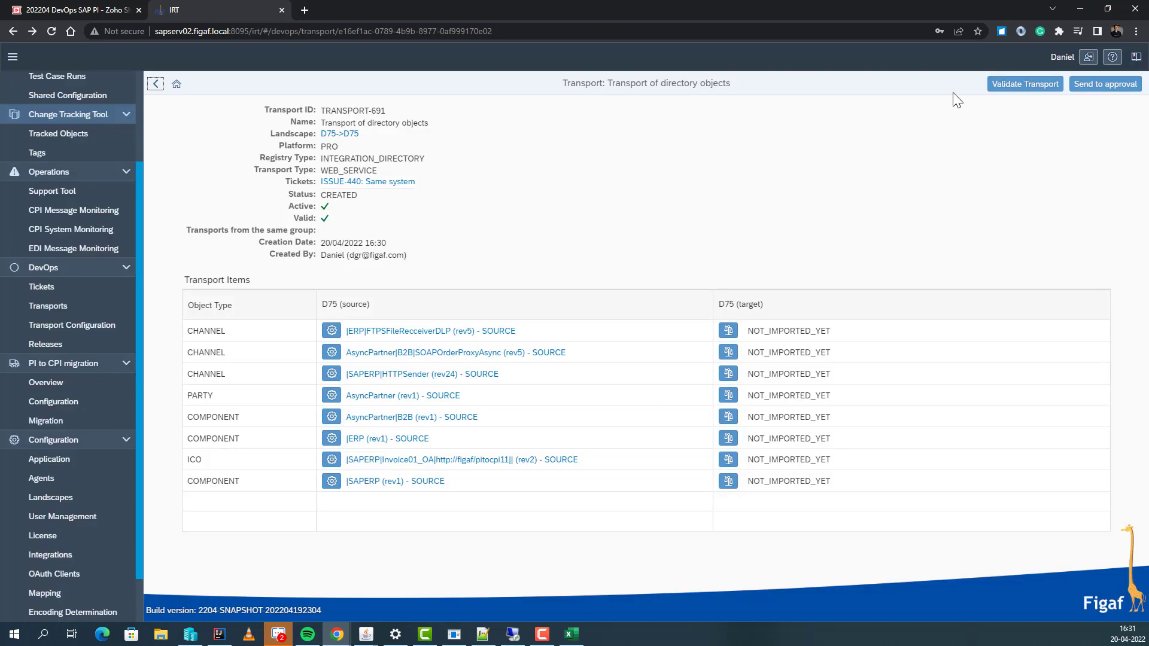
Send the D75->D75 transport of directory objects to approval and approve it
click(1106, 84)
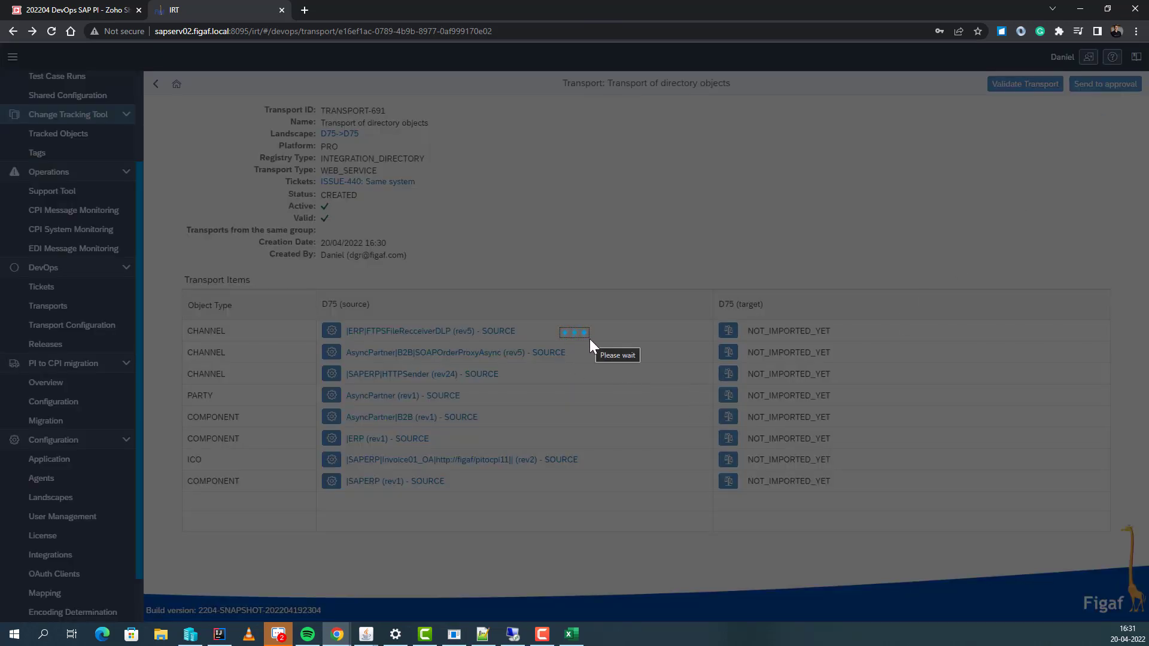
click(653, 364)
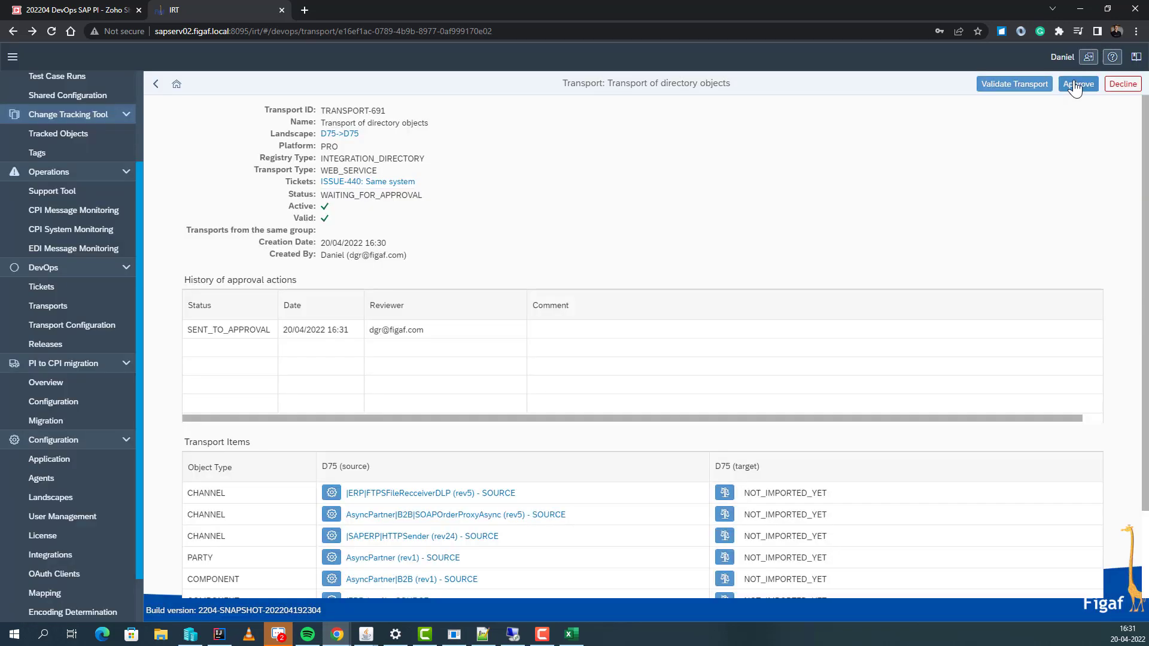
click(1075, 87)
click(684, 387)
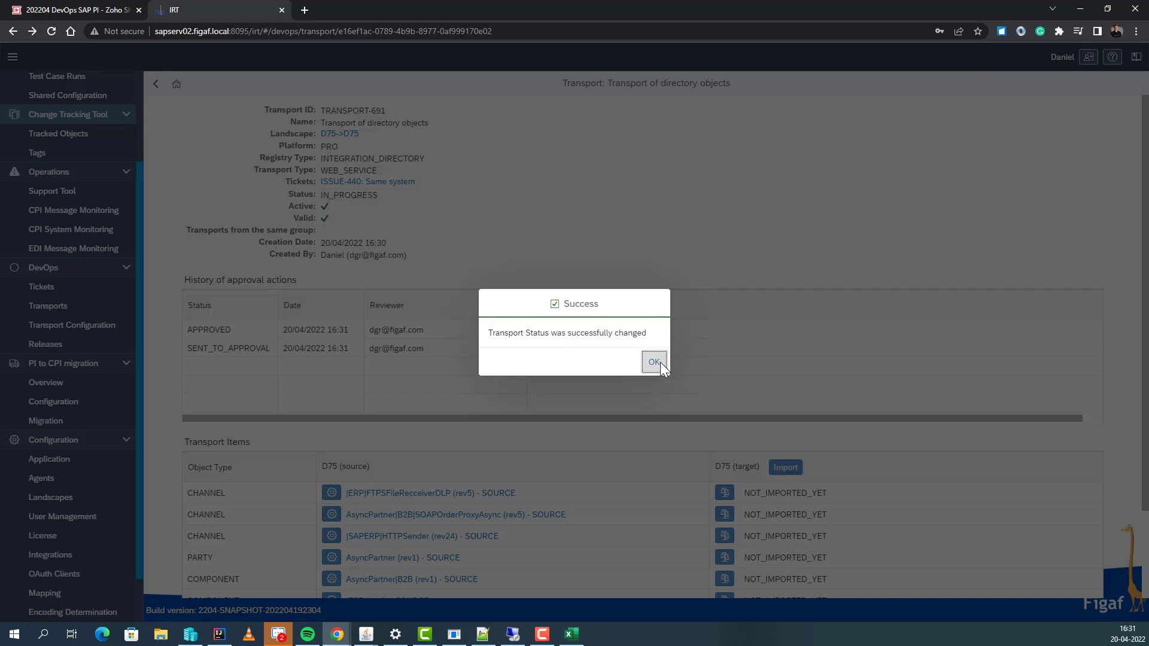
click(655, 362)
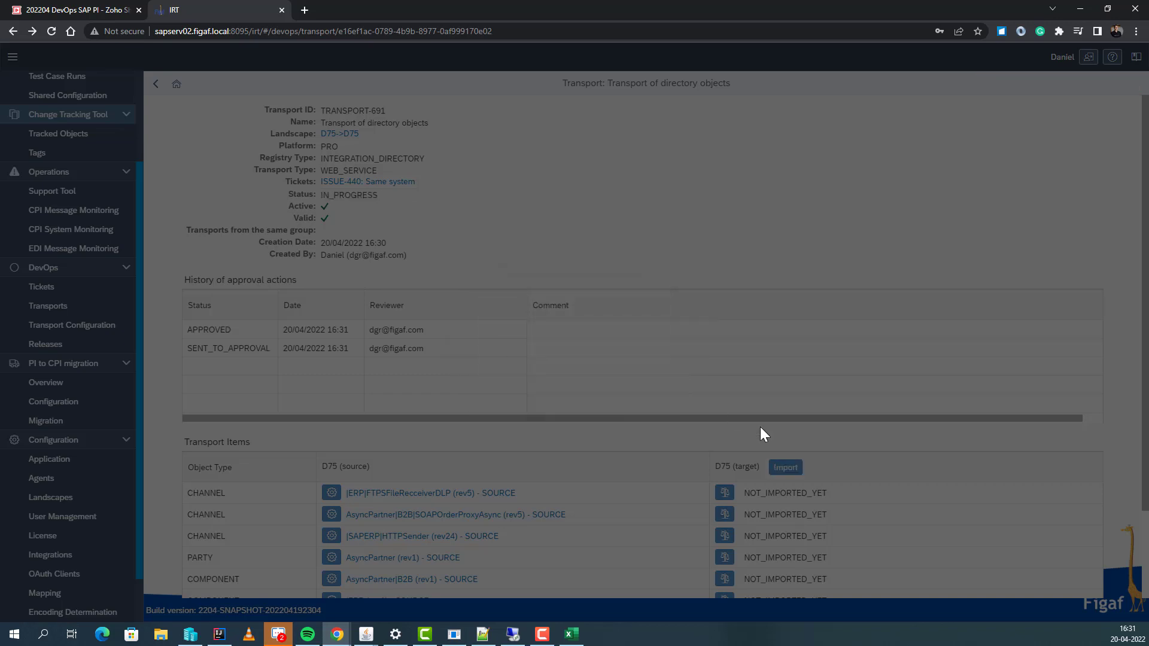
Import the approved transport items into the D75 target and refresh the import progress
click(781, 466)
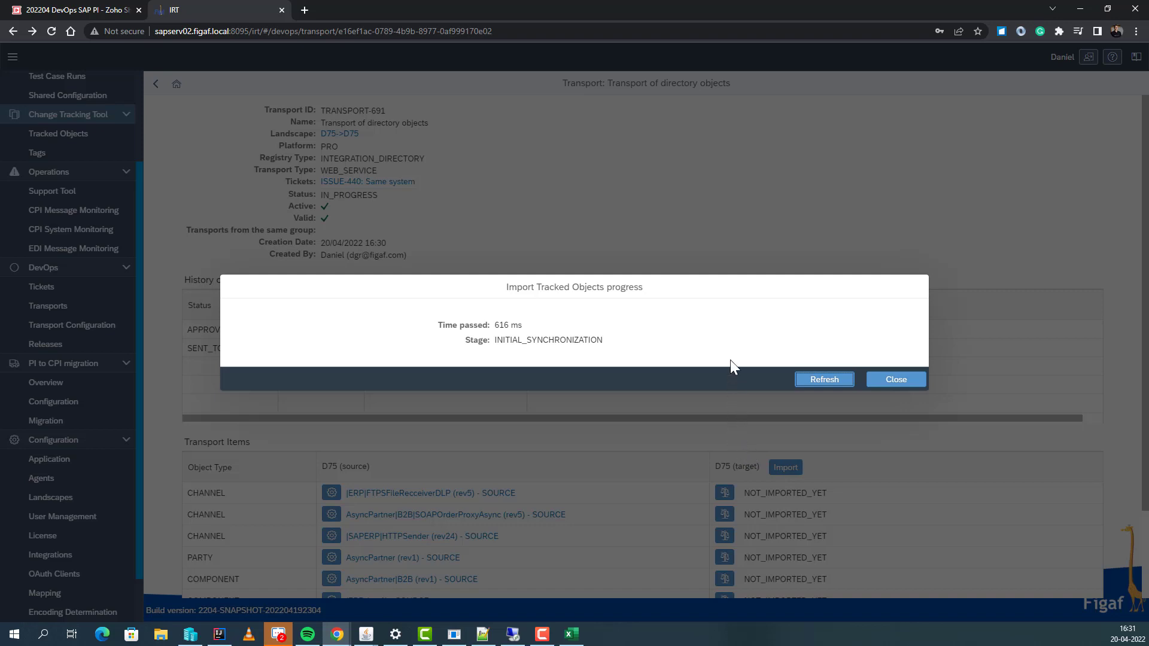
click(831, 383)
click(831, 383)
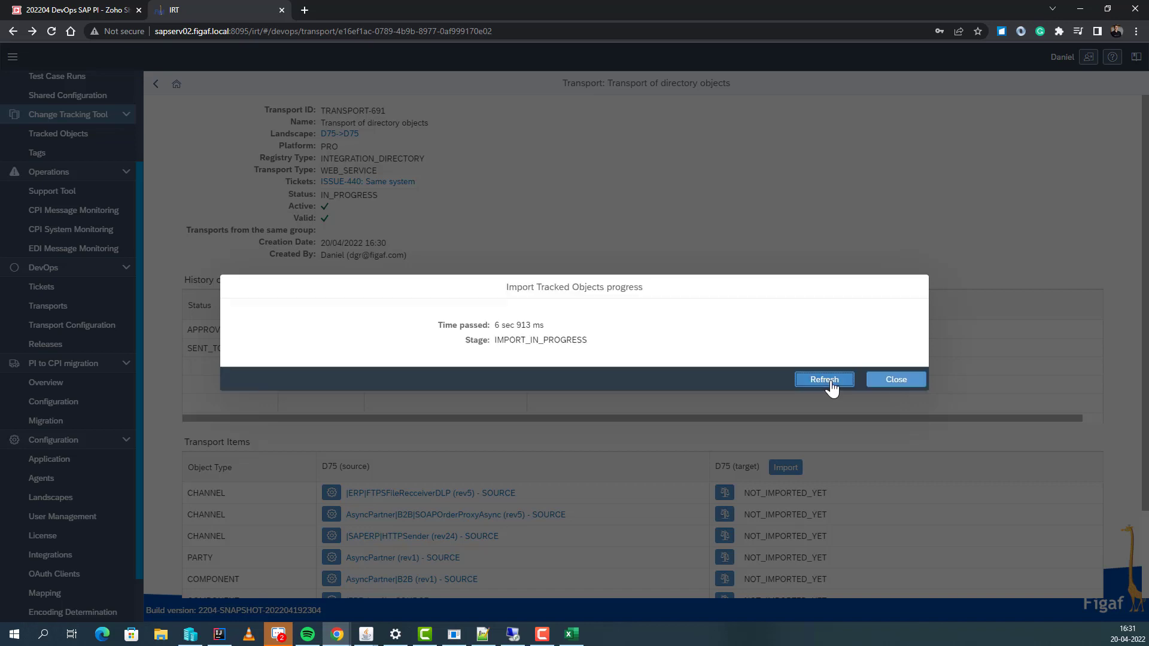
click(831, 383)
click(827, 381)
click(827, 380)
click(825, 381)
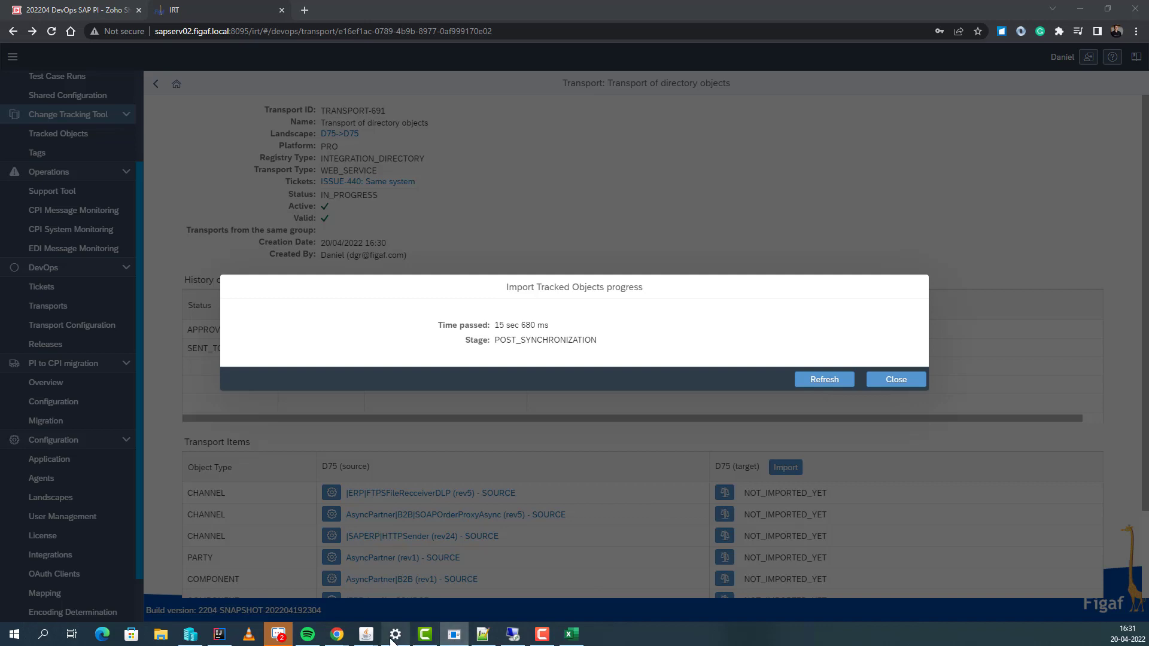
Switch to the D75 Integration Builder, refresh the 11_EndToEndDemo folder, and inspect the receiver interfaces of the SAPERP412 Invoice01_OA configuration
mouse_move(376, 641)
click(427, 576)
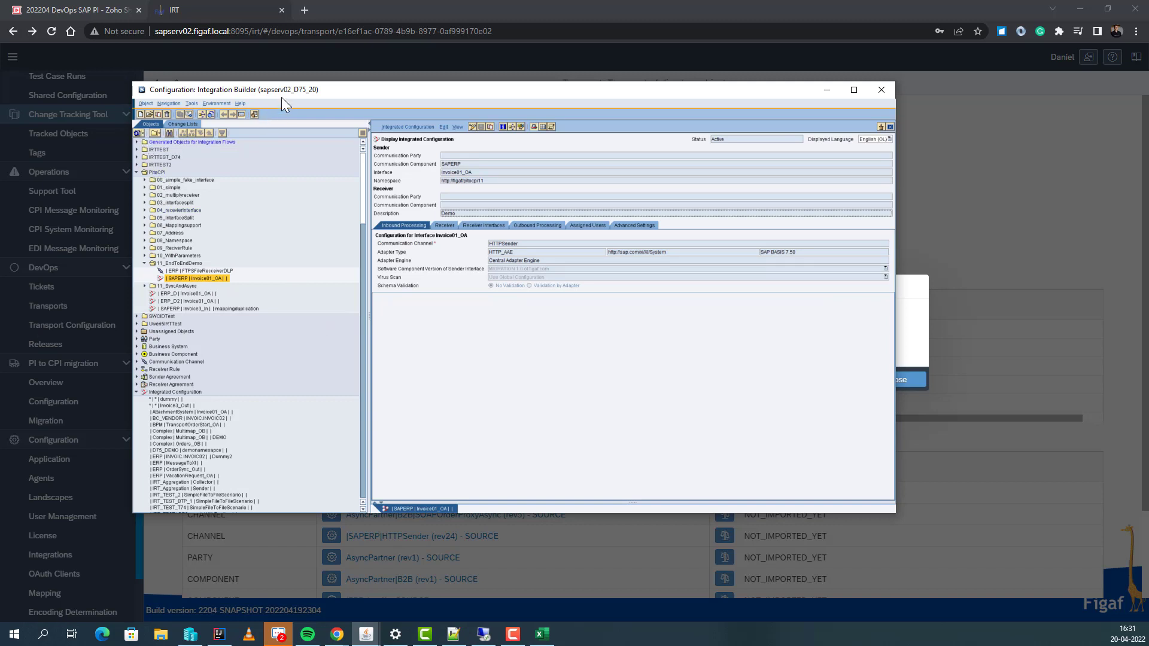
drag(282, 97, 376, 89)
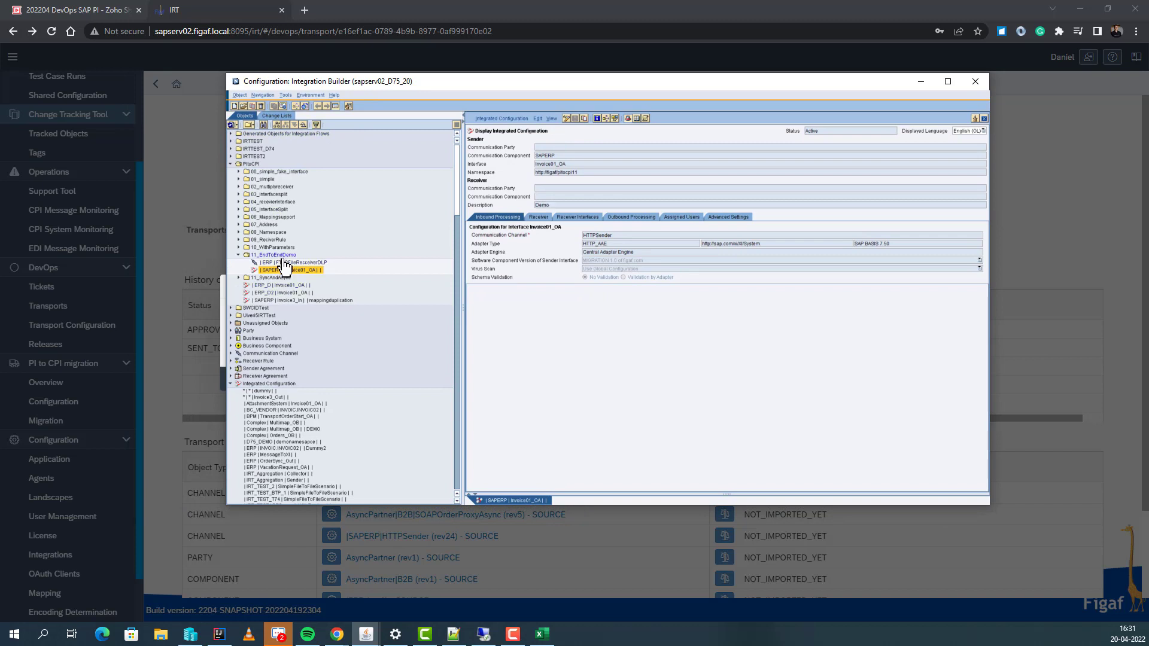
click(260, 257)
click(232, 127)
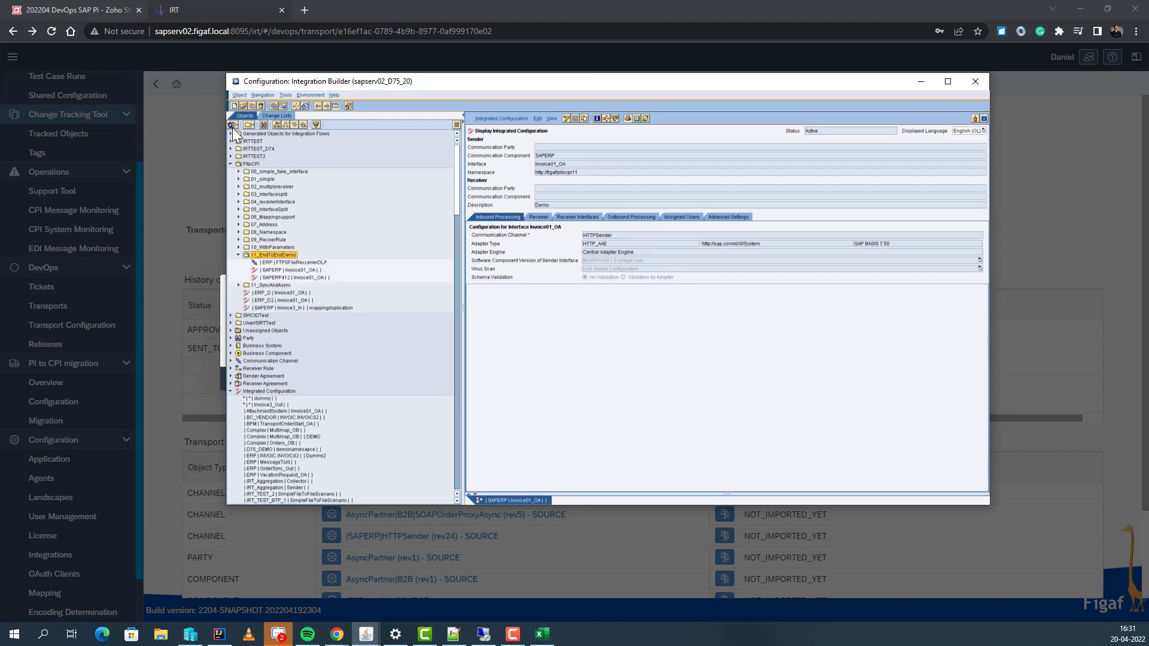
click(277, 278)
double_click(277, 279)
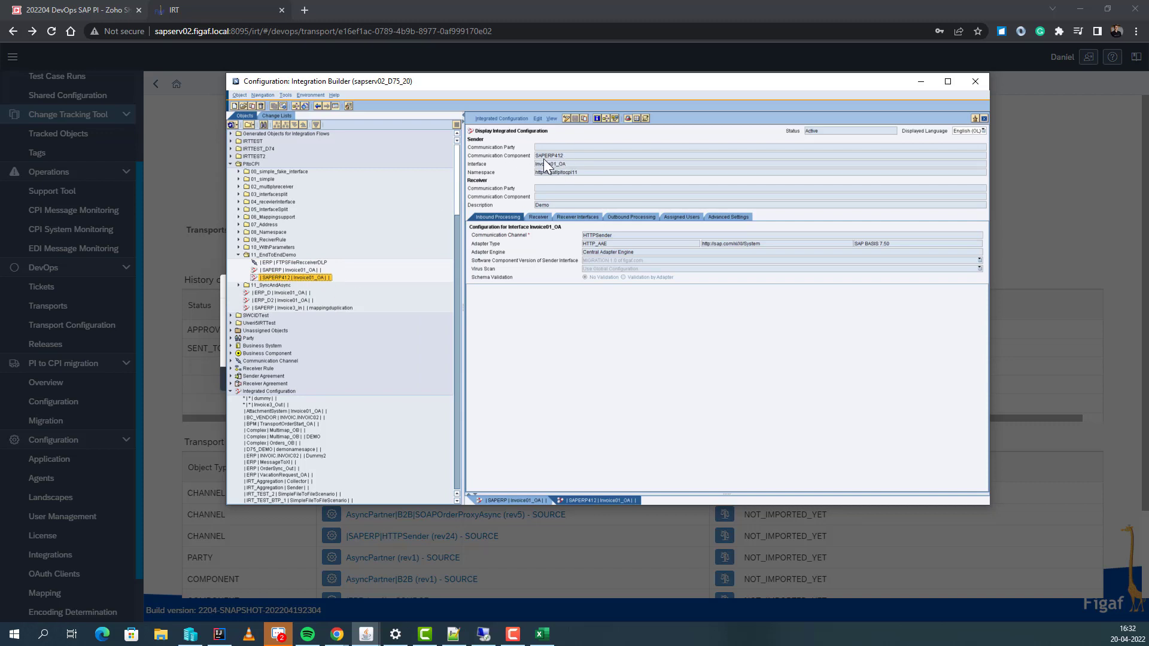
click(572, 217)
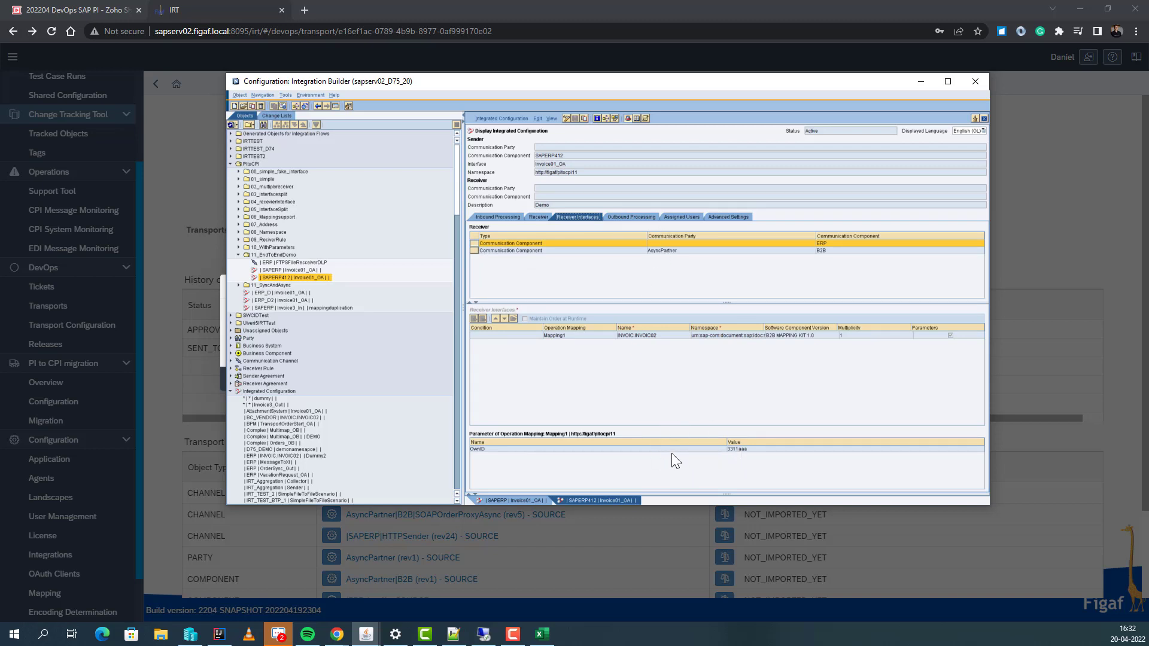
Switch back to the Figaf transport, dismiss the import progress, and review the target status of the transport items
click(1028, 210)
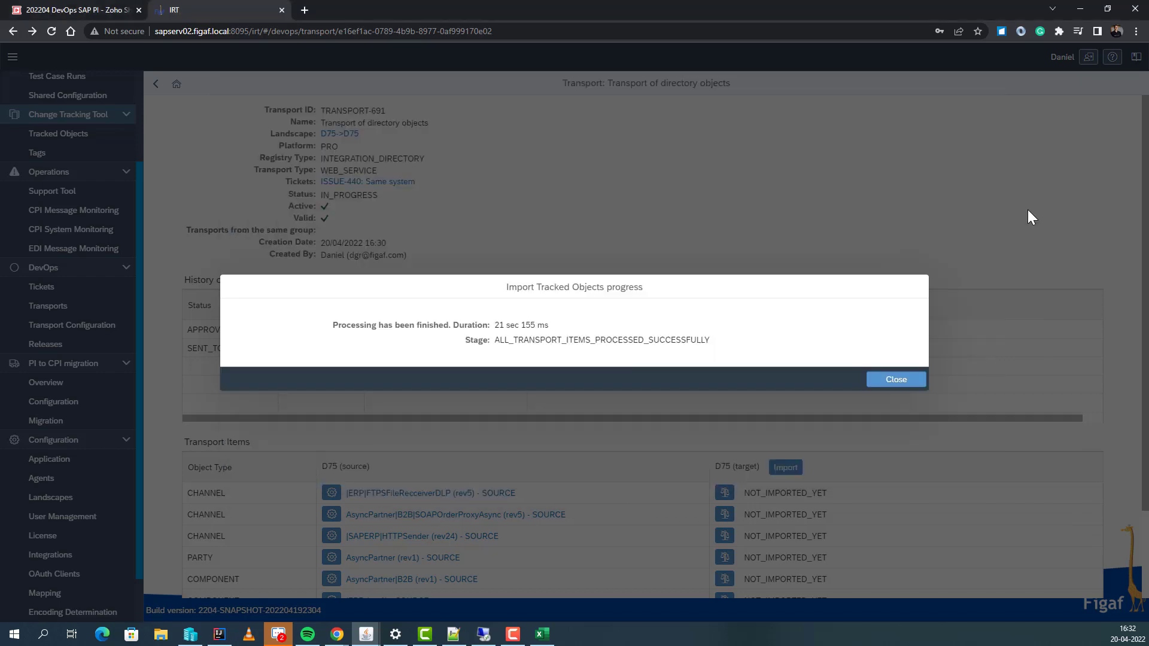
click(893, 383)
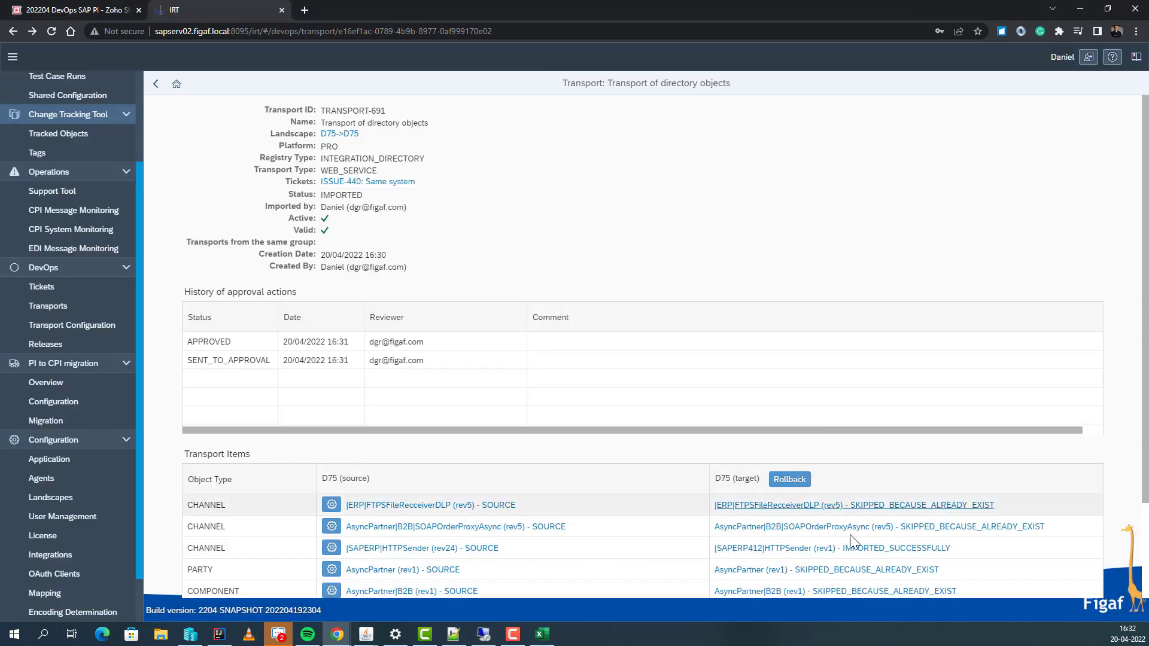
scroll(853, 542, down, 2)
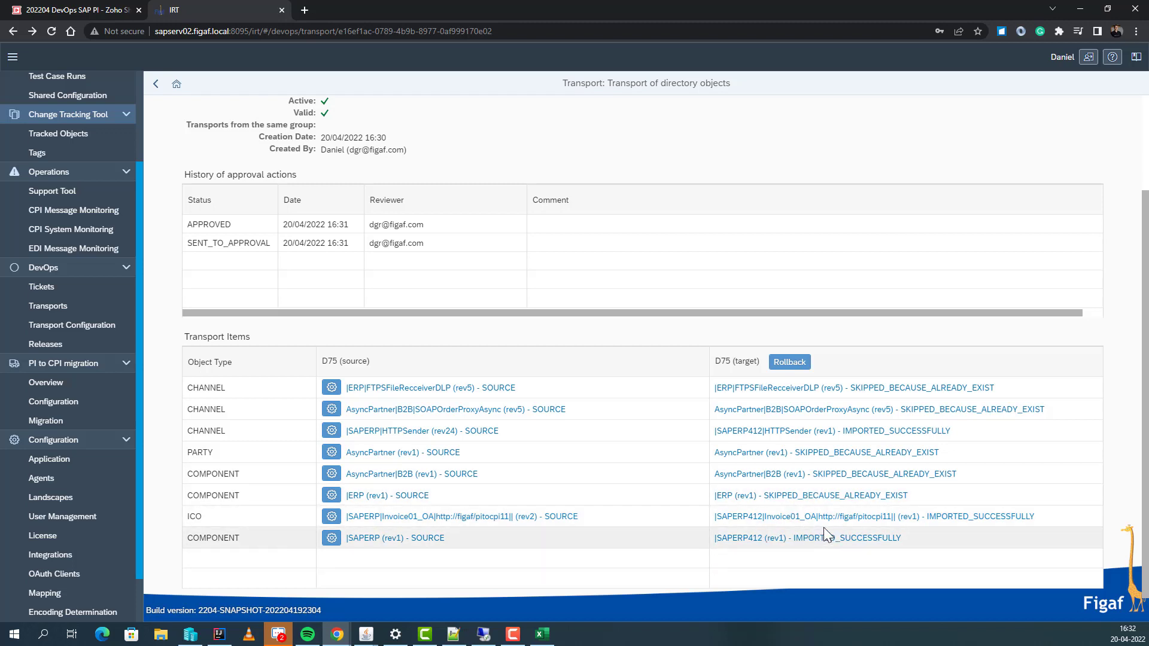
Roll back the transport's import on the D75 target and refresh the rollback progress
click(808, 369)
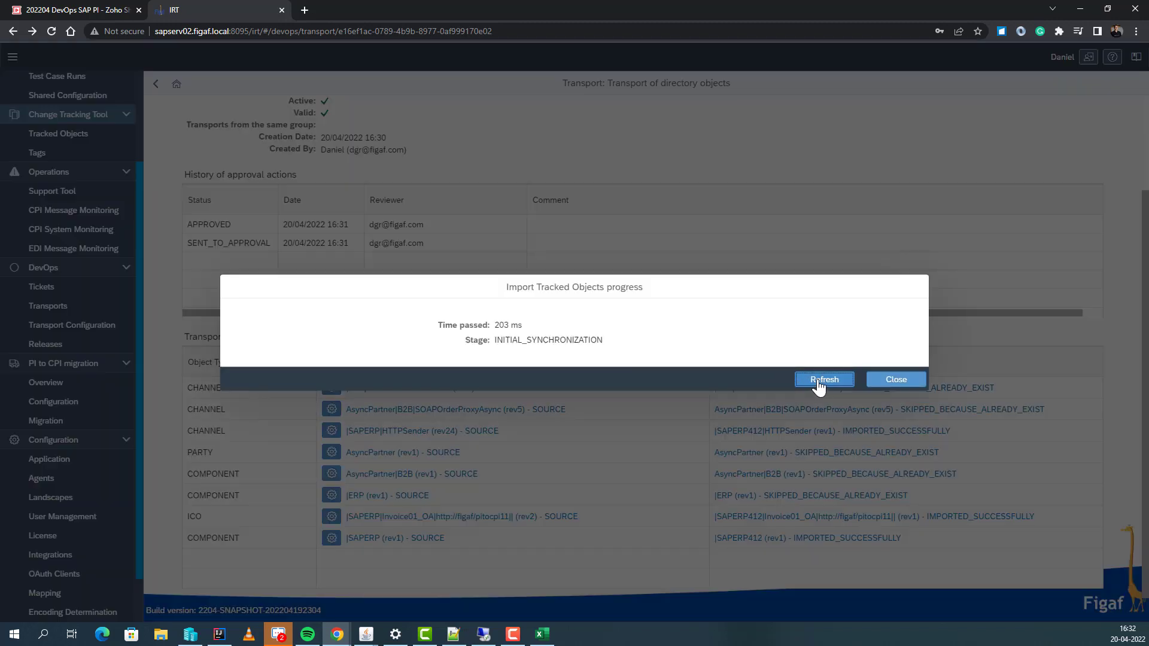
click(818, 380)
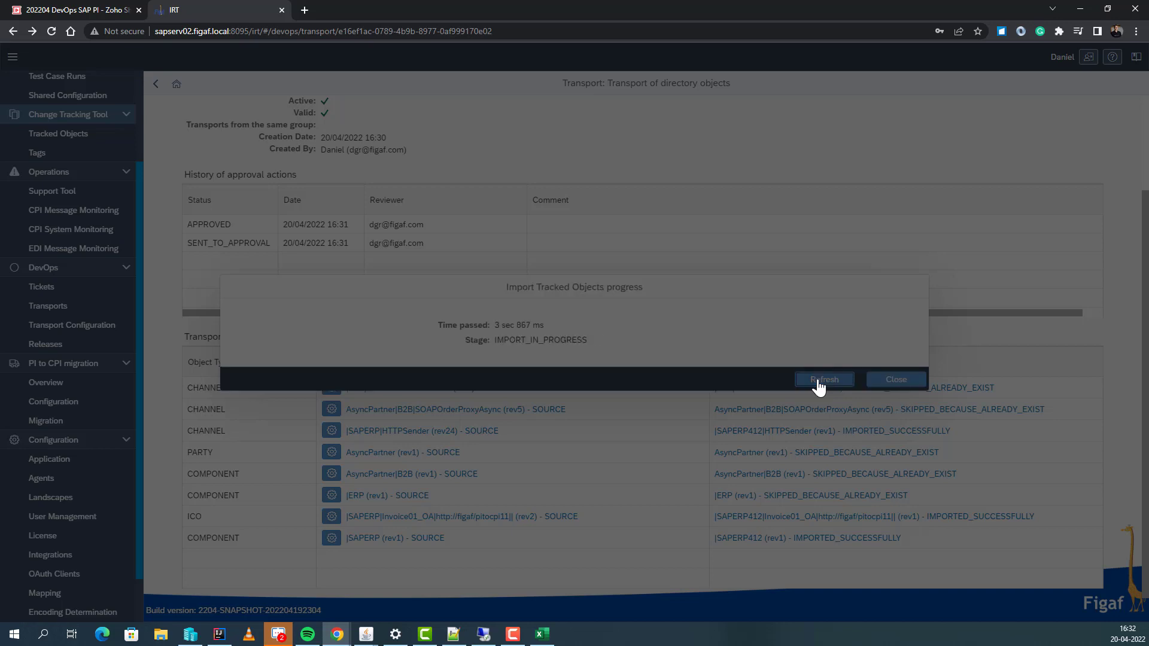
click(818, 379)
click(818, 379)
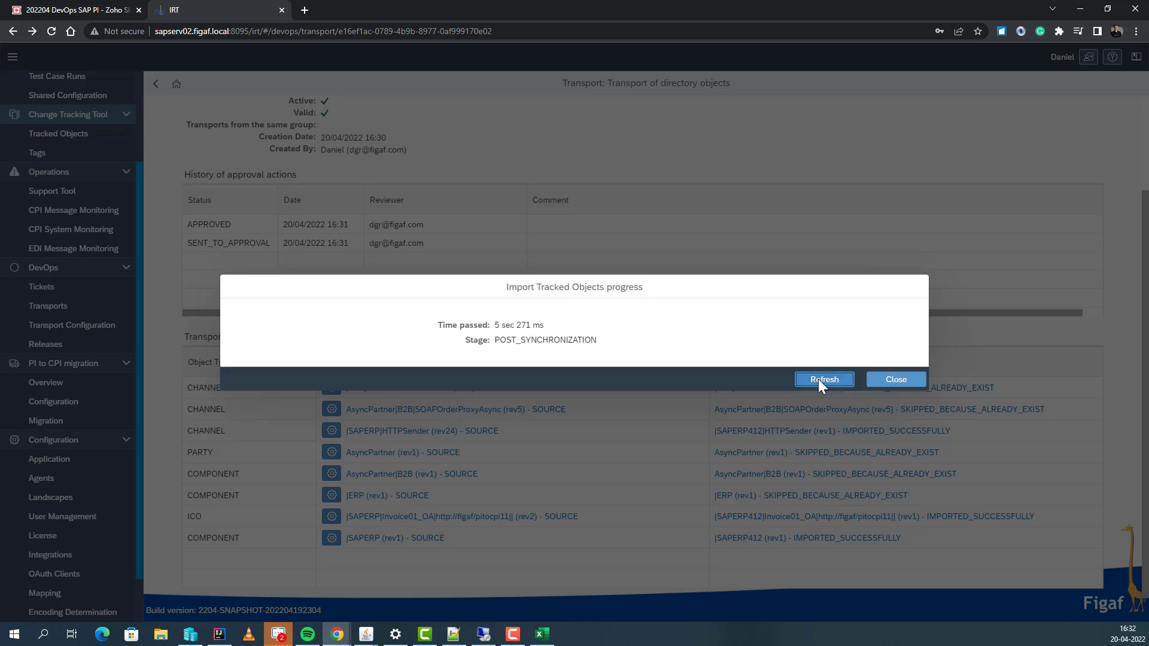
click(818, 379)
click(818, 379)
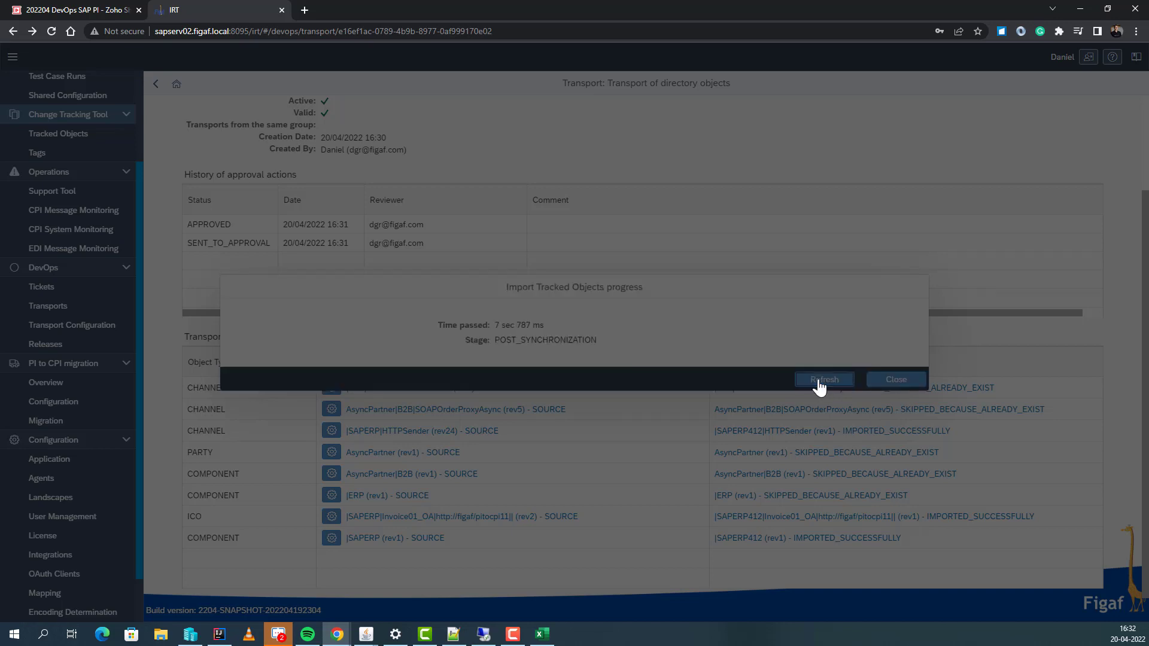
click(818, 379)
In Integration Builder, close the SAPERP412 Invoice01_OA configuration, try to reopen it, and refresh the 11_EndToEndDemo folder
key(alt+Tab)
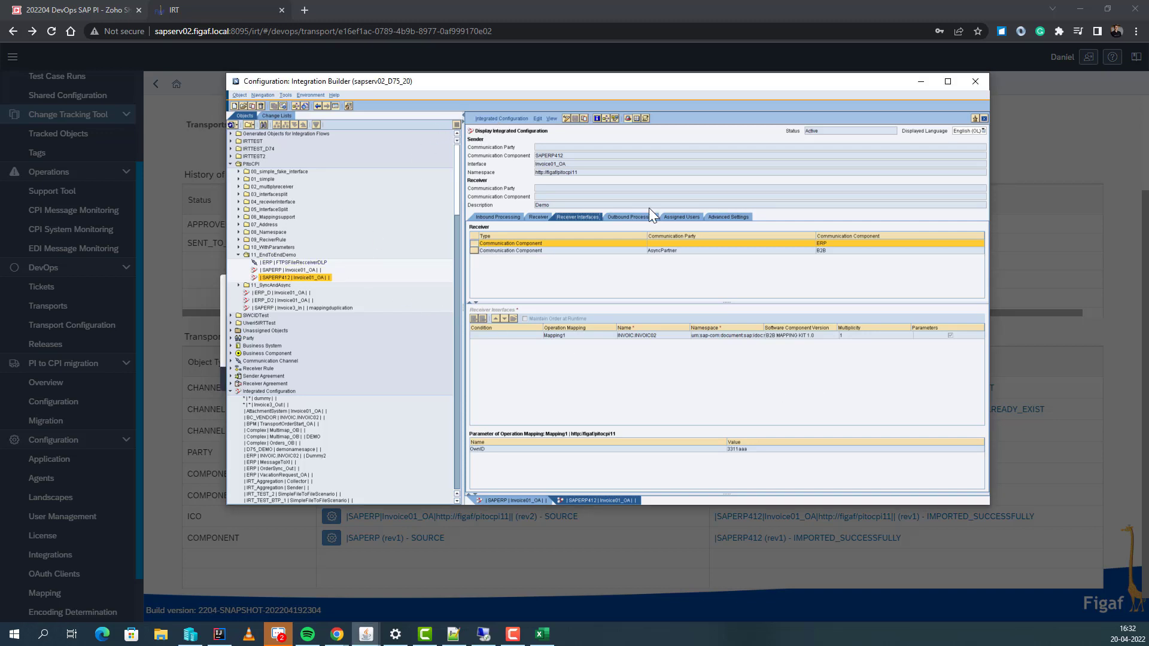
click(983, 118)
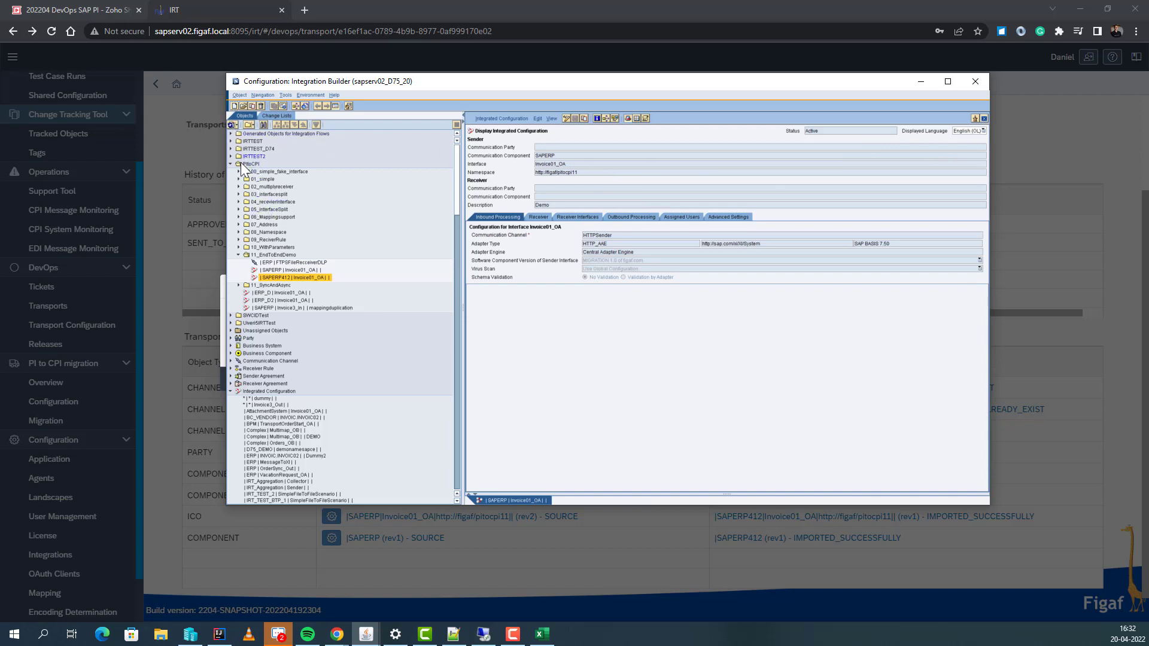
double_click(275, 280)
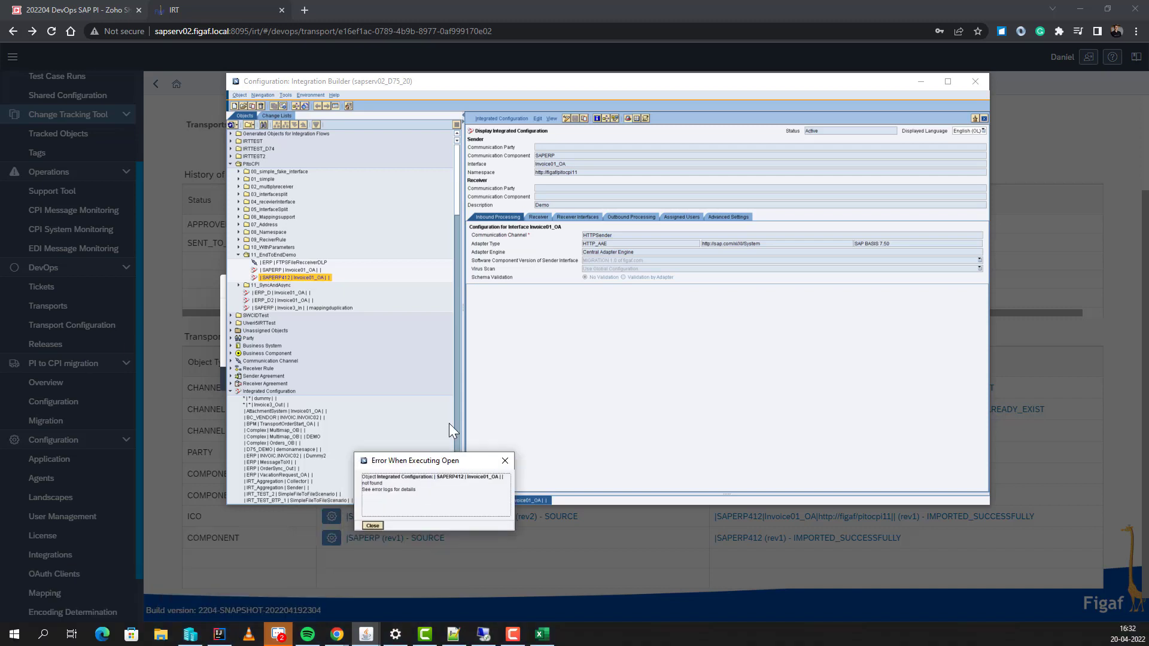
click(371, 414)
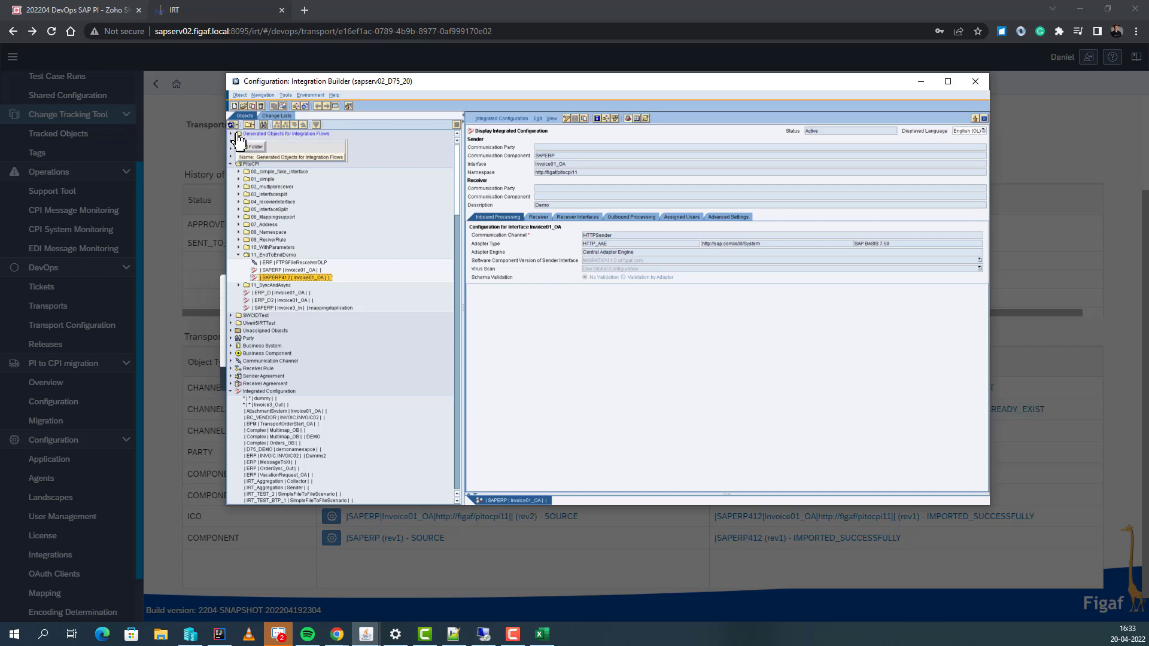
click(272, 248)
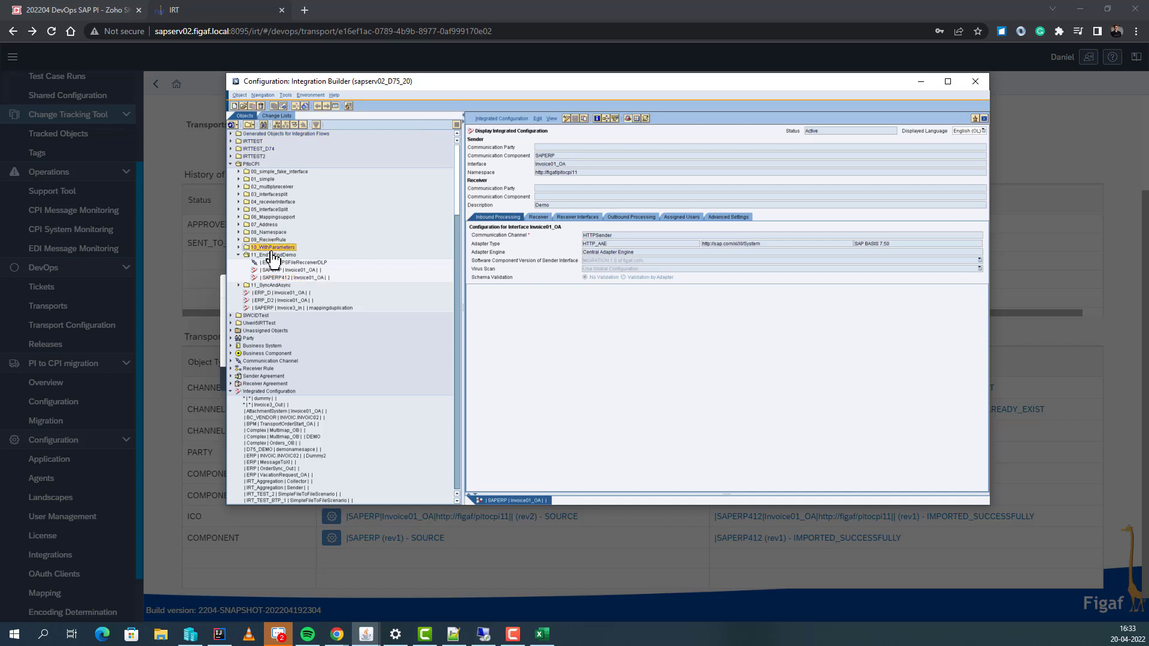
click(272, 256)
click(232, 124)
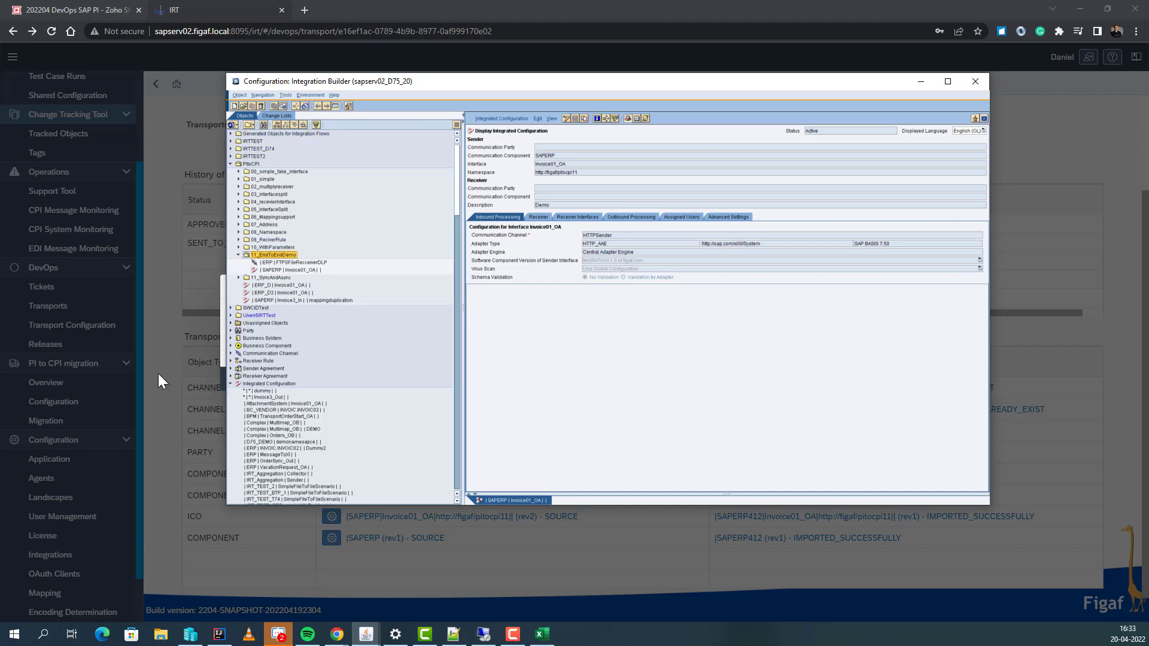
Switch to the Zoho Show presentation, start the slideshow from the "Transport configuration on the same system" slide, and advance to "Improved governance"
click(96, 8)
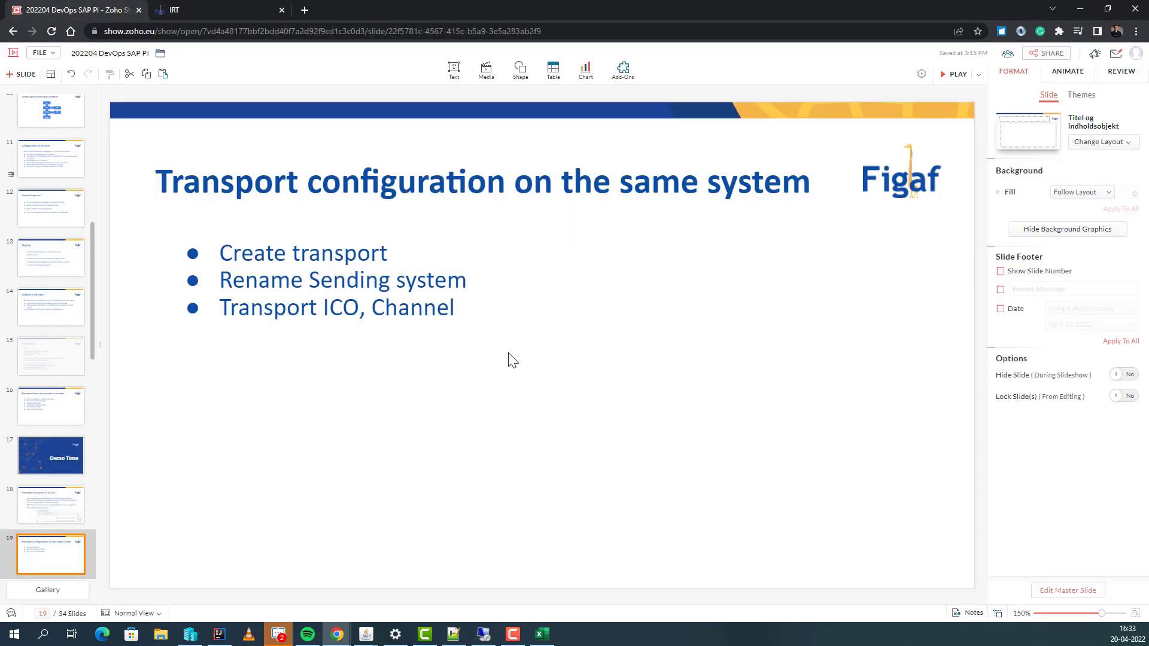
click(953, 74)
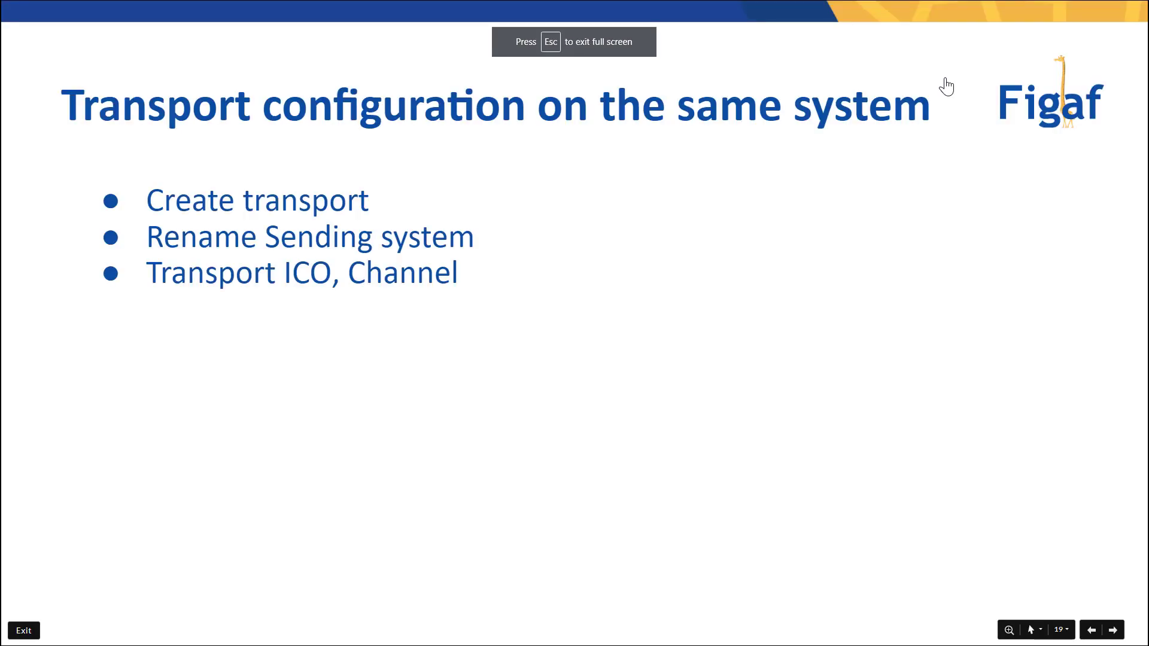
click(945, 79)
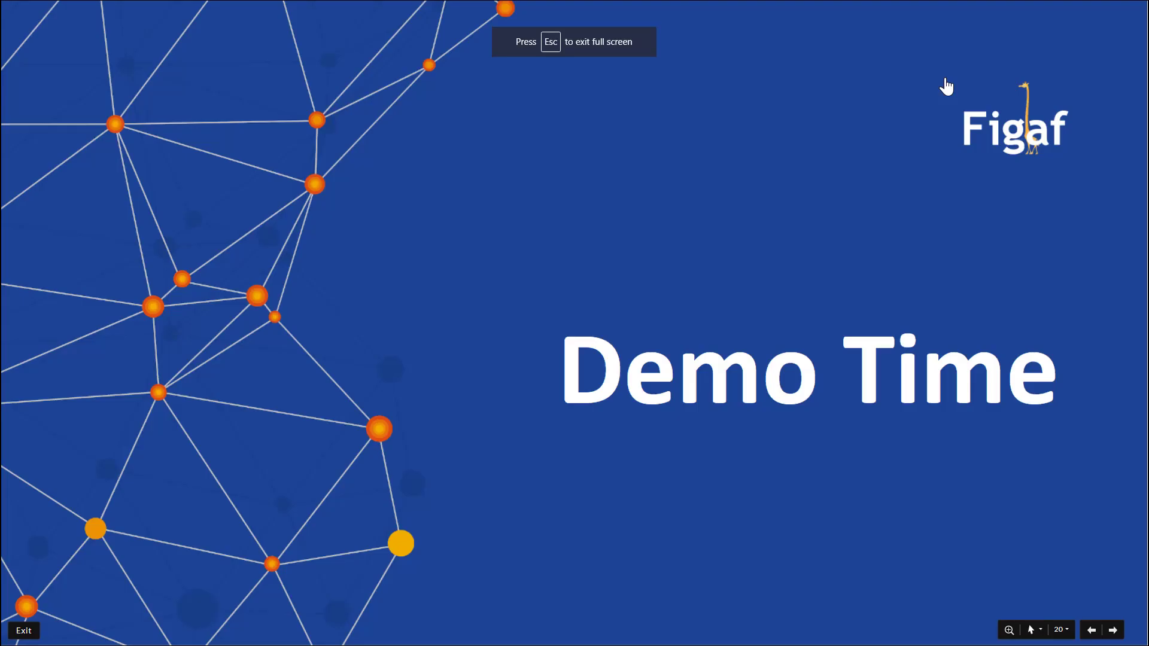
click(945, 79)
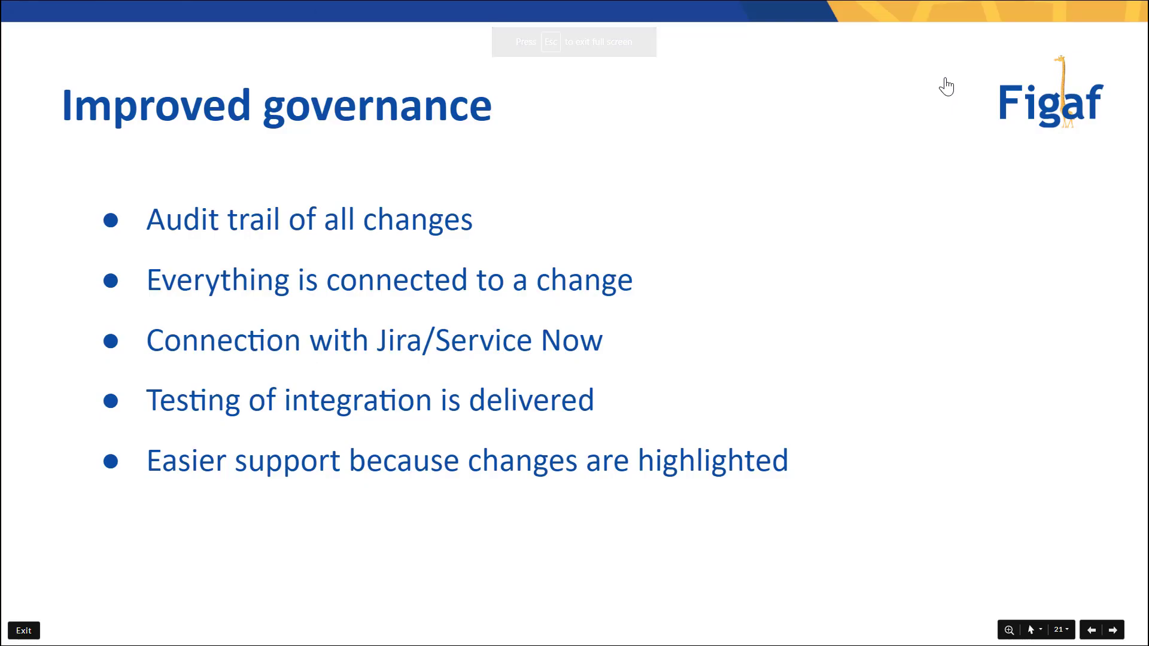